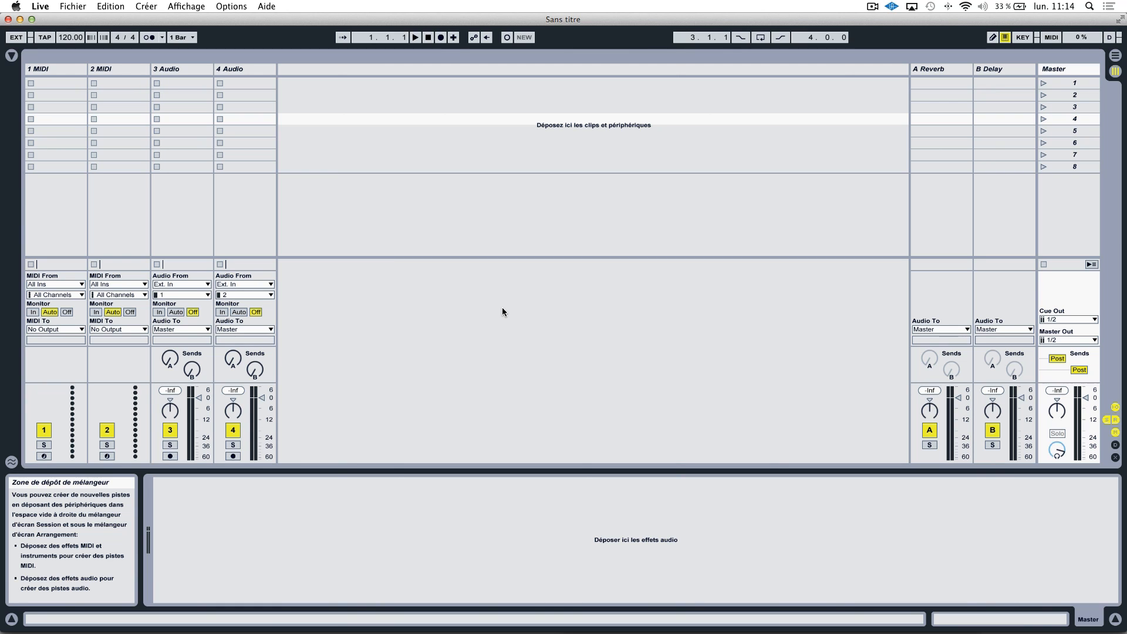
# Switch to Firefox, search Google for the developer's name plus "key finder", and open the KeyFinder website
pyautogui.moveTo(806, 633)
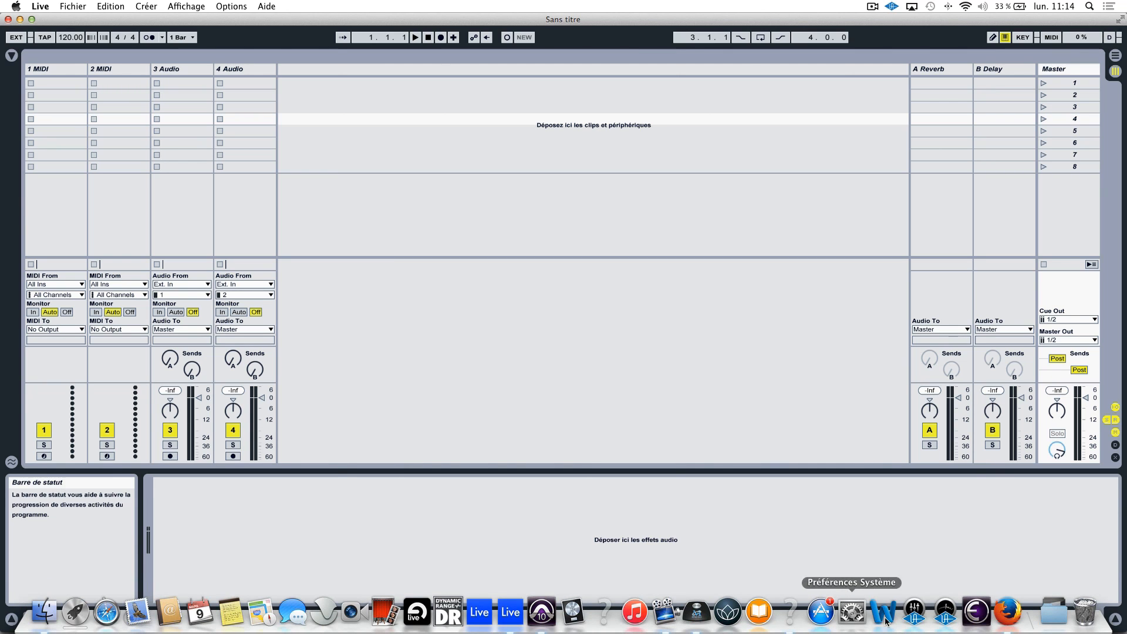
pyautogui.click(1005, 621)
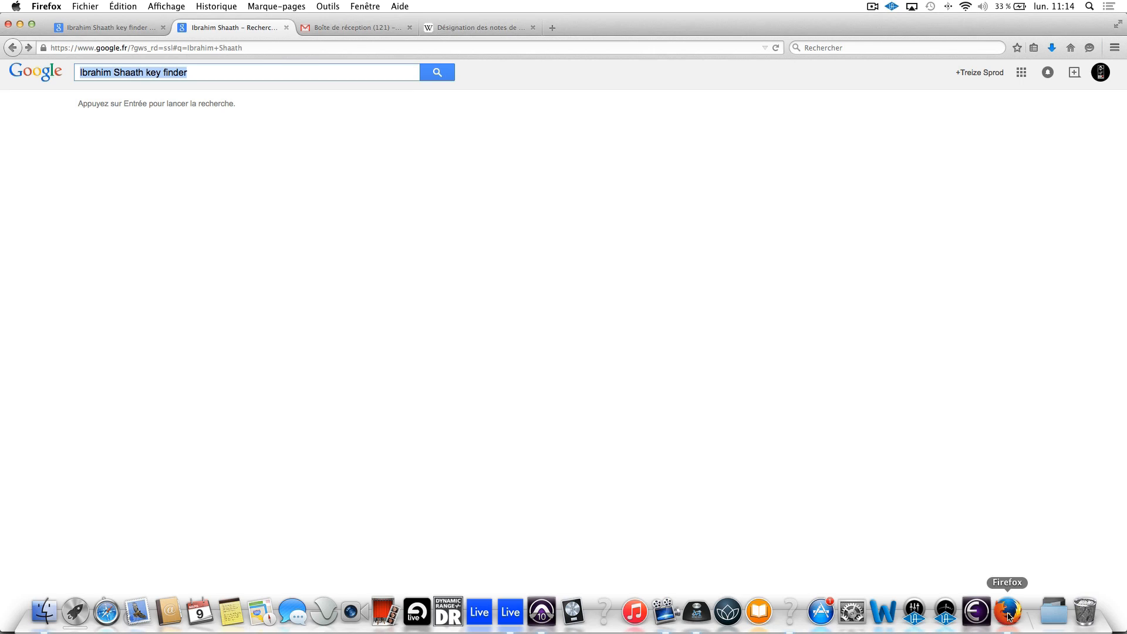
pyautogui.click(255, 71)
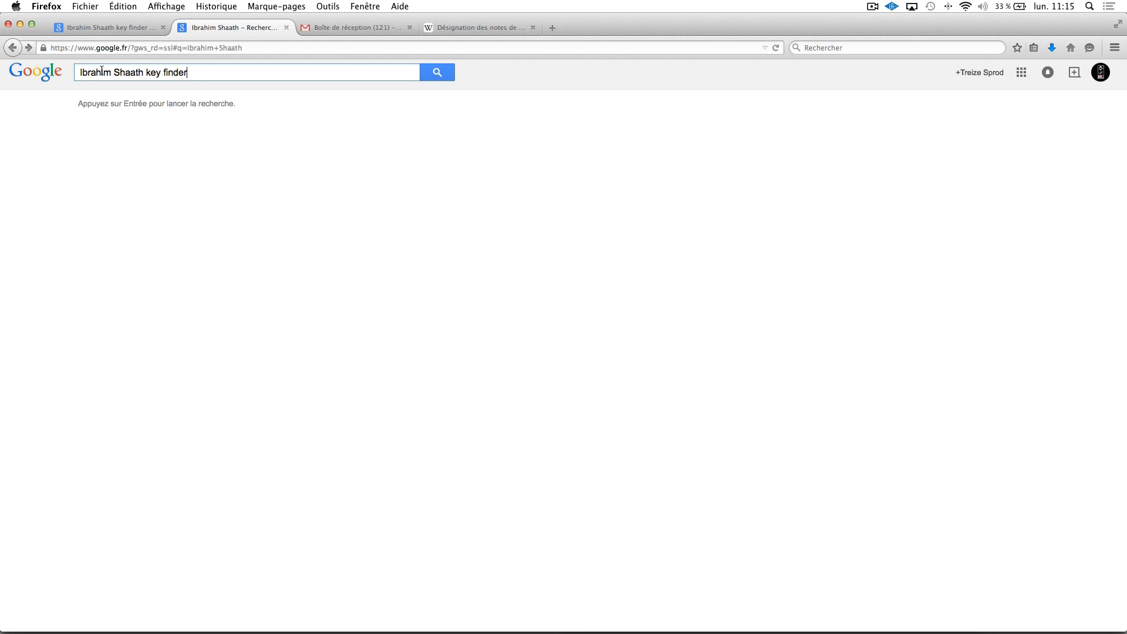
pyautogui.scroll(-1, 118, 71)
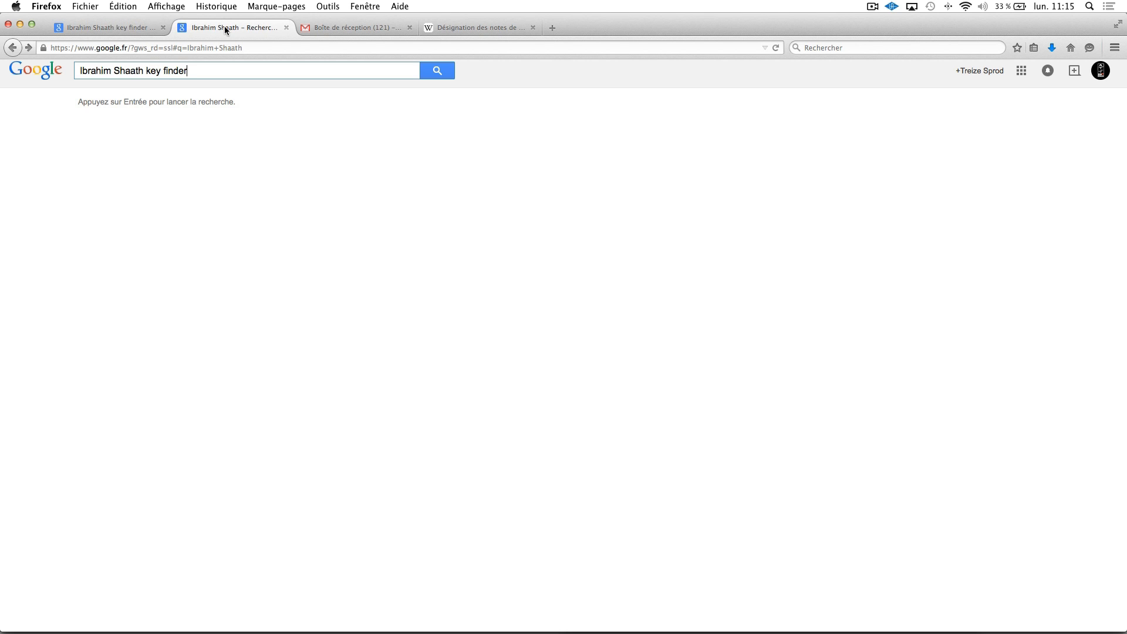
pyautogui.press('Return')
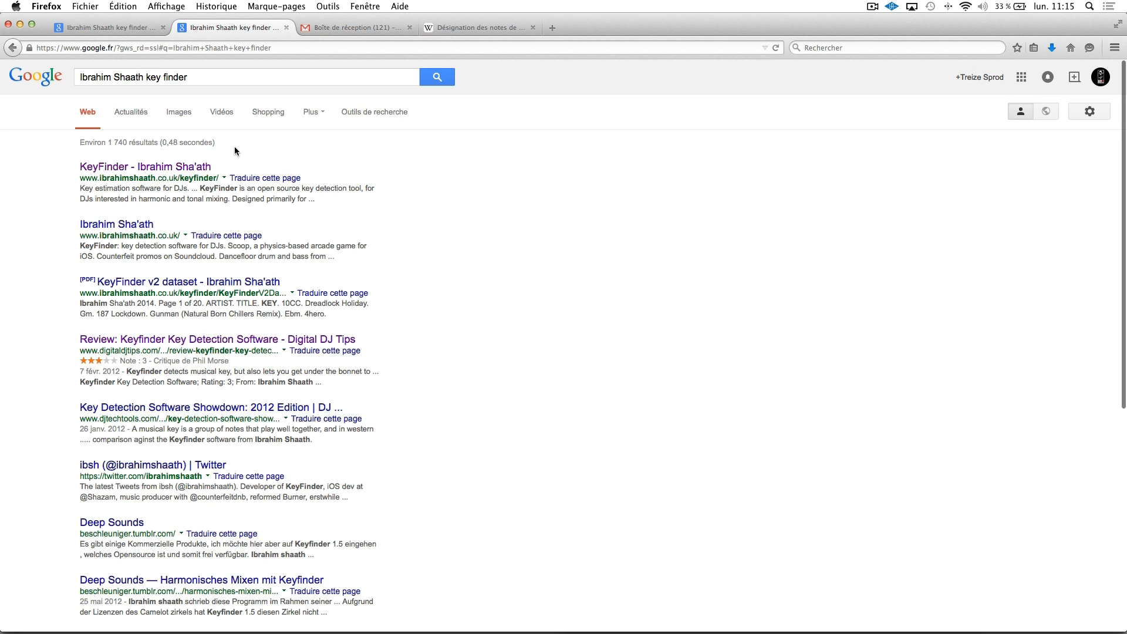
pyautogui.click(152, 171)
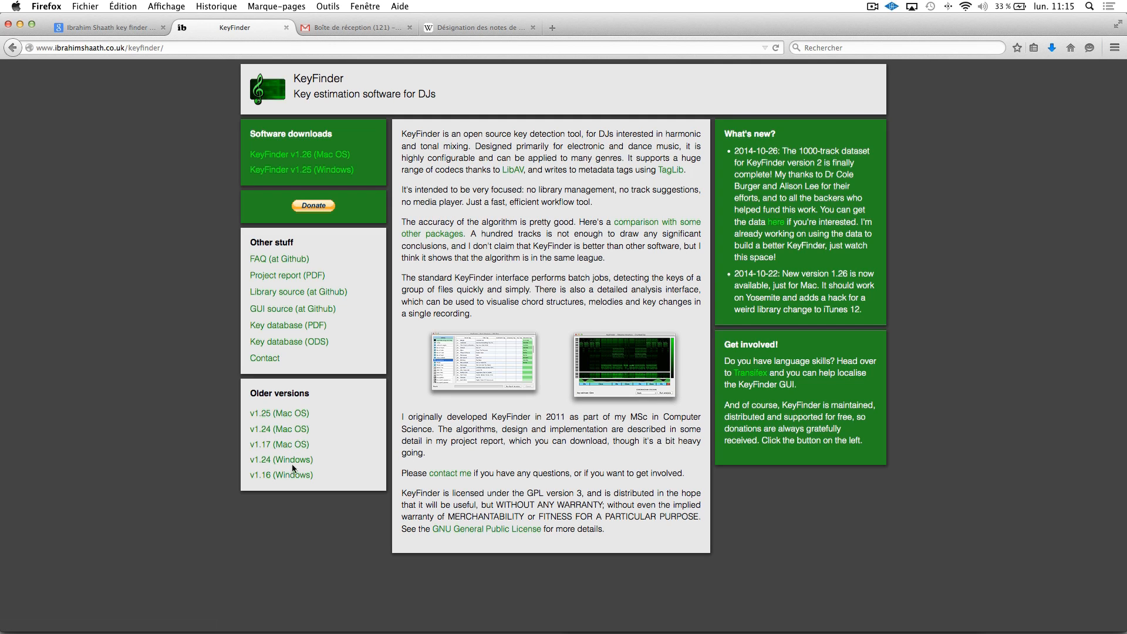
# Open KeyFinder, add my life – sys'm.wav from the Téléchargements folder to the batch analysis list, and check its file name entry
pyautogui.moveTo(674, 622)
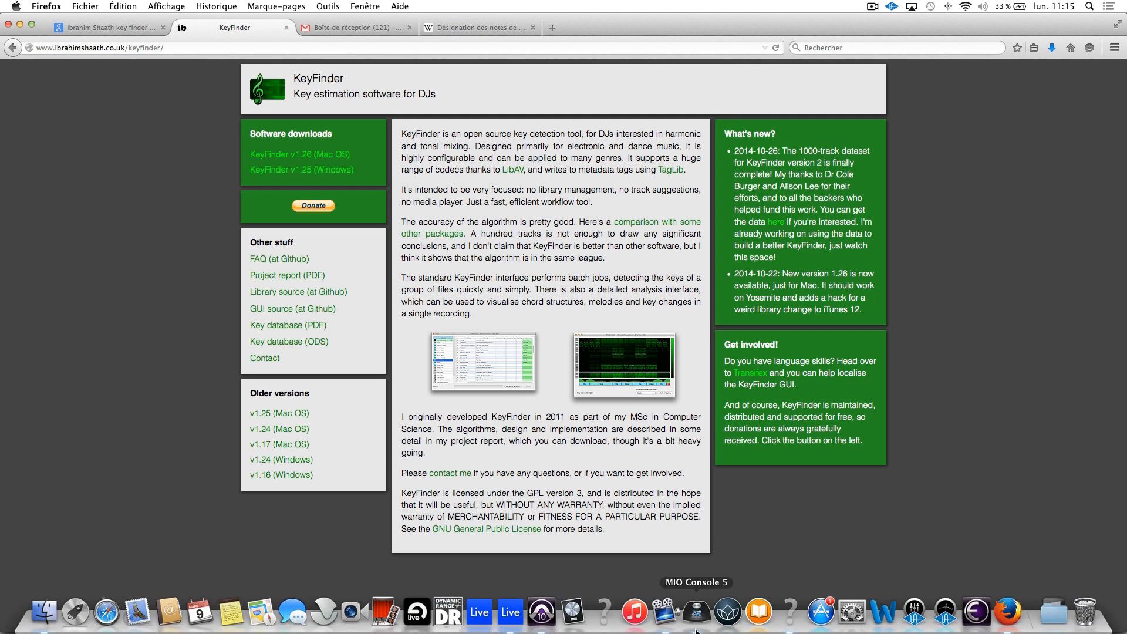
pyautogui.click(791, 612)
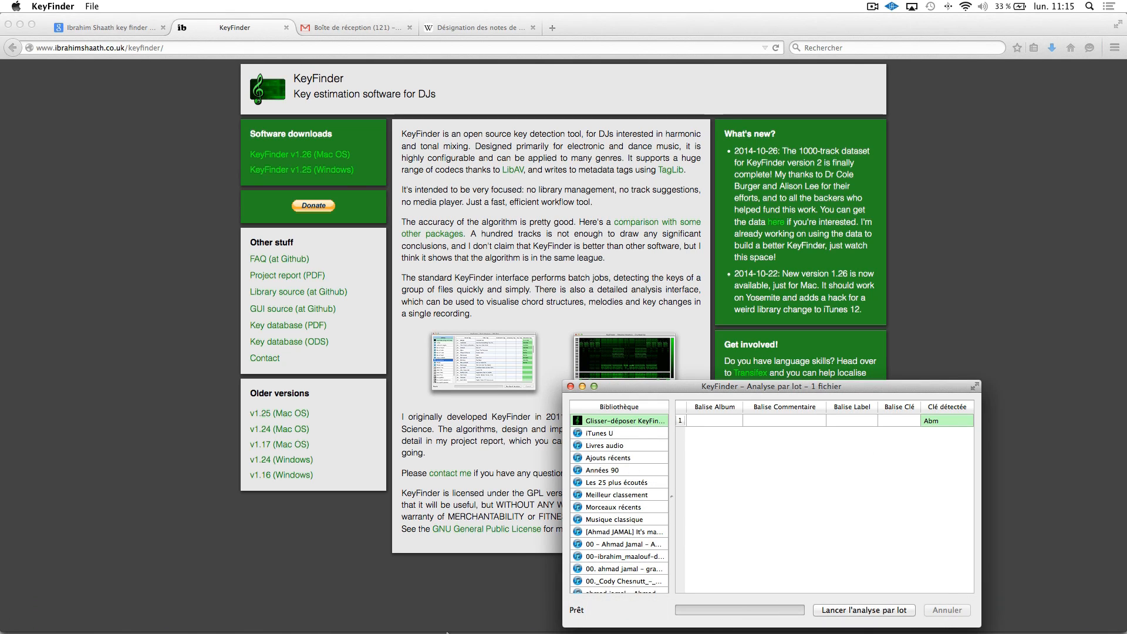
pyautogui.click(44, 613)
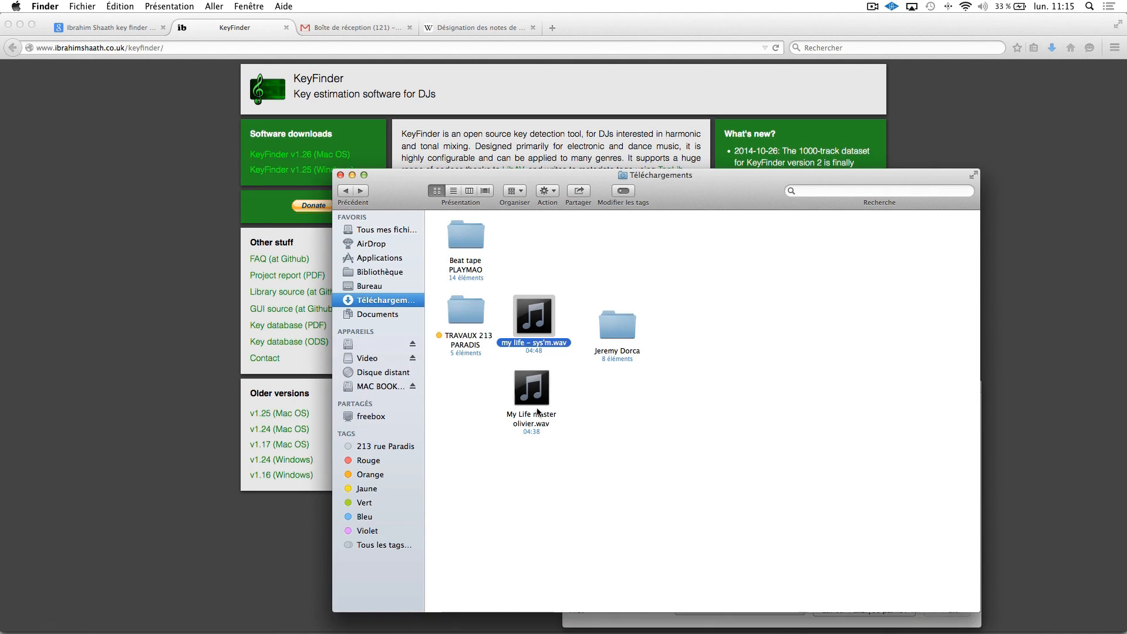
pyautogui.moveTo(567, 179); pyautogui.dragTo(251, 23)
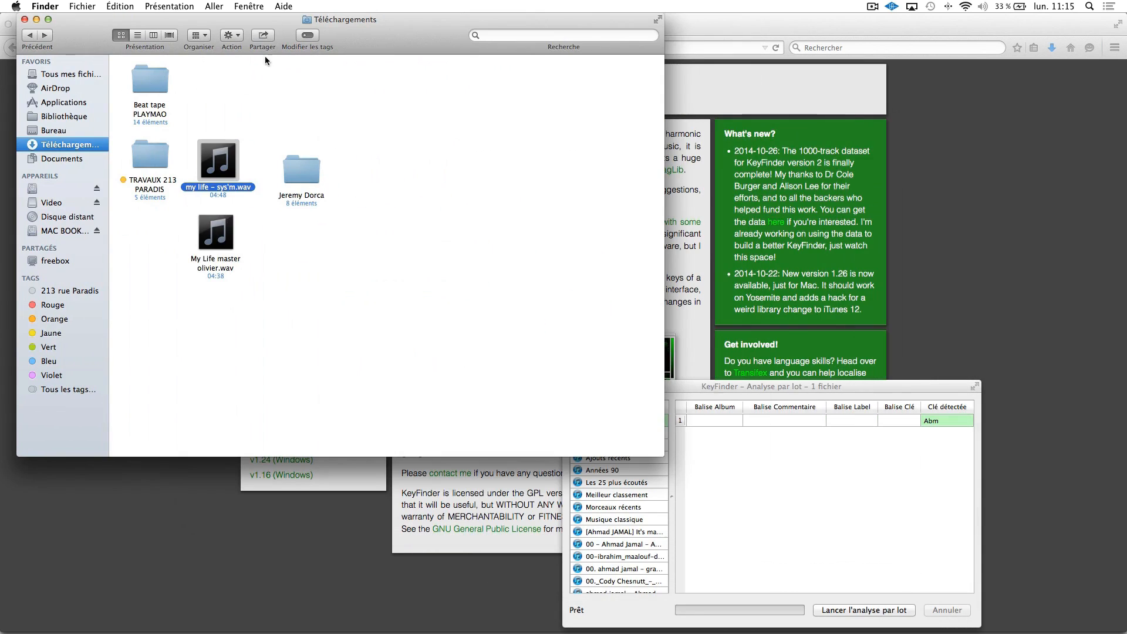
pyautogui.moveTo(224, 180); pyautogui.dragTo(796, 526)
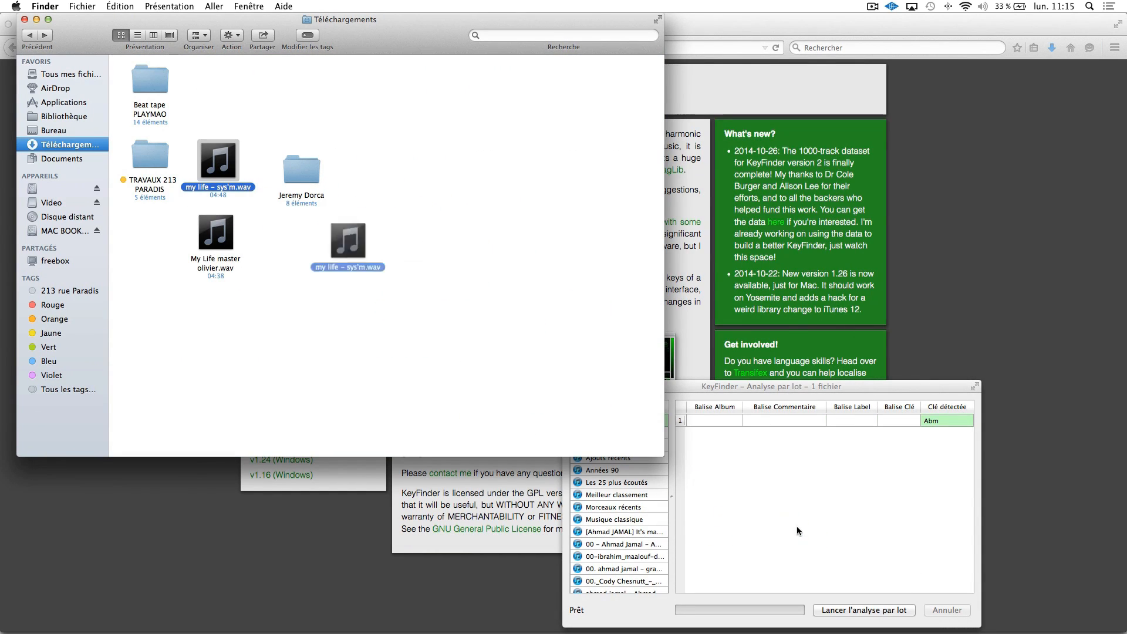
pyautogui.click(774, 422)
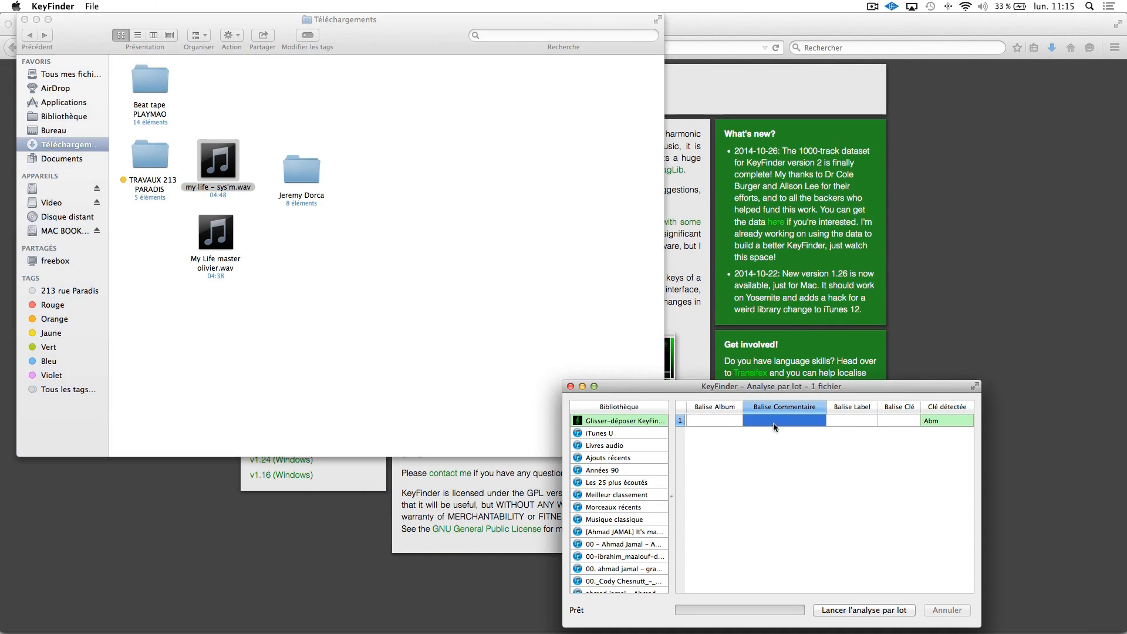
pyautogui.hscroll(-5, 703, 443)
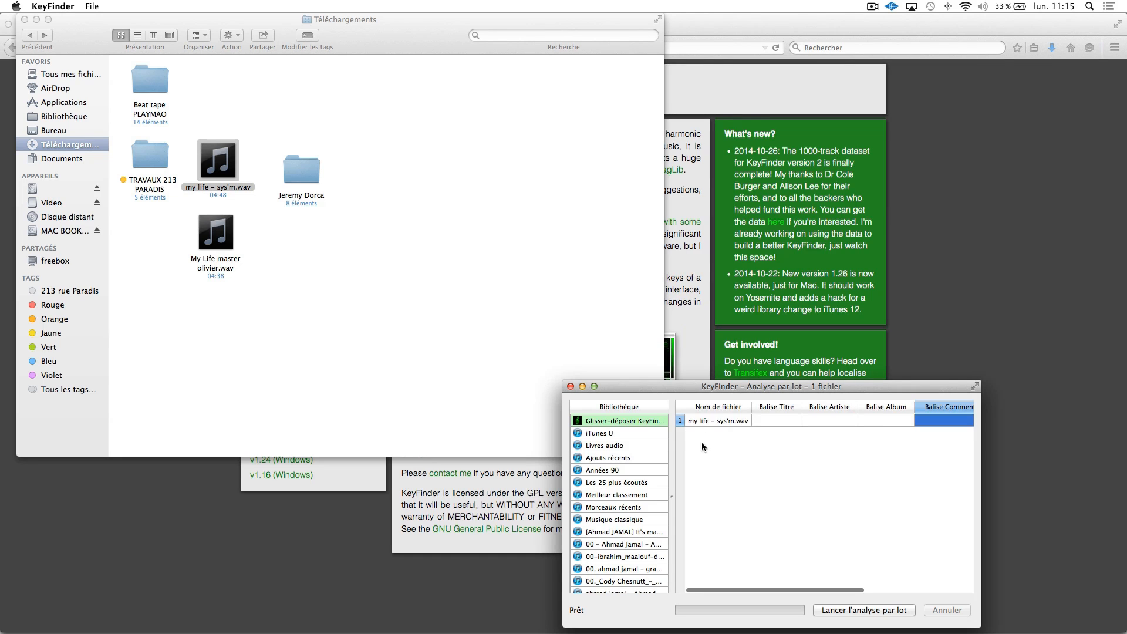
pyautogui.click(712, 422)
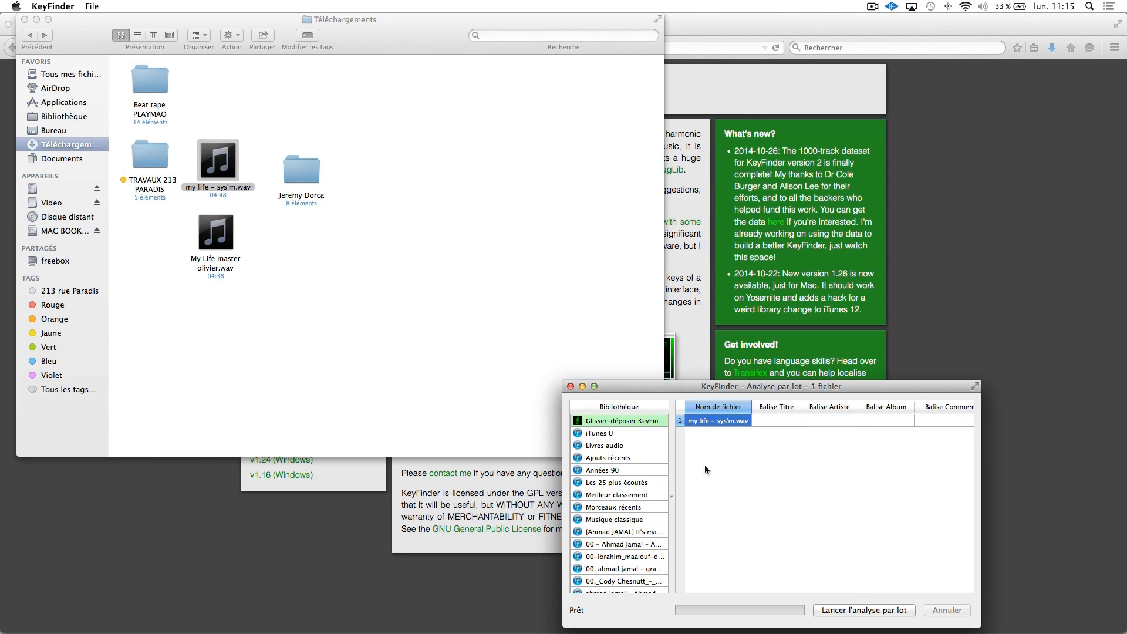
# Add the Le Son Du Strike V2 96khz 24bit.wav file from the artist's folder to the batch list and try to analyse it
pyautogui.click(288, 167)
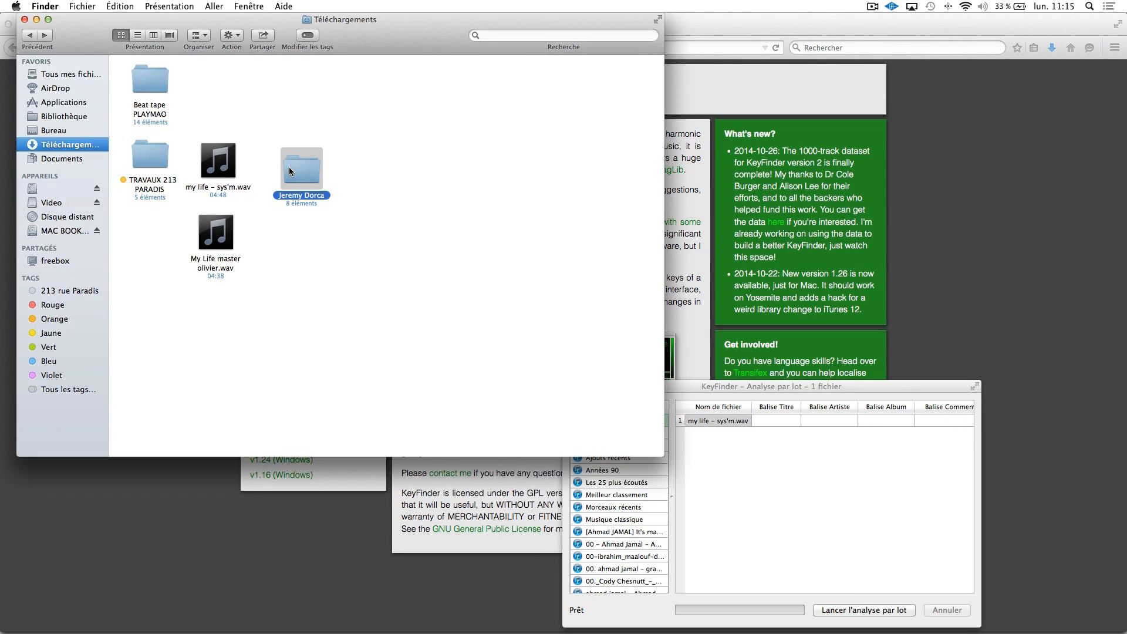
pyautogui.doubleClick(295, 168)
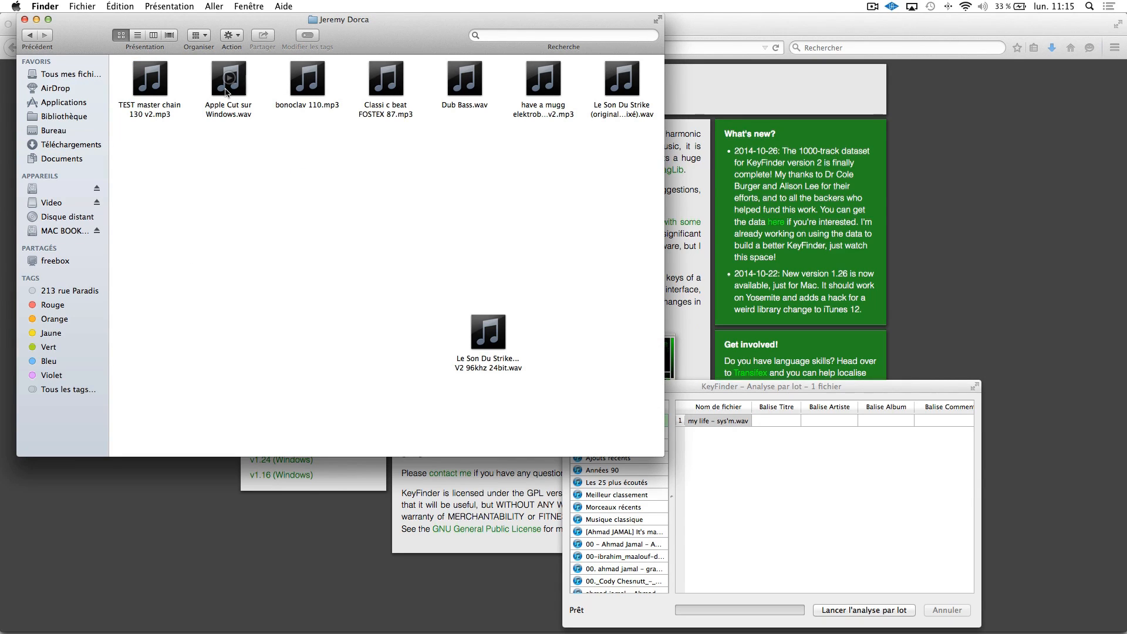
pyautogui.moveTo(489, 335); pyautogui.dragTo(790, 517)
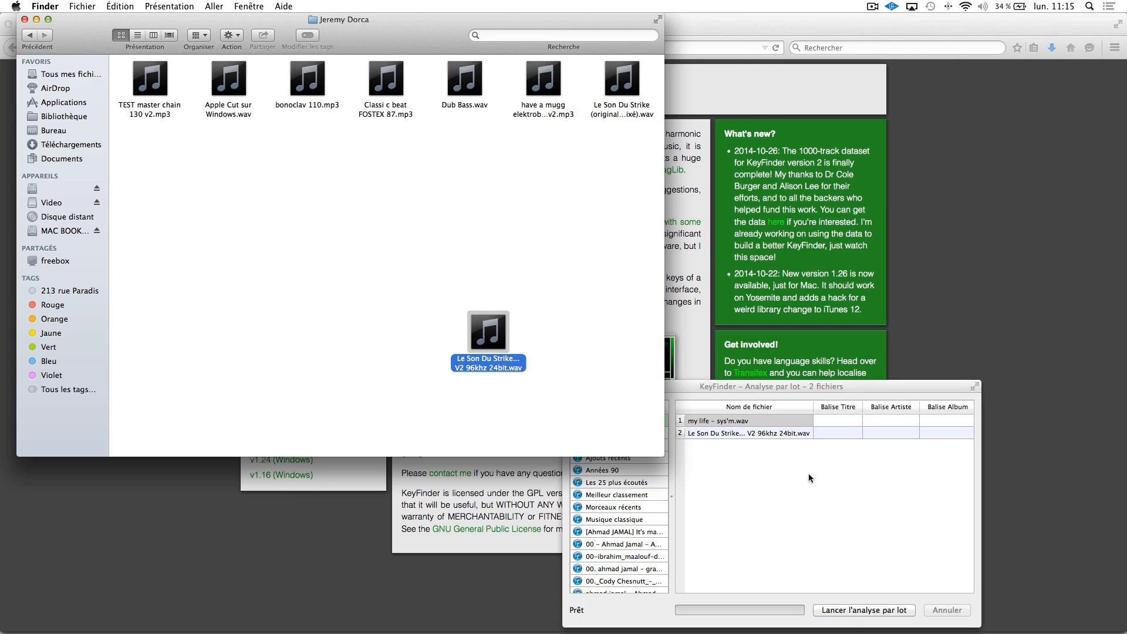
pyautogui.click(854, 613)
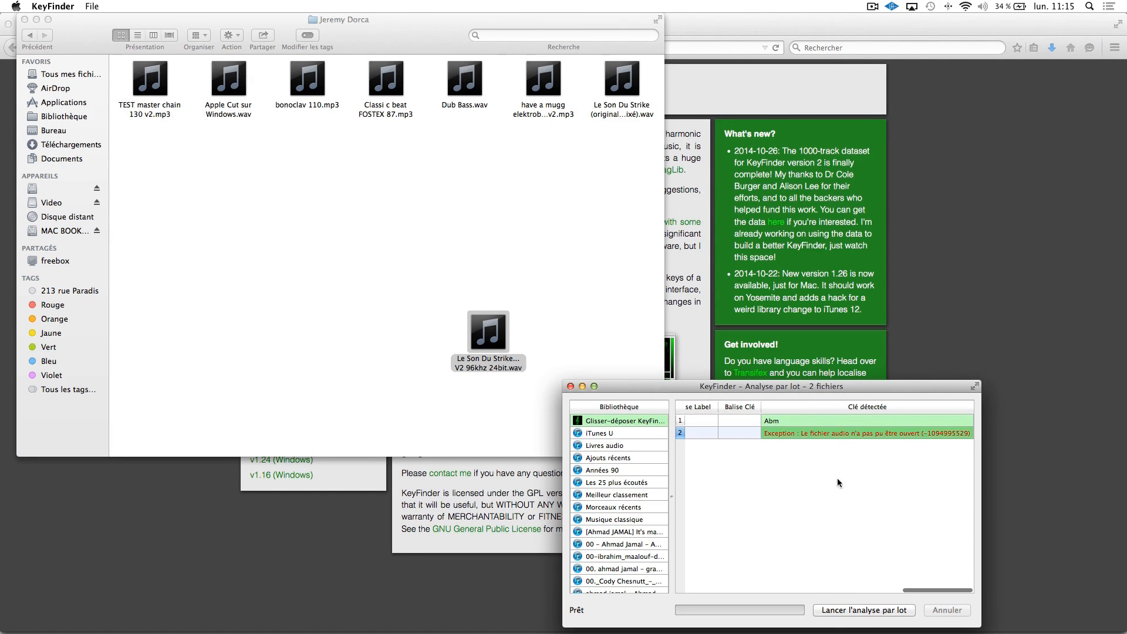
pyautogui.click(850, 614)
# Add Le Son Du Strike (original non-mixé).wav to KeyFinder and run the batch key analysis
pyautogui.moveTo(463, 97)
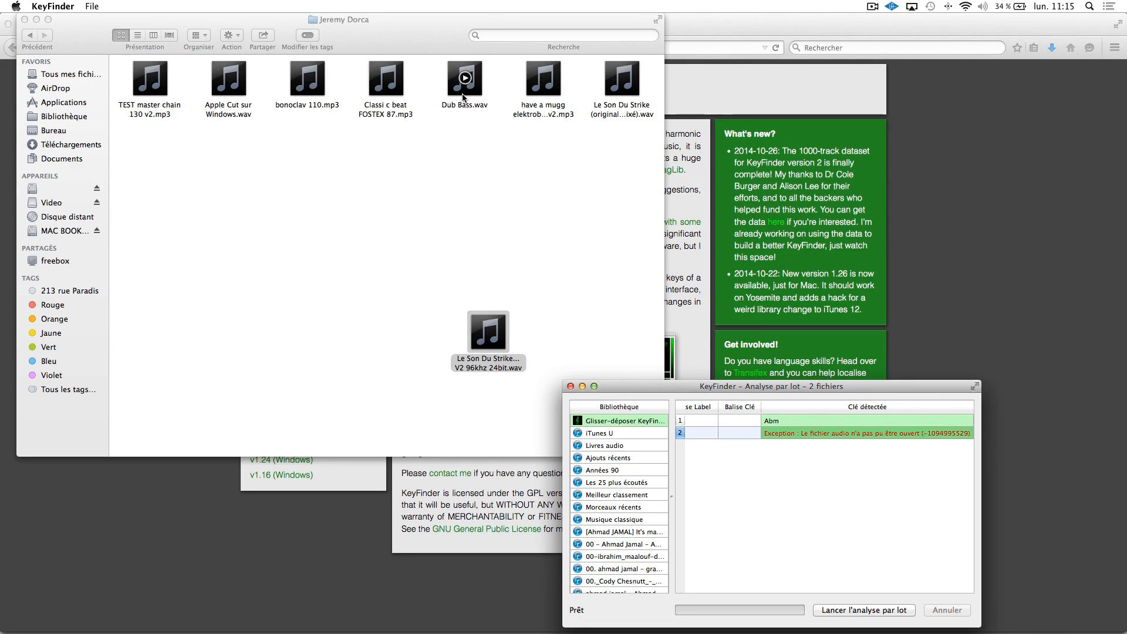
pyautogui.moveTo(623, 79); pyautogui.dragTo(743, 513)
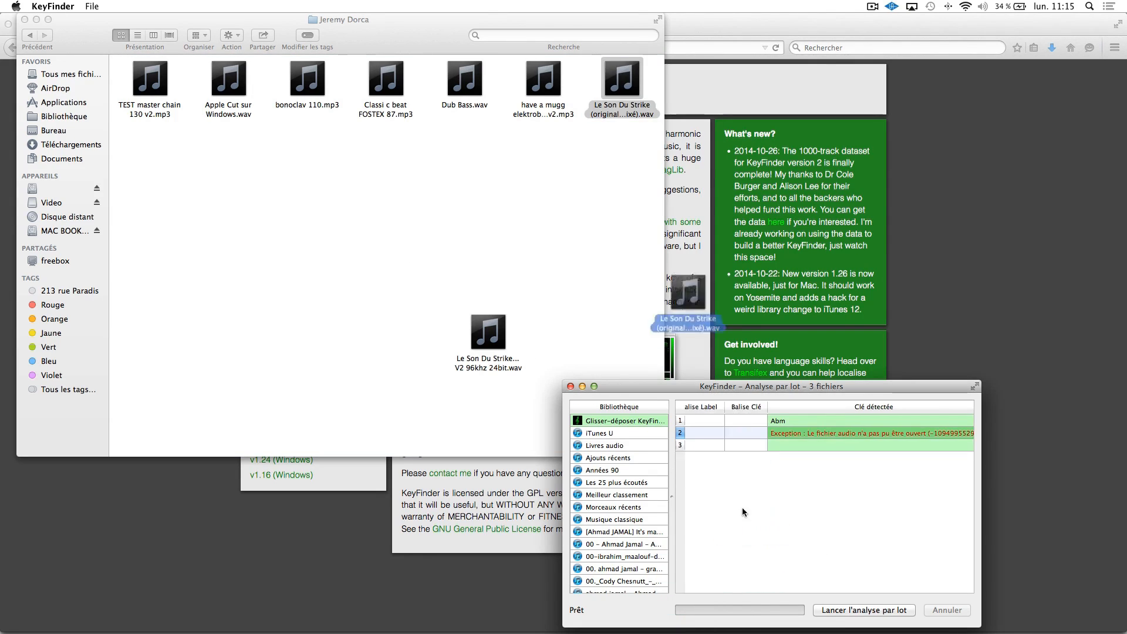
pyautogui.click(828, 609)
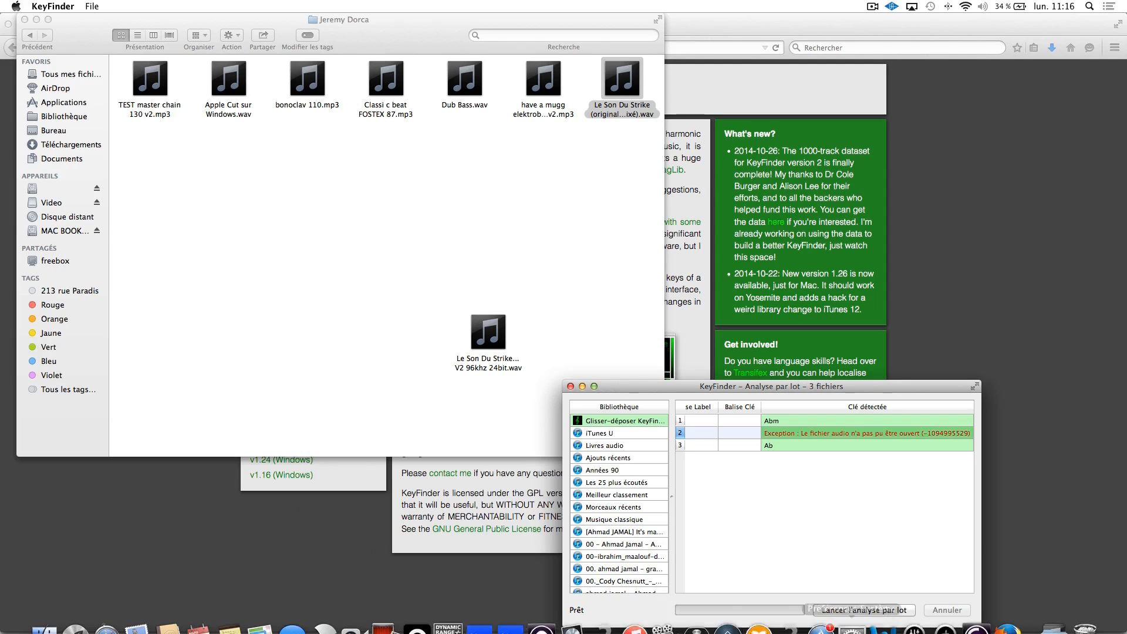
# Switch to Firefox and consult the Wikipedia table of note names by language
pyautogui.click(1007, 612)
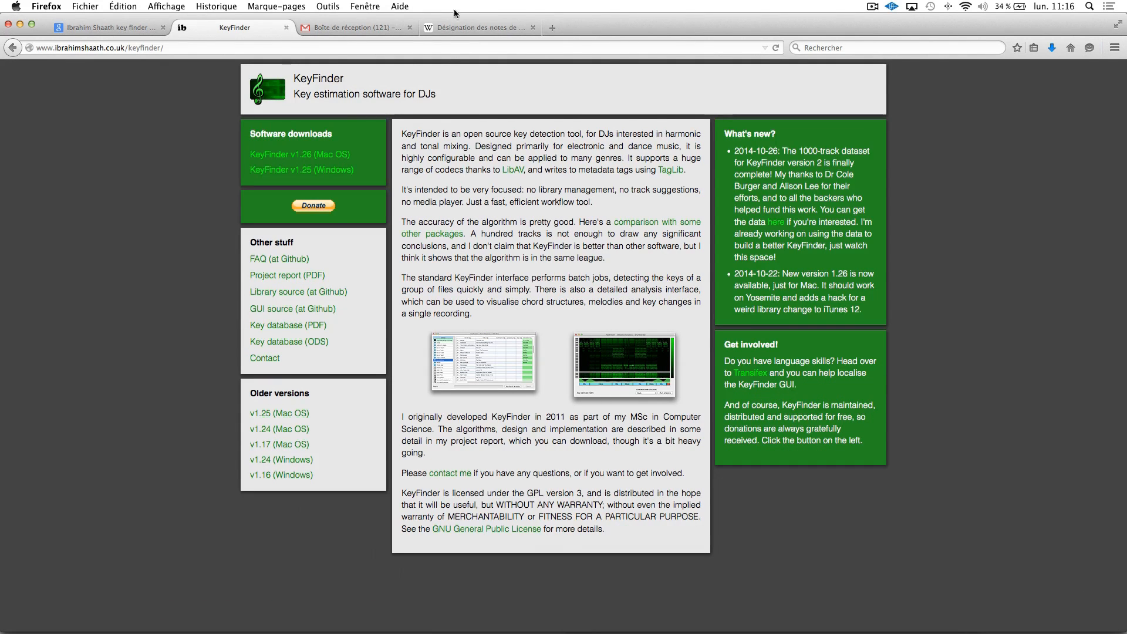
pyautogui.click(481, 31)
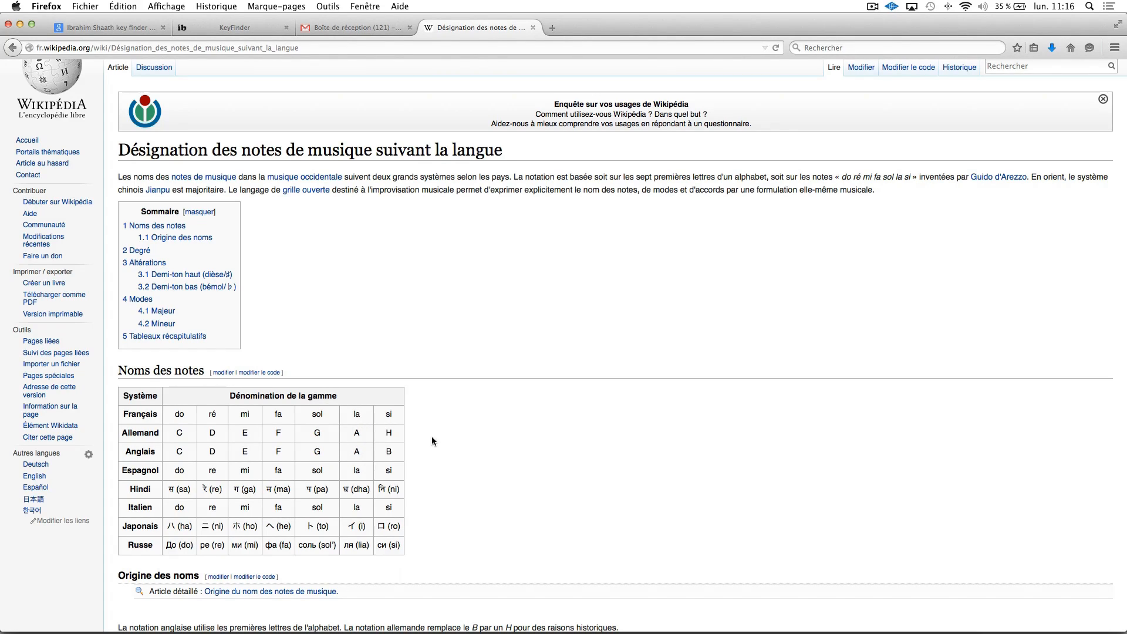
# Return to KeyFinder, review the names of the analysed files, and close the batch analysis window
pyautogui.moveTo(605, 630)
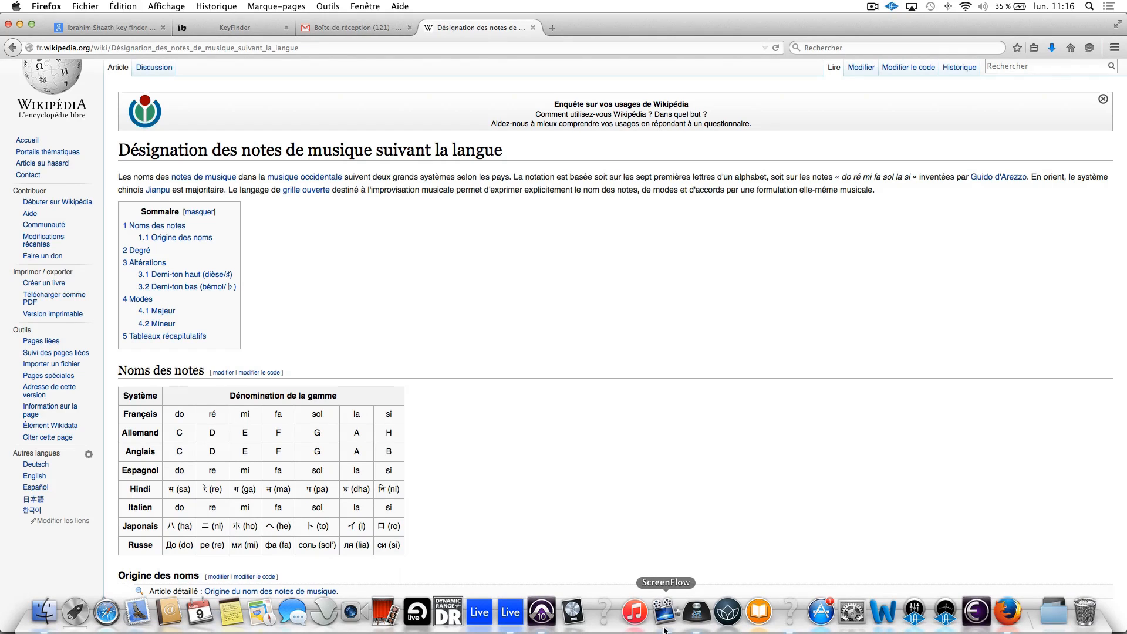
pyautogui.click(793, 624)
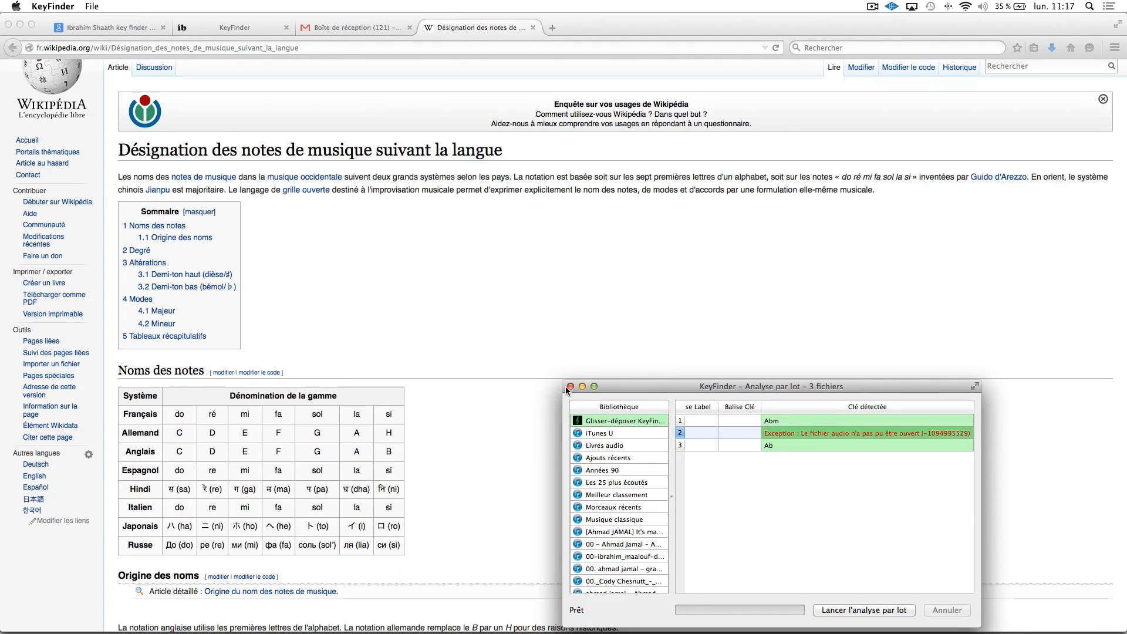
pyautogui.hscroll(-10, 754, 471)
pyautogui.click(635, 411)
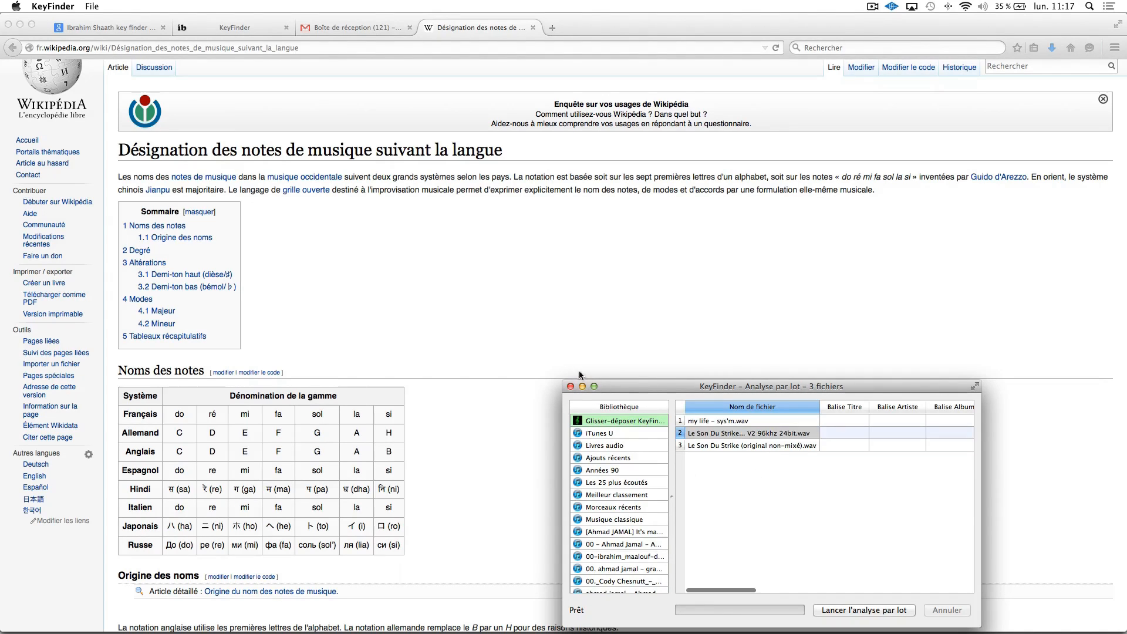
pyautogui.click(570, 387)
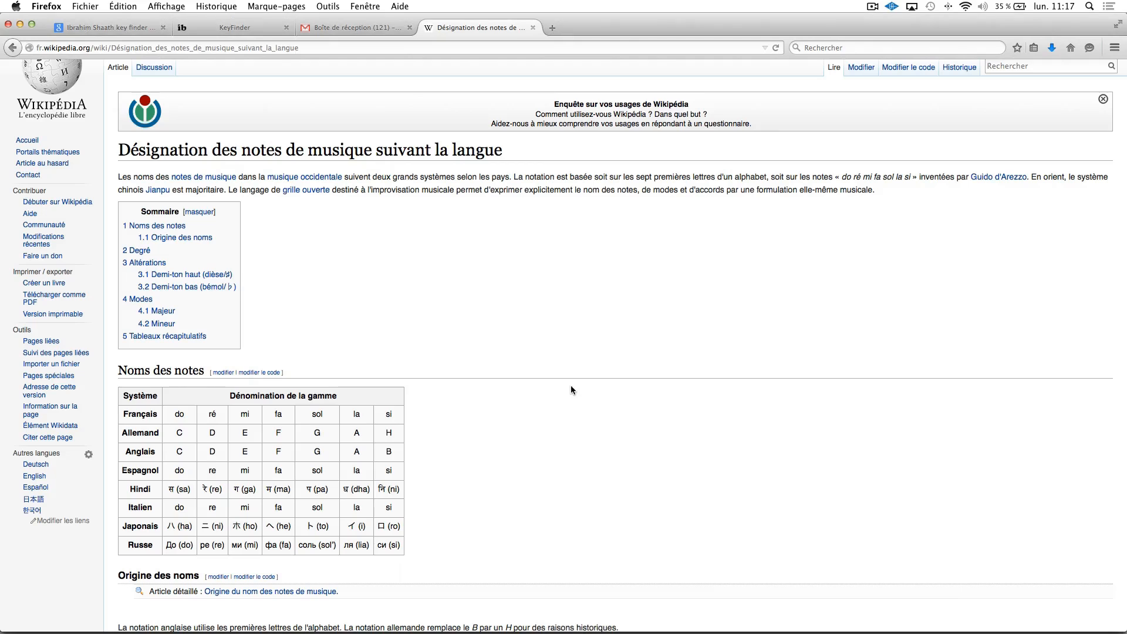
# Switch to Ableton Live and load the 909.adg Drum Rack preset onto a new MIDI track
pyautogui.moveTo(633, 631)
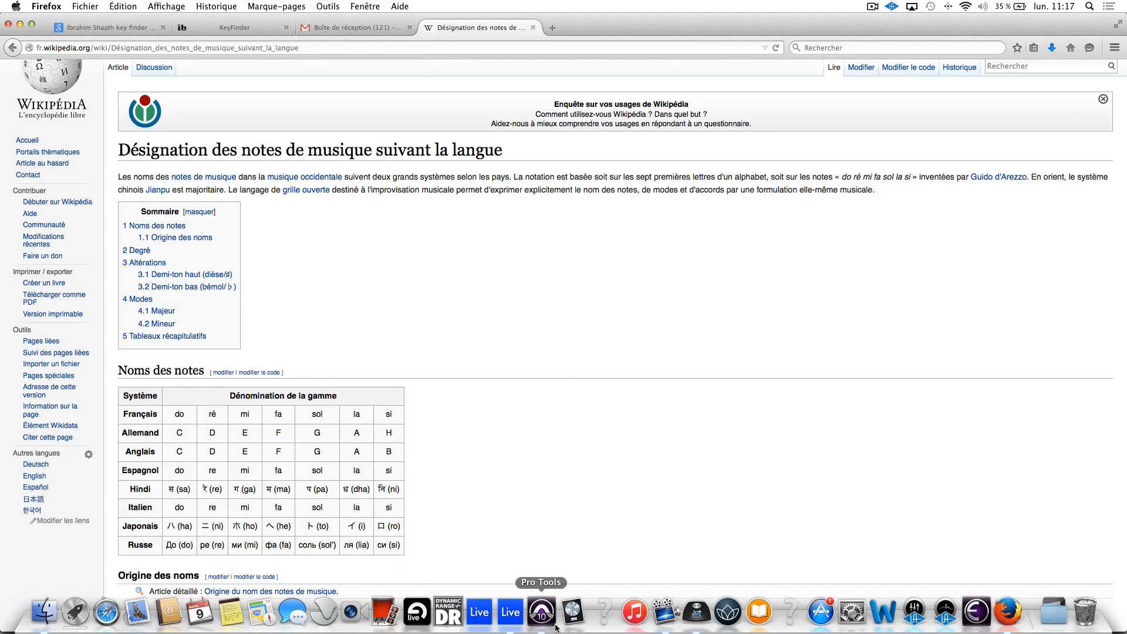
pyautogui.click(510, 619)
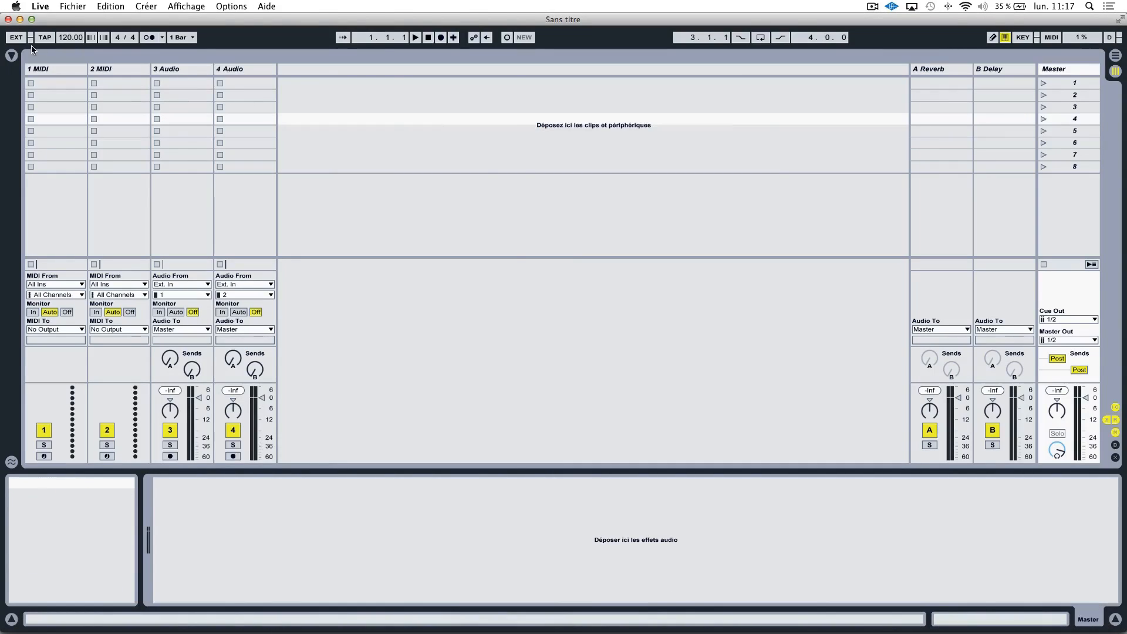
pyautogui.click(12, 57)
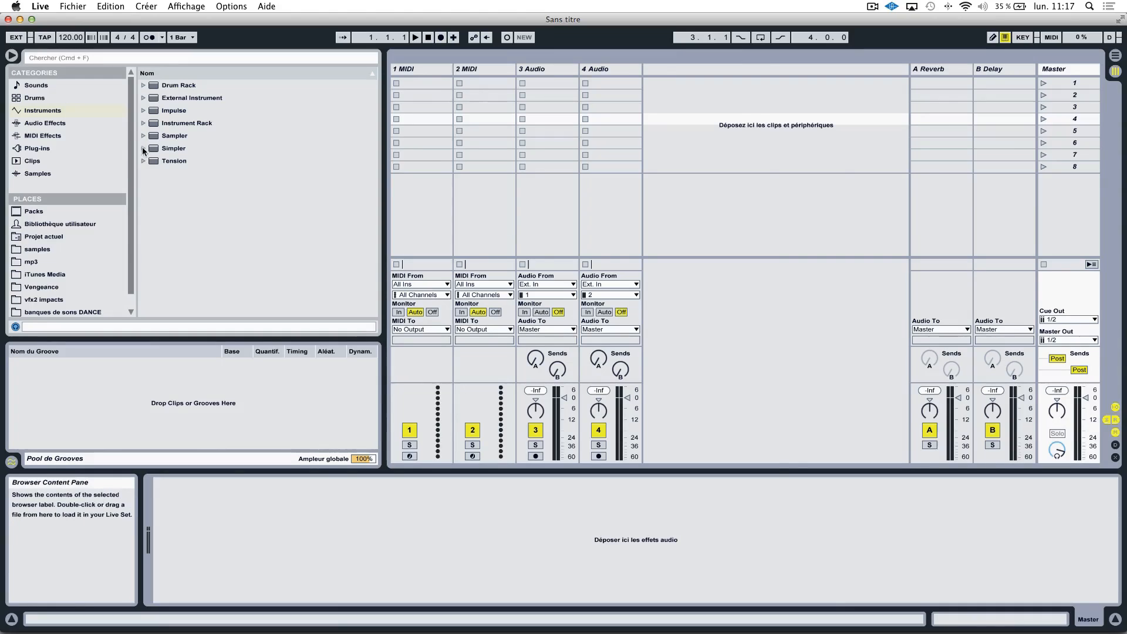
pyautogui.click(144, 85)
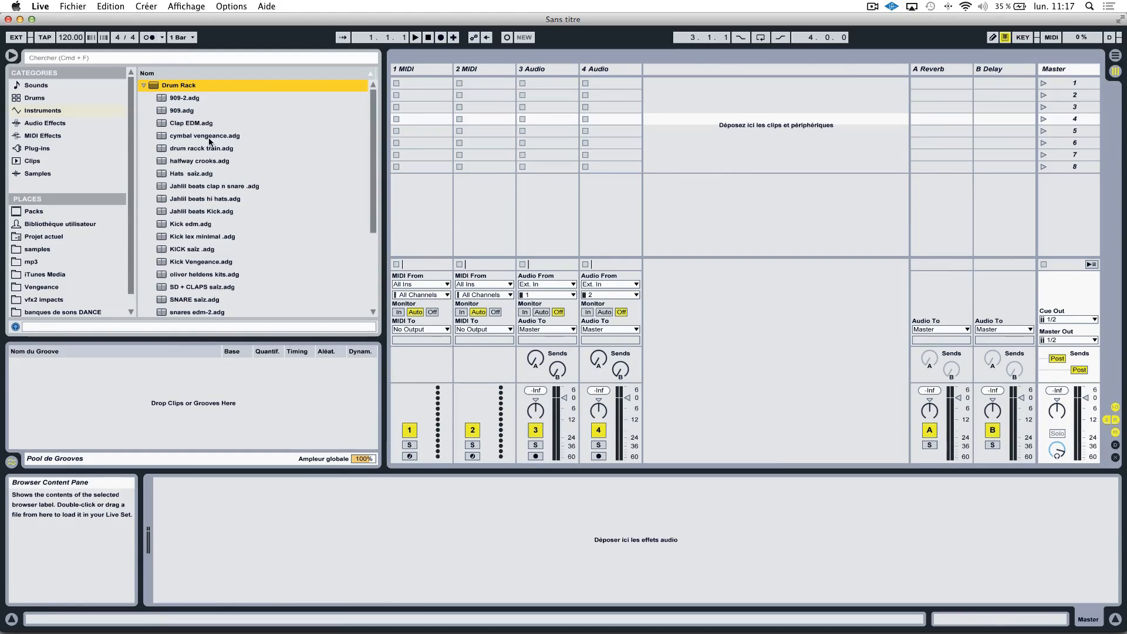
pyautogui.moveTo(172, 111); pyautogui.dragTo(695, 109)
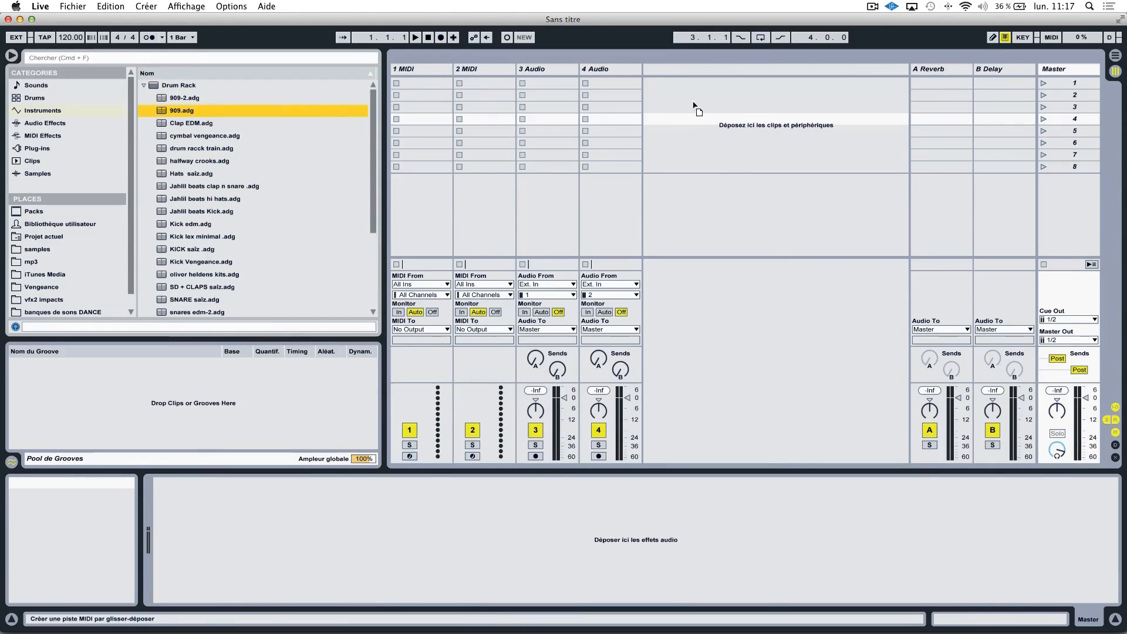
# Delete the 4 Audio track and both empty MIDI tracks from the Live set
pyautogui.moveTo(598, 72); pyautogui.dragTo(597, 72)
pyautogui.click(598, 71)
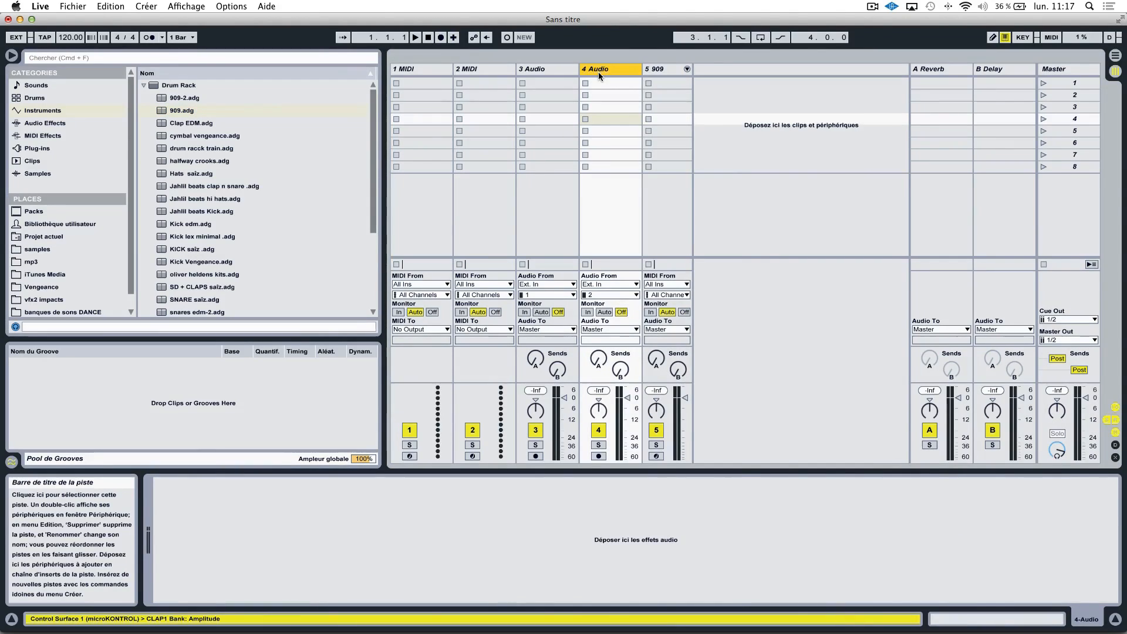
pyautogui.press('Delete')
pyautogui.click(425, 71)
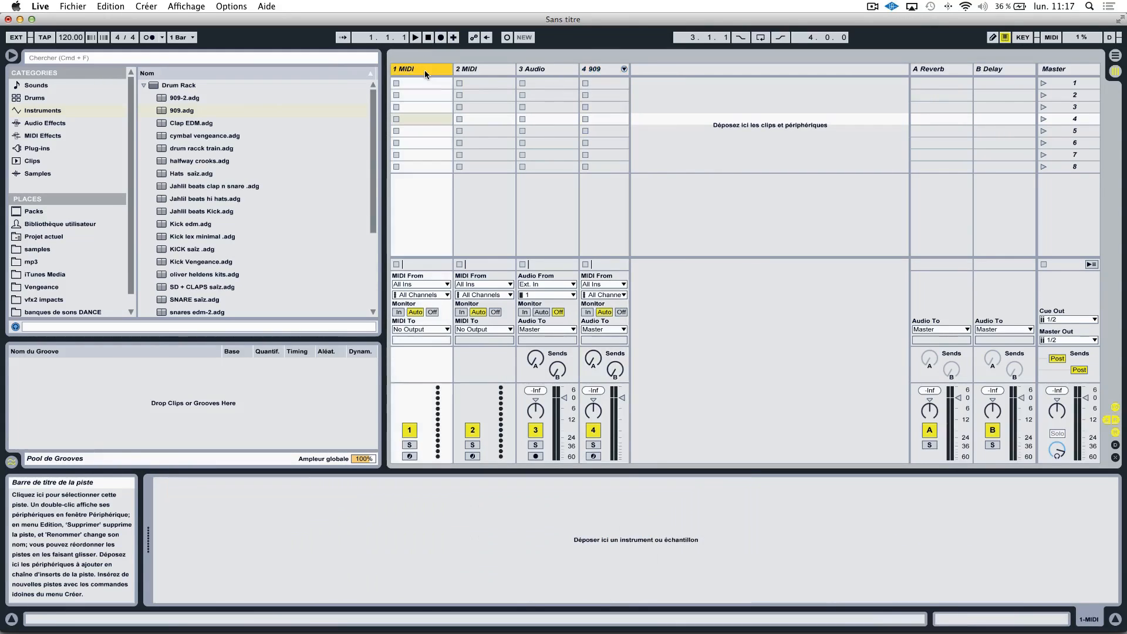
pyautogui.press('Delete')
pyautogui.press('Delete')
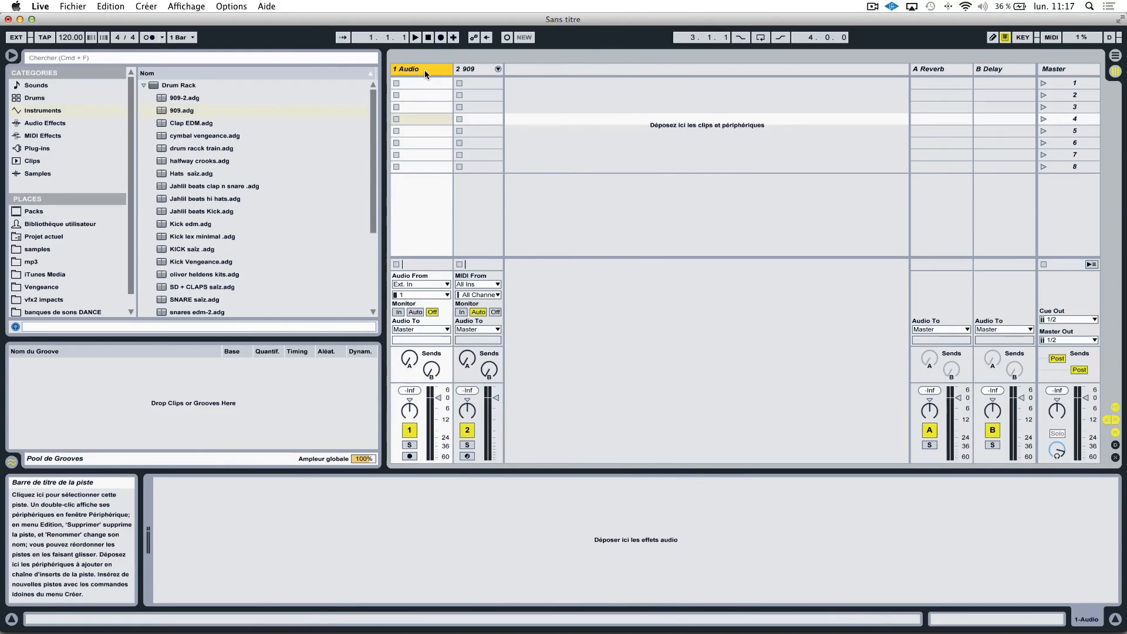
# Delete the 1 Audio track and create an empty MIDI clip in the first slot of the 909 track
pyautogui.press('Delete')
pyautogui.doubleClick(418, 82)
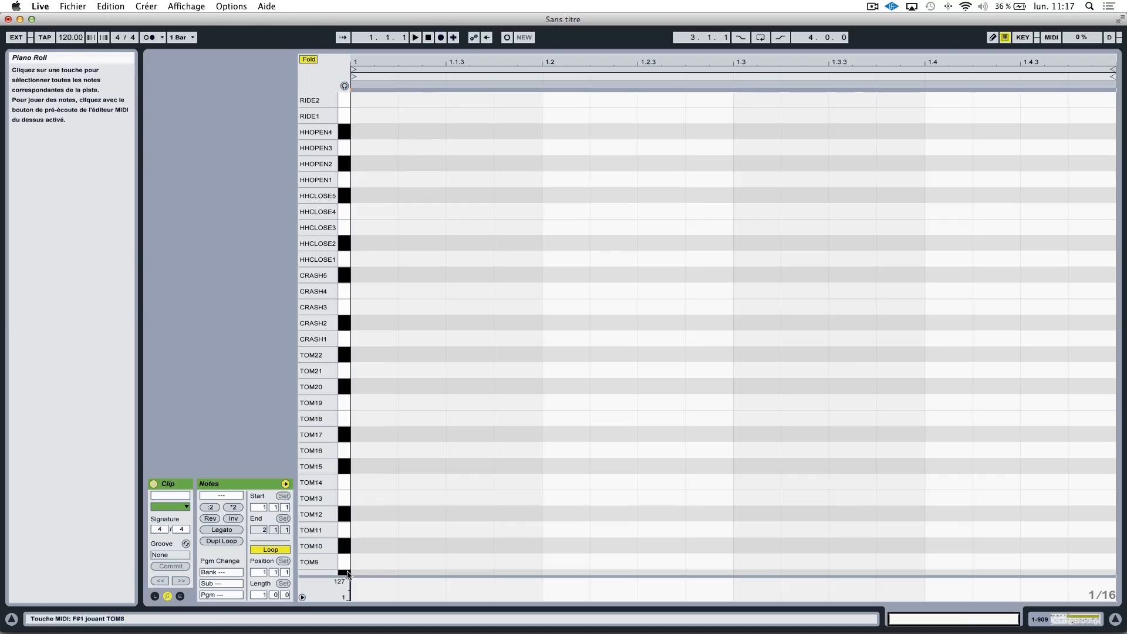
# Add CLAP2 and SNARE1 notes on beats 1.2 and 1.4, and nudge both CLAP2 notes slightly ahead of the beat
pyautogui.moveTo(318, 528); pyautogui.dragTo(318, 185)
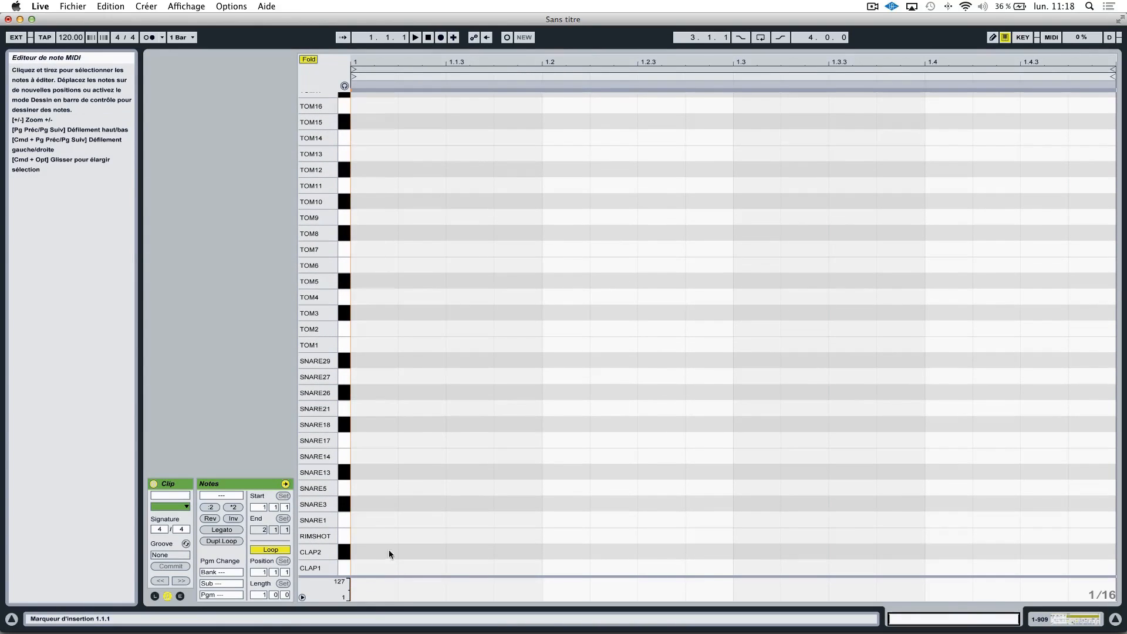
pyautogui.doubleClick(570, 551)
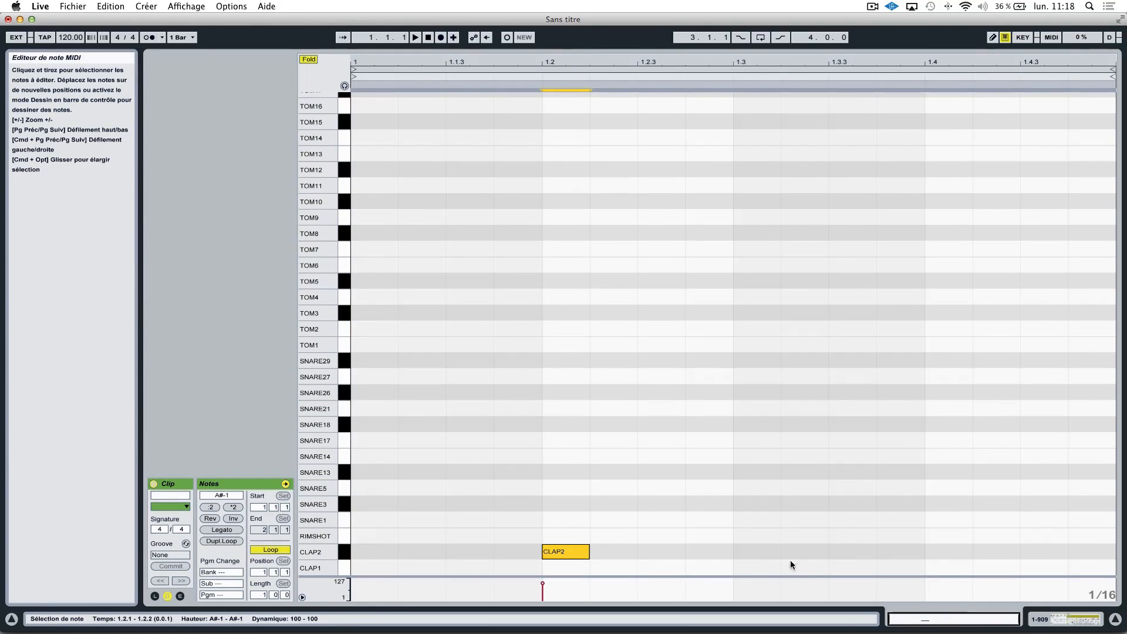
pyautogui.doubleClick(581, 520)
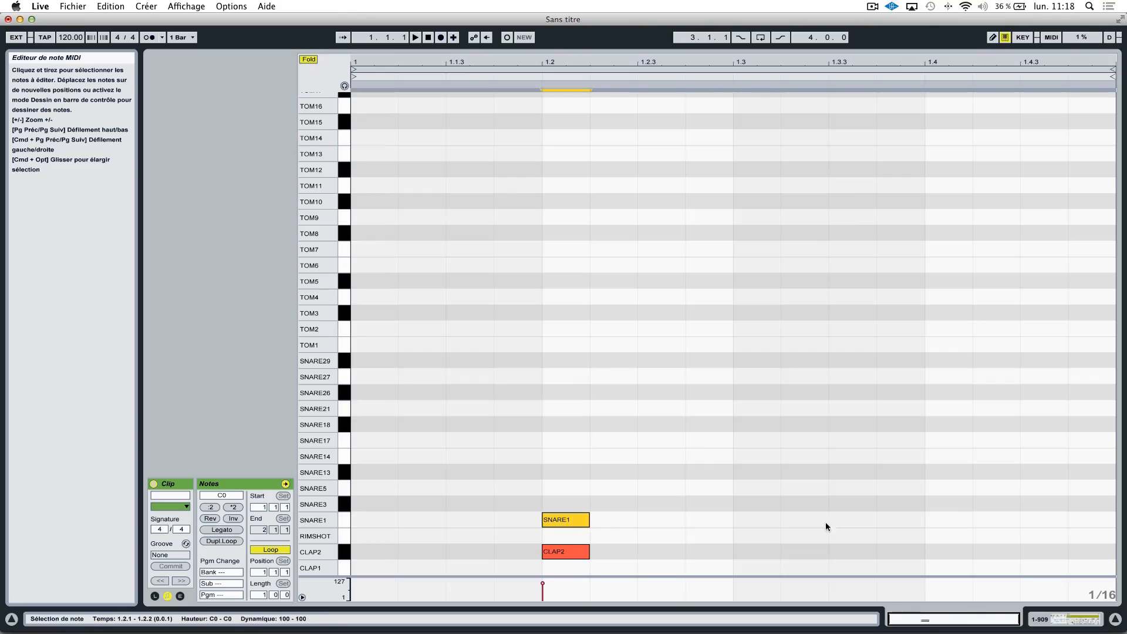
pyautogui.click(942, 531)
pyautogui.doubleClick(948, 519)
pyautogui.doubleClick(950, 552)
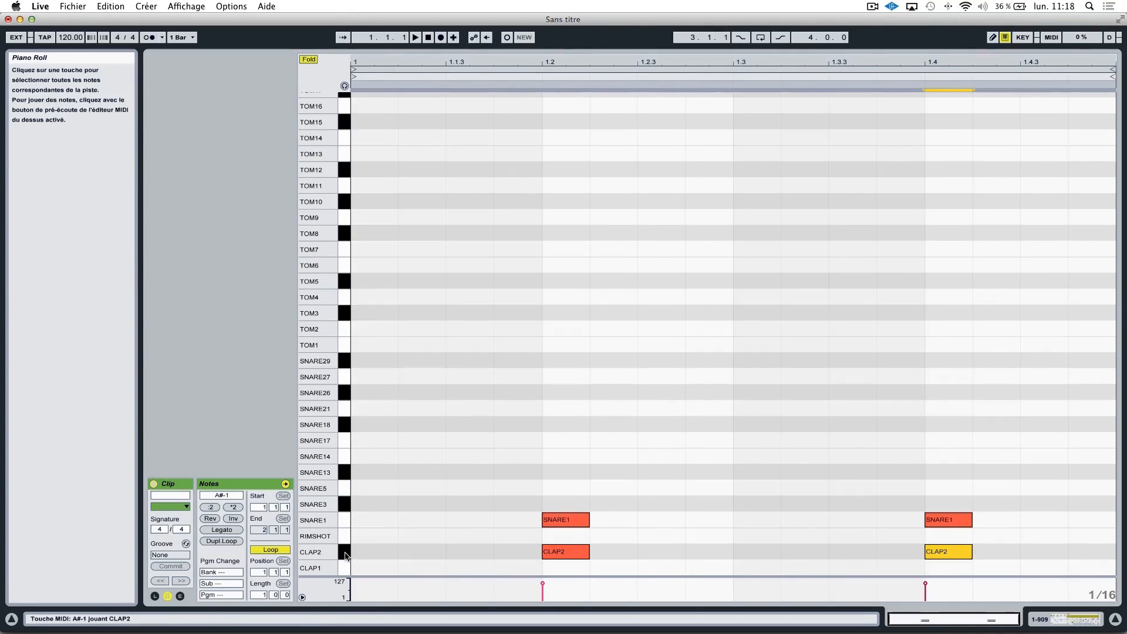
pyautogui.keyDown('shift'); pyautogui.click(565, 552); pyautogui.keyUp('shift')
pyautogui.moveTo(562, 553); pyautogui.dragTo(563, 553)
# Add TOM14 notes on beats 1 and 1.3 of the clip
pyautogui.moveTo(329, 479); pyautogui.dragTo(329, 429)
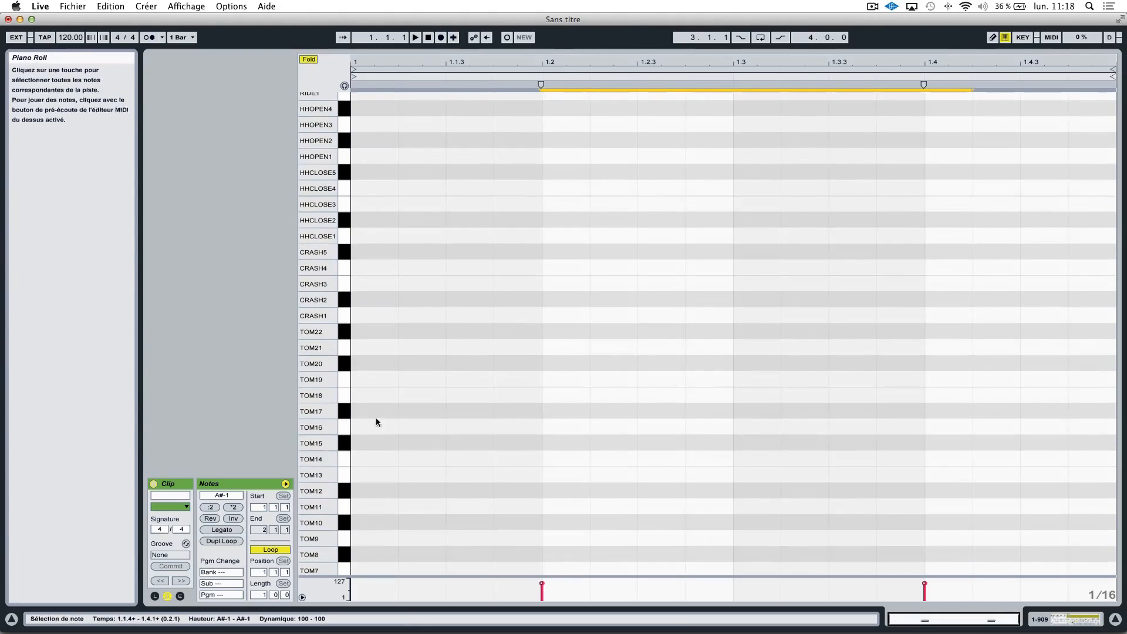
pyautogui.doubleClick(366, 461)
pyautogui.doubleClick(756, 458)
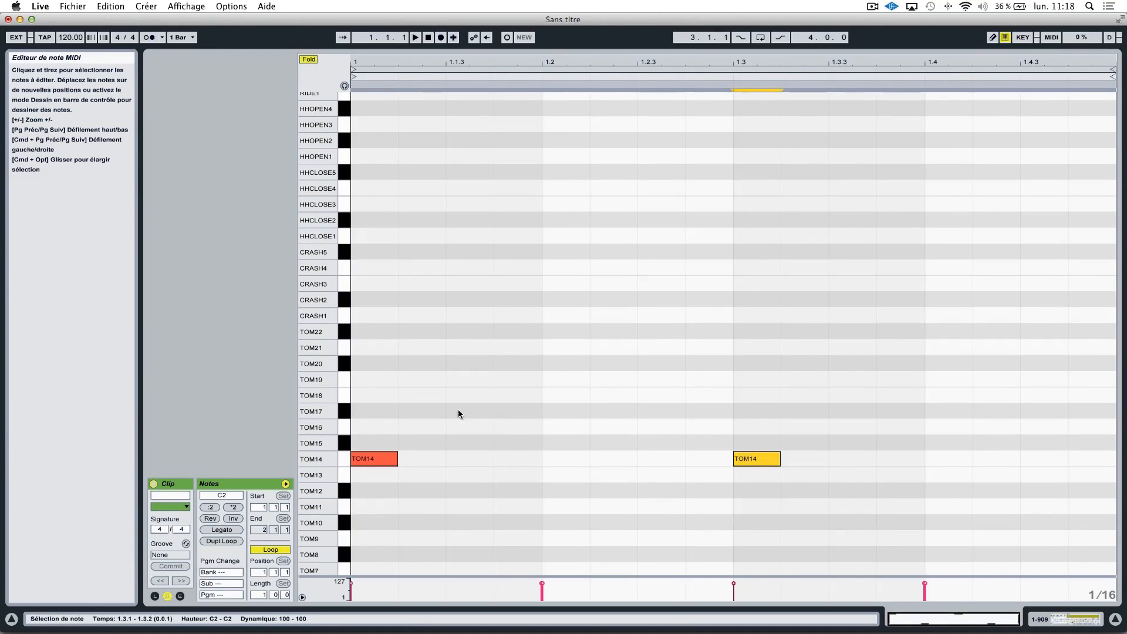
# Place a BDRUM17 note on each of the four beats: 1, 1.2, 1.3 and 1.4
pyautogui.moveTo(328, 218); pyautogui.dragTo(327, 575)
pyautogui.doubleClick(368, 100)
pyautogui.doubleClick(560, 97)
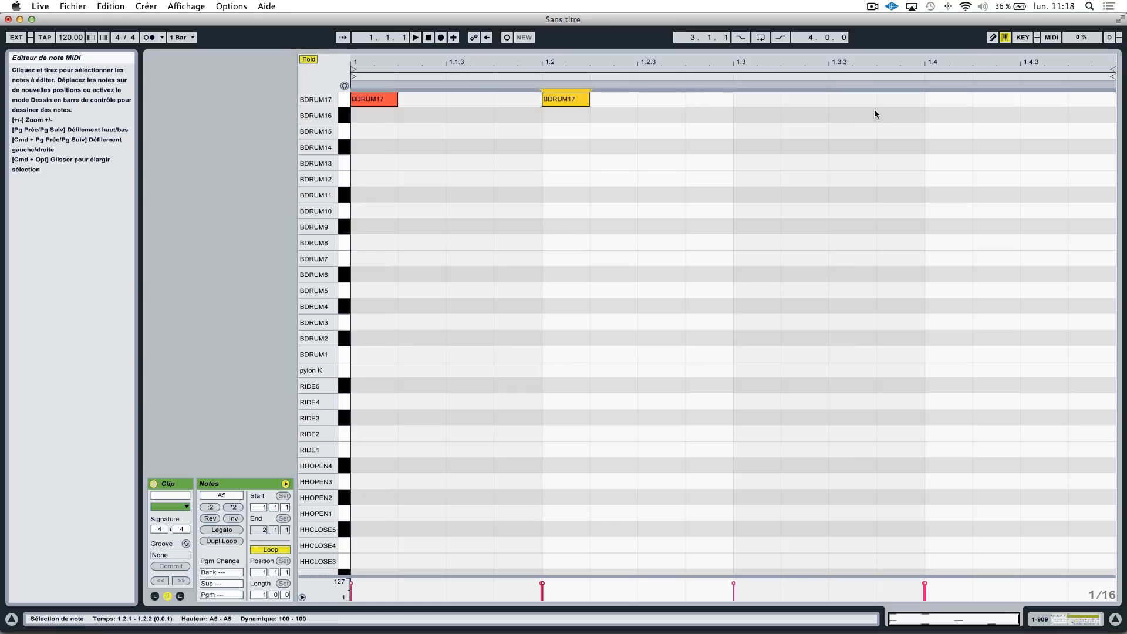
pyautogui.doubleClick(741, 100)
pyautogui.doubleClick(941, 99)
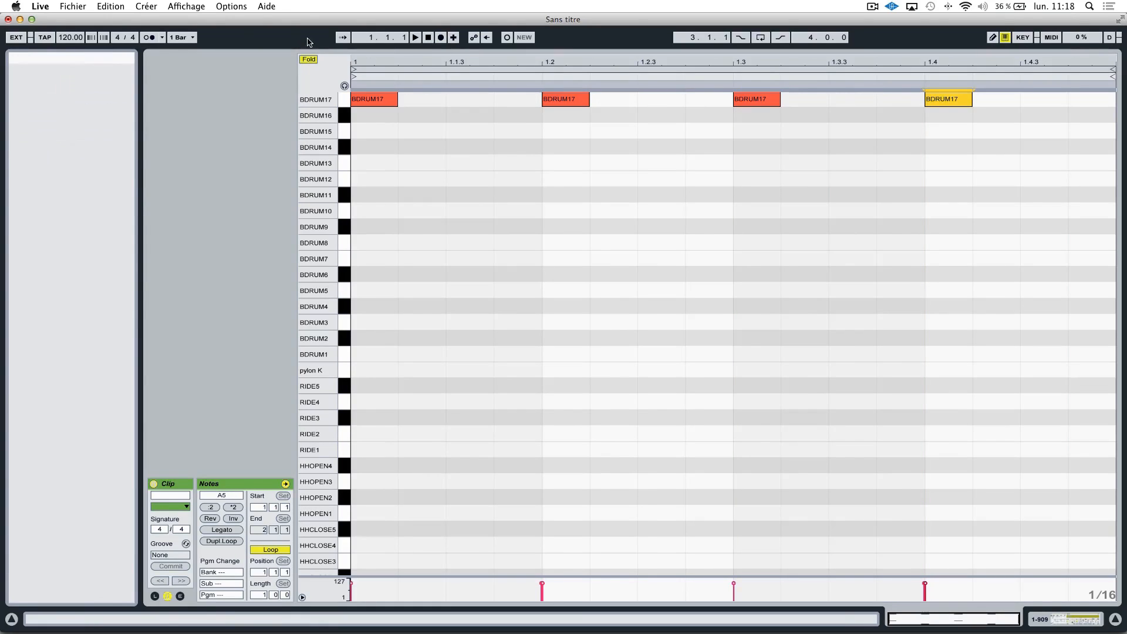
# Load the Universal Audio UAD Precision Limiter Audio Unit onto the Master track and close its plug-in window
pyautogui.click(1117, 621)
pyautogui.doubleClick(1068, 61)
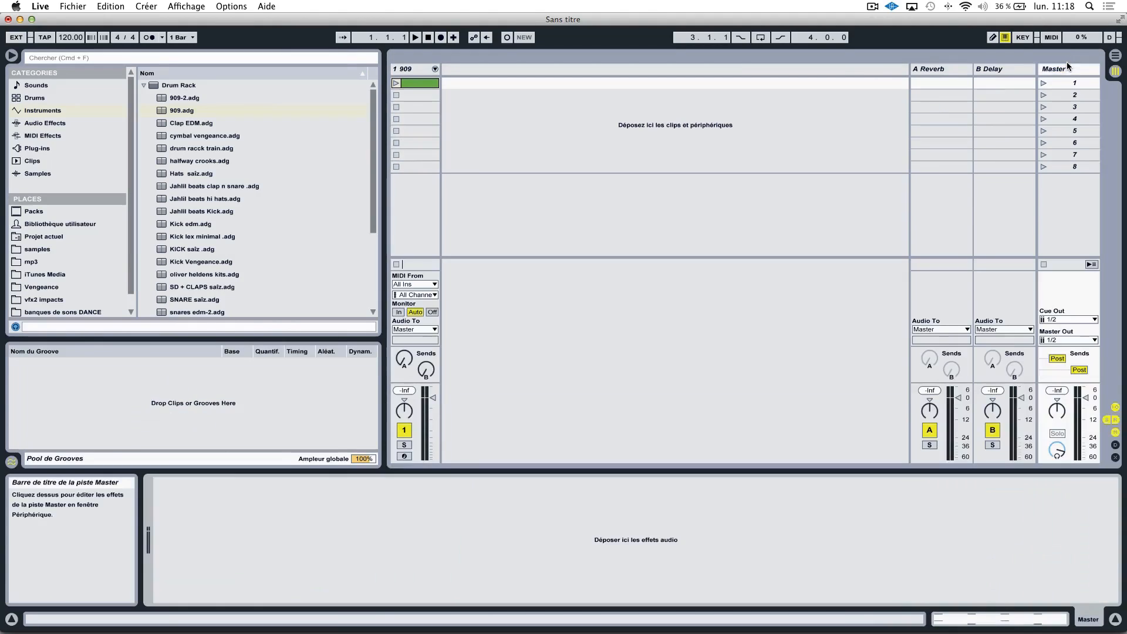
pyautogui.click(147, 86)
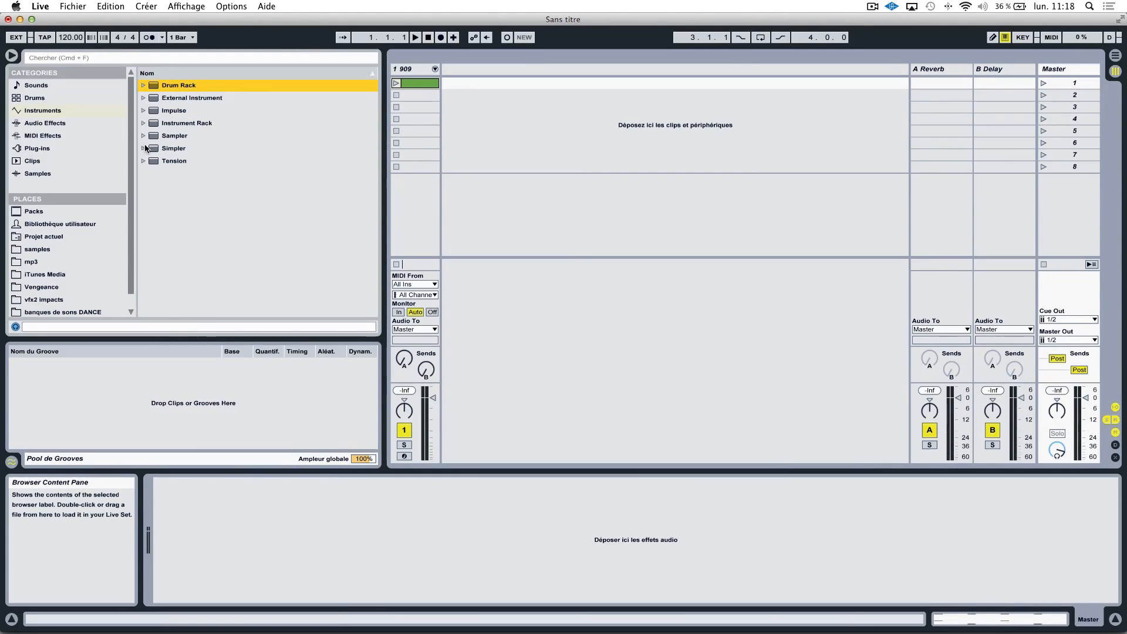
pyautogui.click(53, 150)
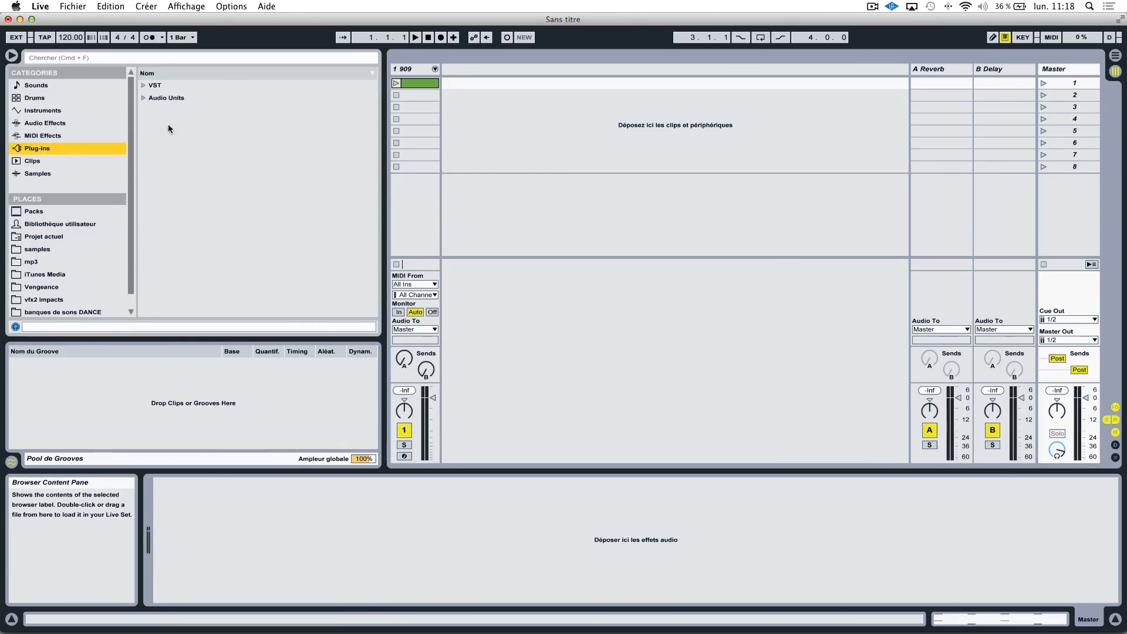
pyautogui.click(151, 100)
pyautogui.click(154, 136)
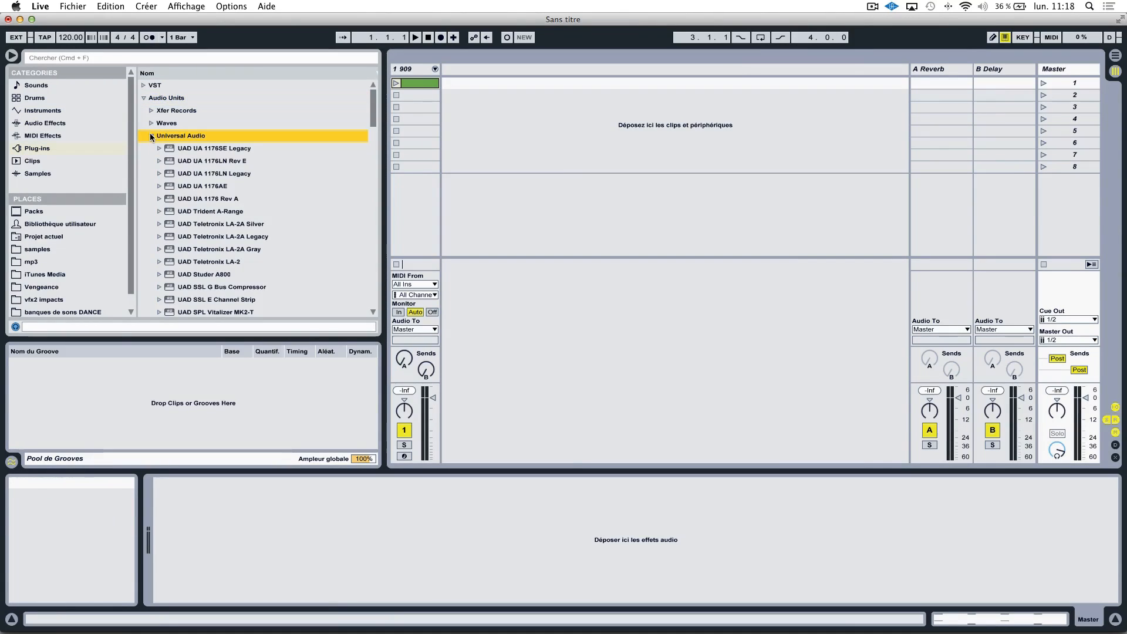
pyautogui.scroll(-15, 227, 209)
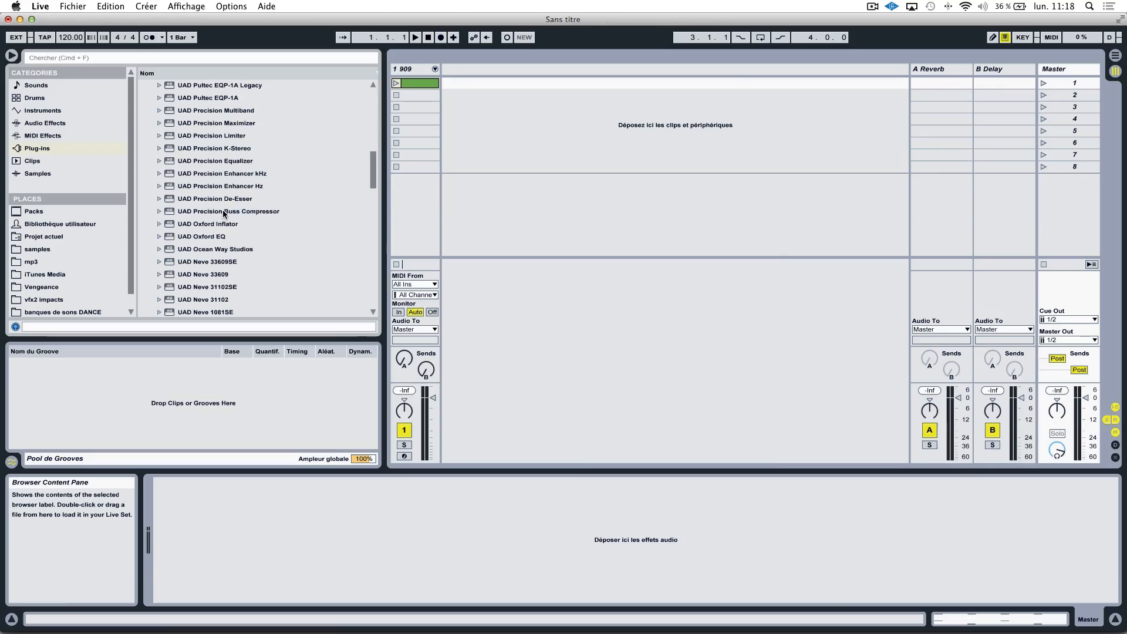
pyautogui.click(190, 148)
pyautogui.click(171, 138)
pyautogui.moveTo(493, 157); pyautogui.dragTo(1093, 341)
pyautogui.moveTo(1079, 298); pyautogui.dragTo(1080, 299)
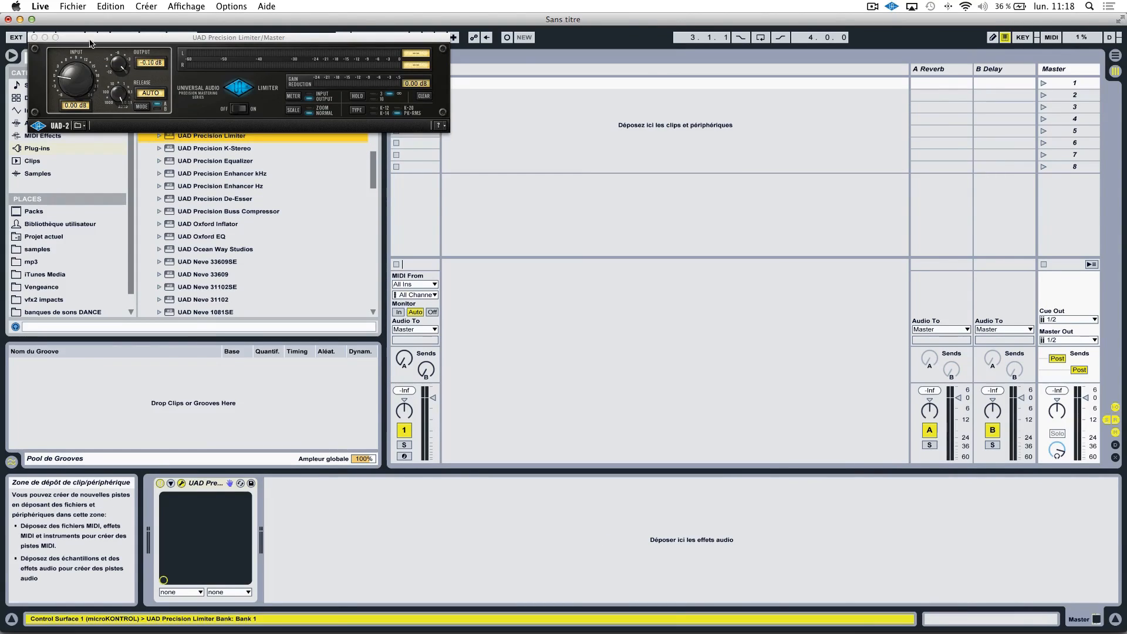
pyautogui.click(34, 38)
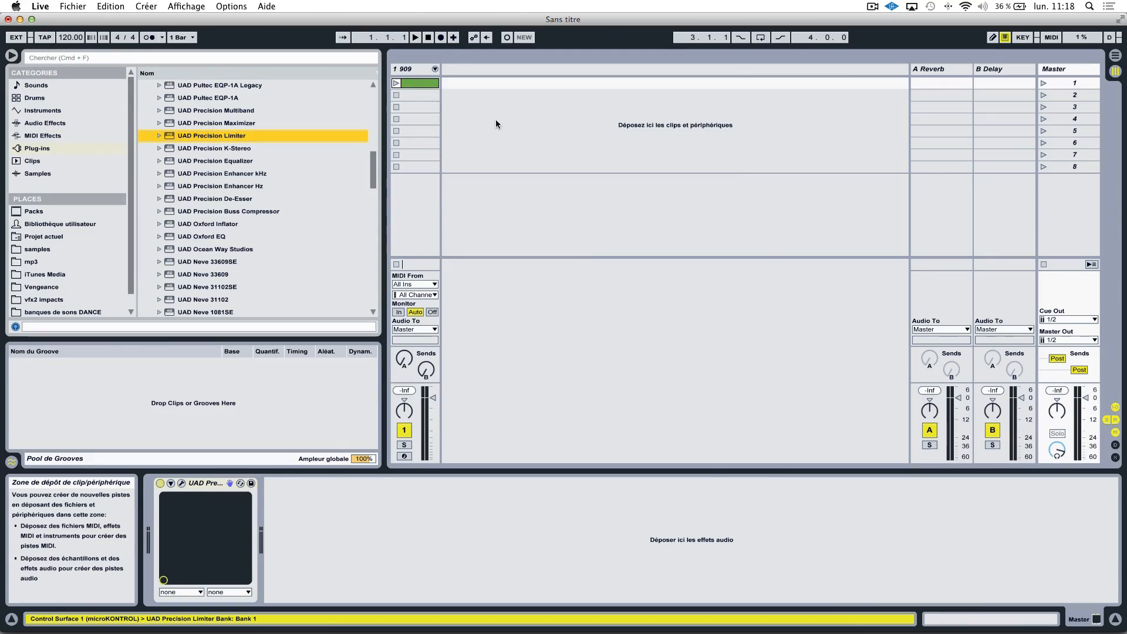
# Launch the 909 drum clip and open its notes for editing
pyautogui.click(398, 83)
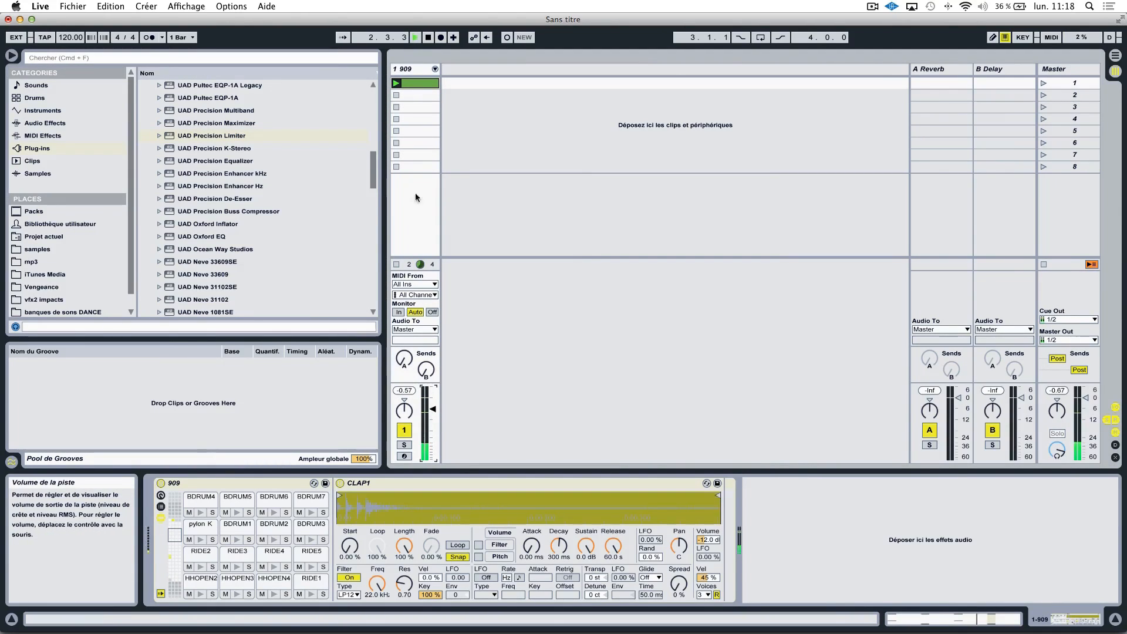
pyautogui.doubleClick(422, 82)
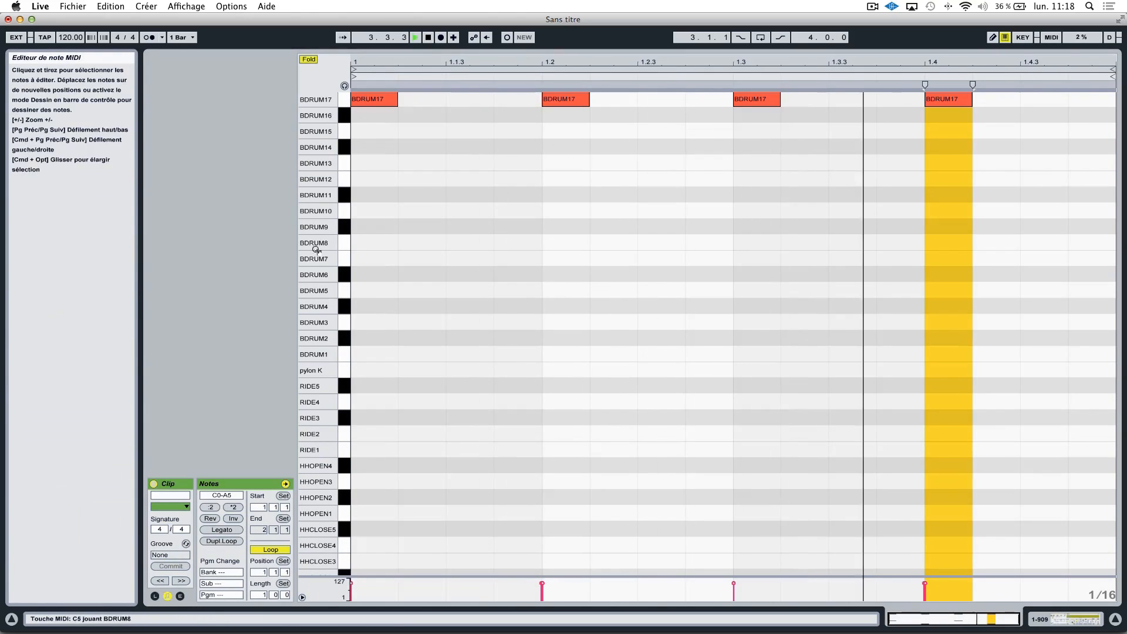
# Try adding extra TOM14 notes on beats 1.2 and 1.4 while the clip plays, and remove them again
pyautogui.scroll(-10, 316, 250)
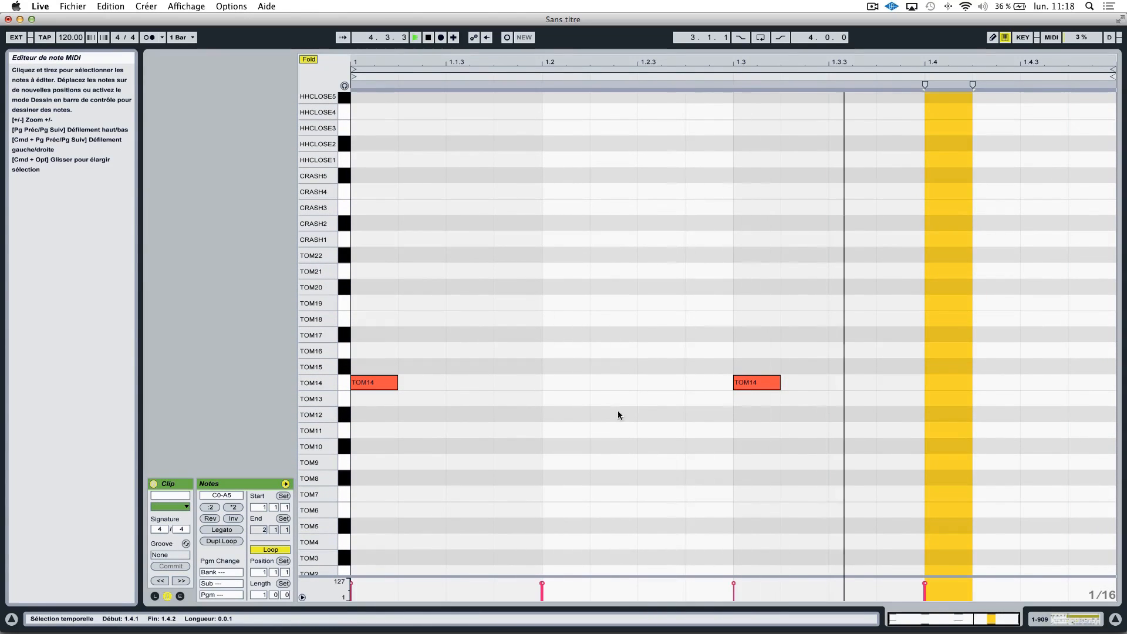
pyautogui.doubleClick(577, 381)
pyautogui.doubleClick(956, 383)
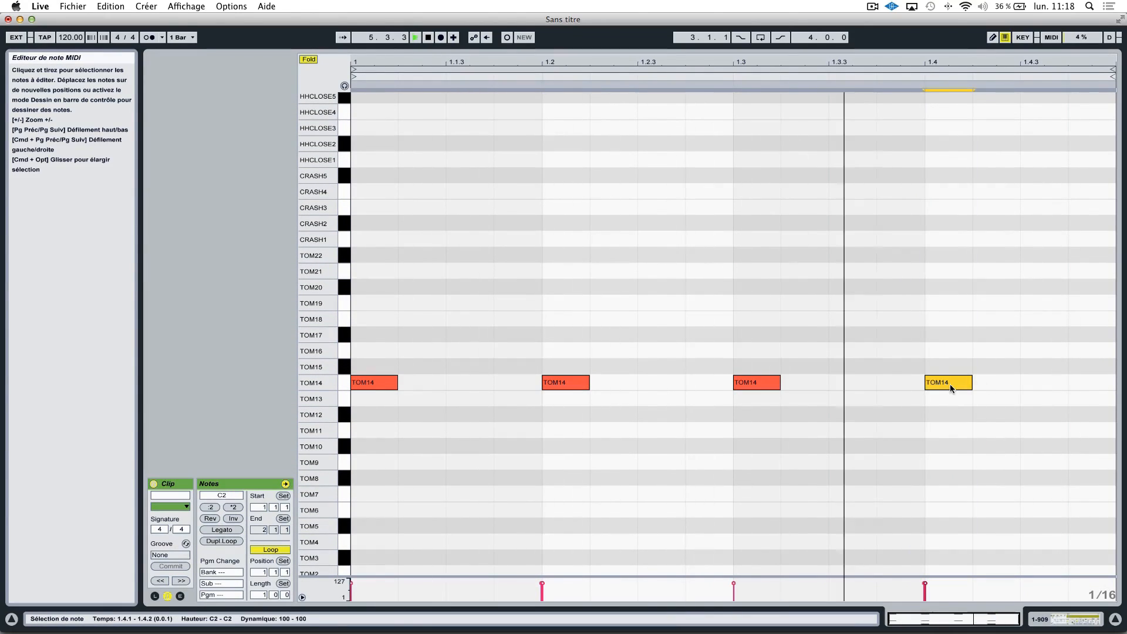
pyautogui.doubleClick(950, 384)
pyautogui.doubleClick(574, 382)
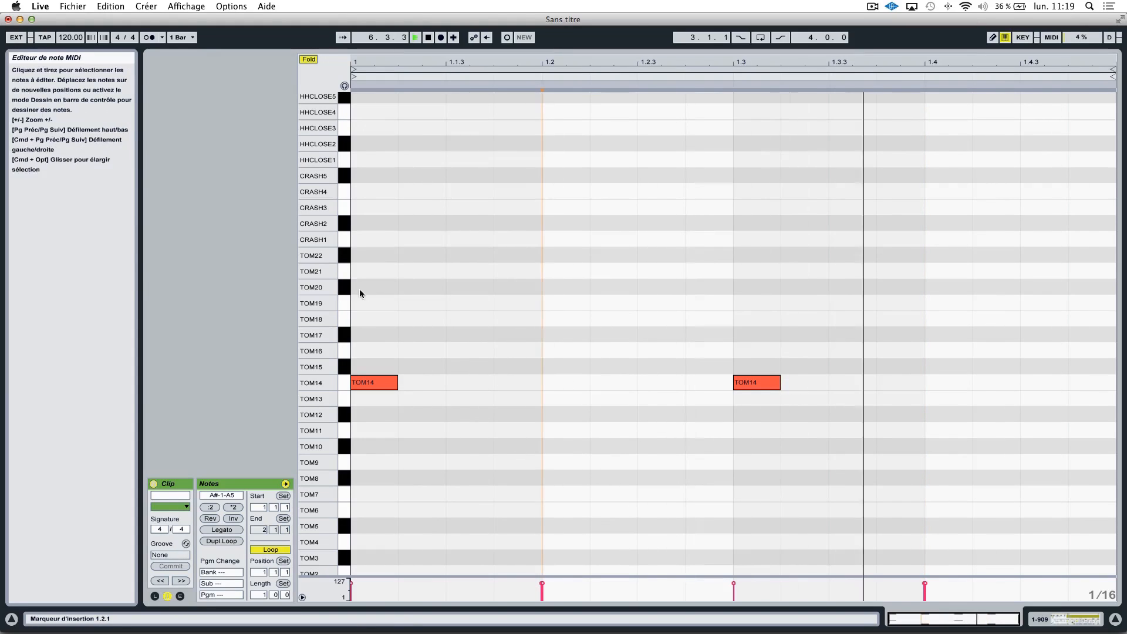
# Add HHOPEN4 notes at 1.1.3 and 1.3.4 and HHOPEN2 notes at 1.2 and 1.4.2, and shift the second pair one sixteenth later
pyautogui.scroll(8, 361, 282)
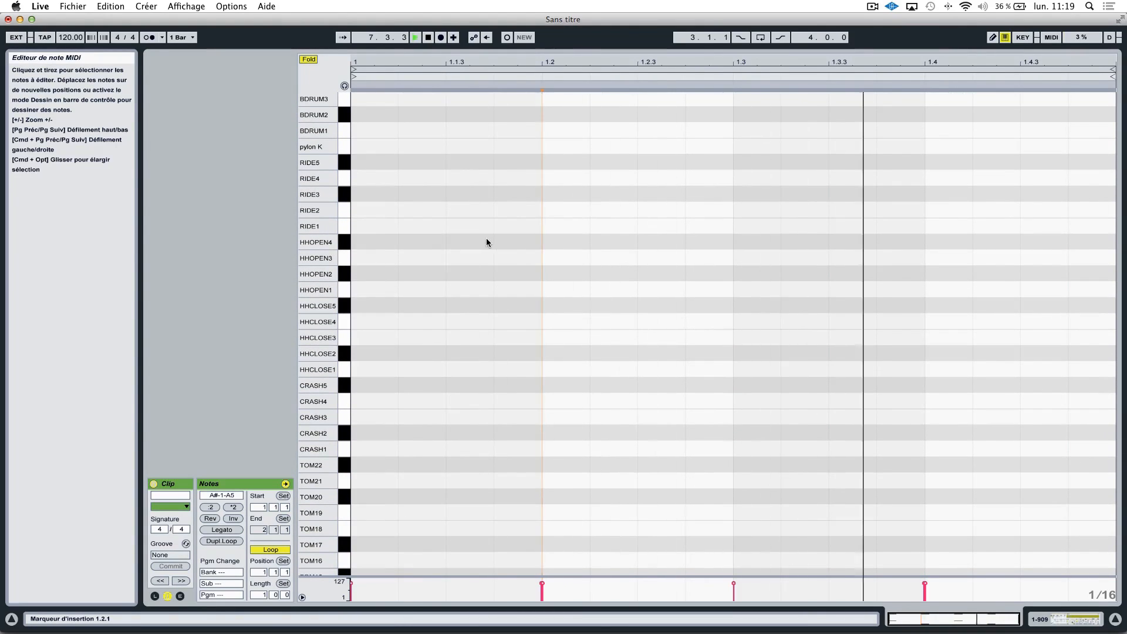
pyautogui.doubleClick(486, 242)
pyautogui.doubleClick(559, 274)
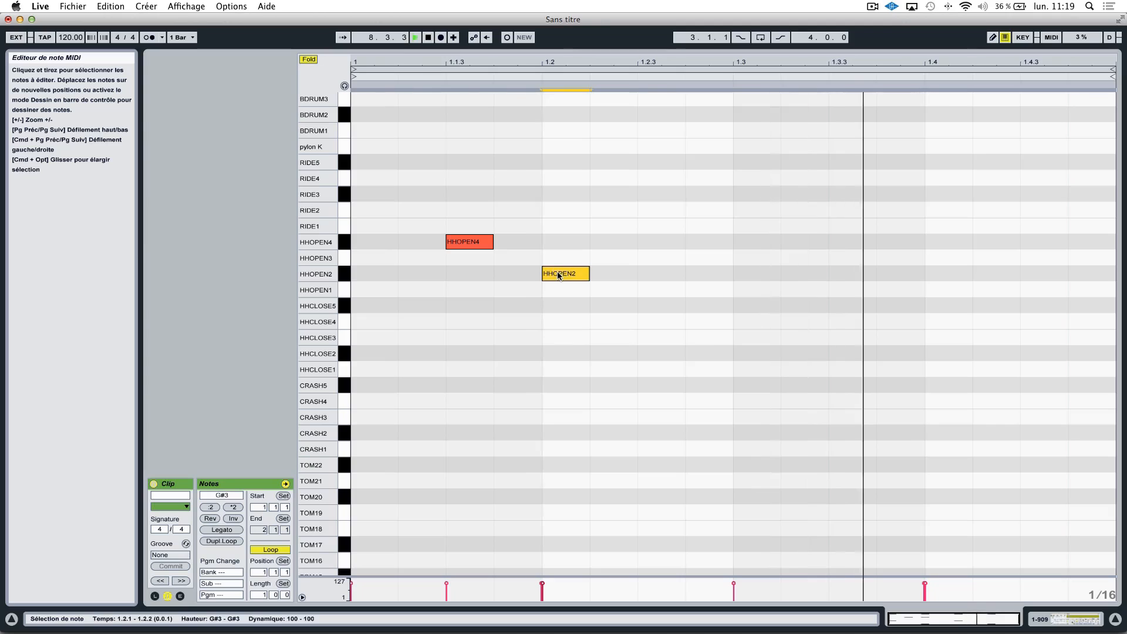
pyautogui.doubleClick(914, 244)
pyautogui.doubleClick(982, 274)
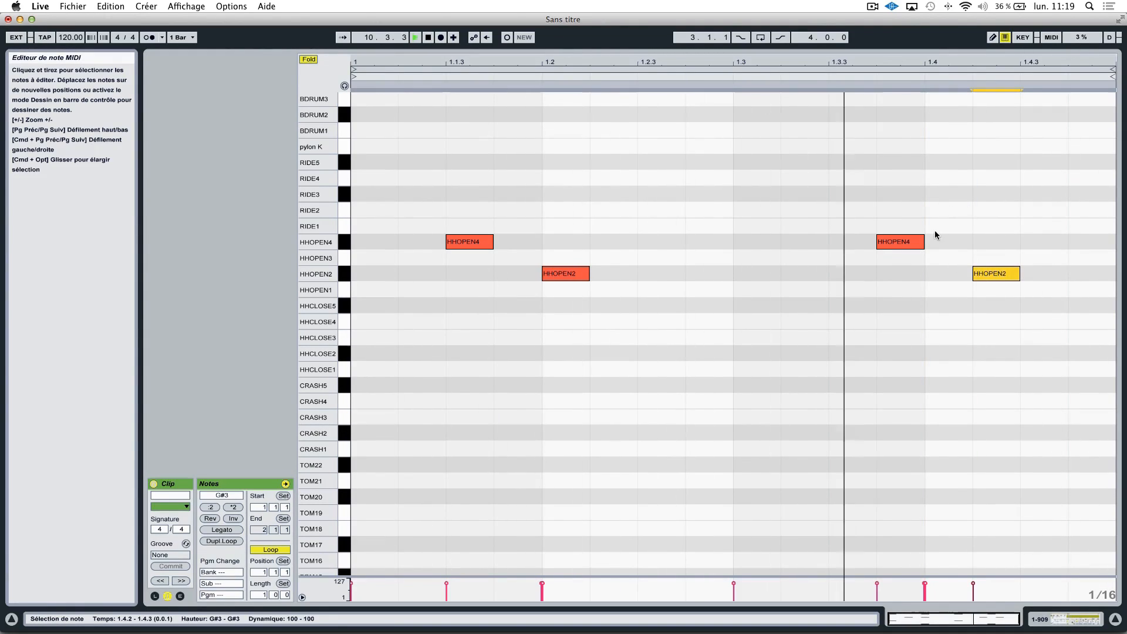
pyautogui.keyDown('shift'); pyautogui.click(911, 242); pyautogui.keyUp('shift')
pyautogui.moveTo(911, 243); pyautogui.dragTo(969, 254)
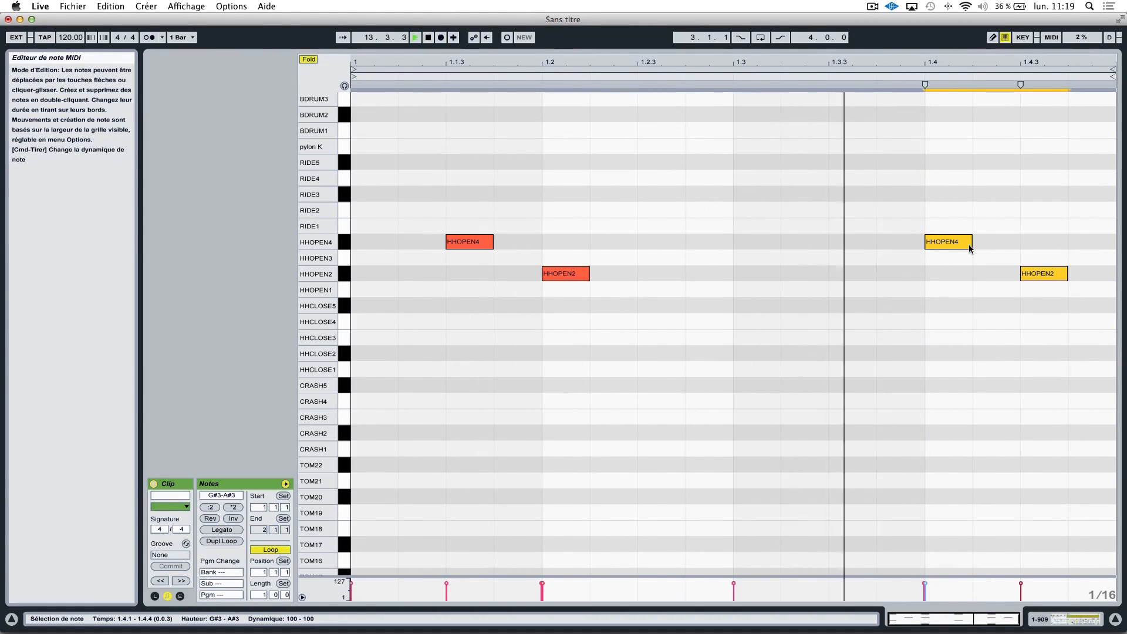
# Add an HHCLOSE2 note on beat 1.3 and HHCLOSE3 notes on beats 1, 1.2 and 1.4, and leave the note editor
pyautogui.doubleClick(802, 242)
pyautogui.moveTo(805, 264); pyautogui.dragTo(811, 264)
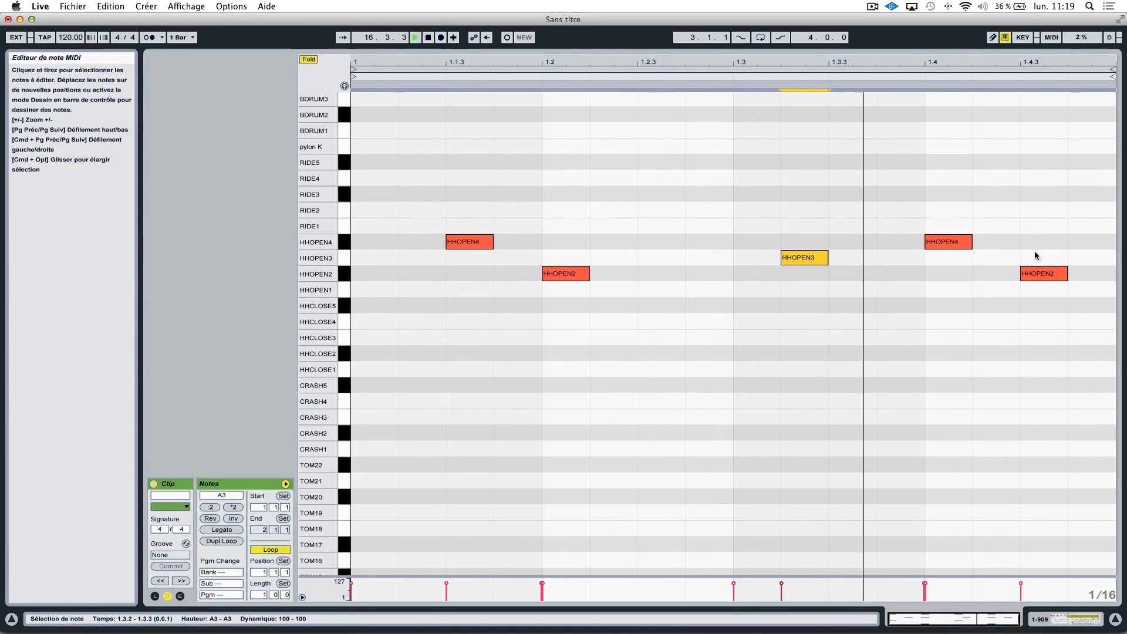
pyautogui.moveTo(801, 262); pyautogui.dragTo(762, 360)
pyautogui.doubleClick(379, 332)
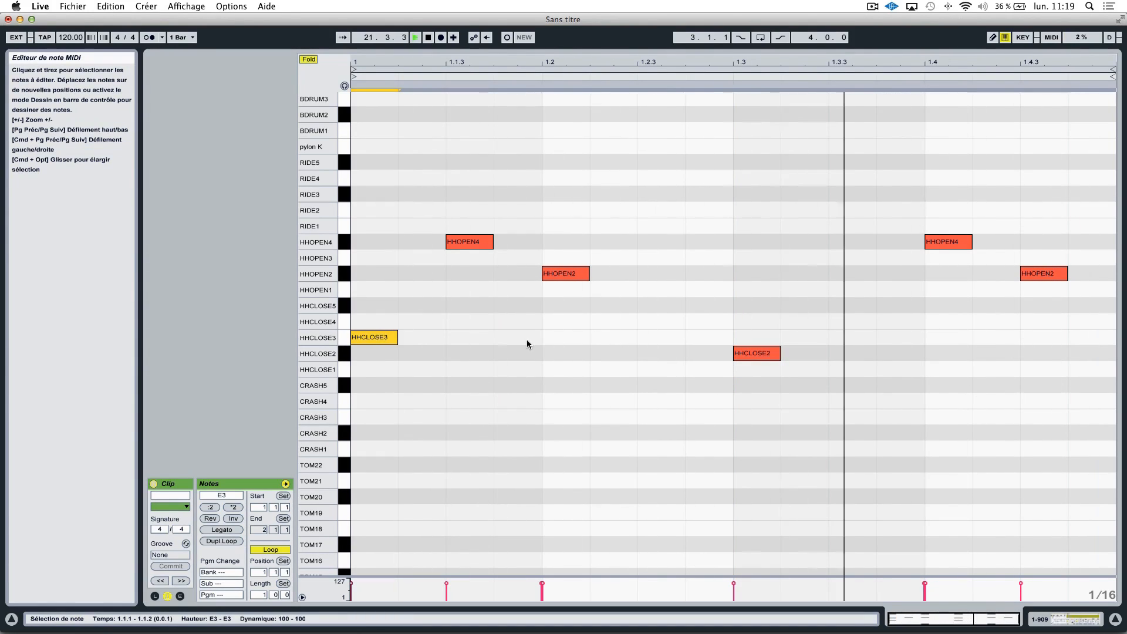
pyautogui.doubleClick(558, 337)
pyautogui.click(939, 341)
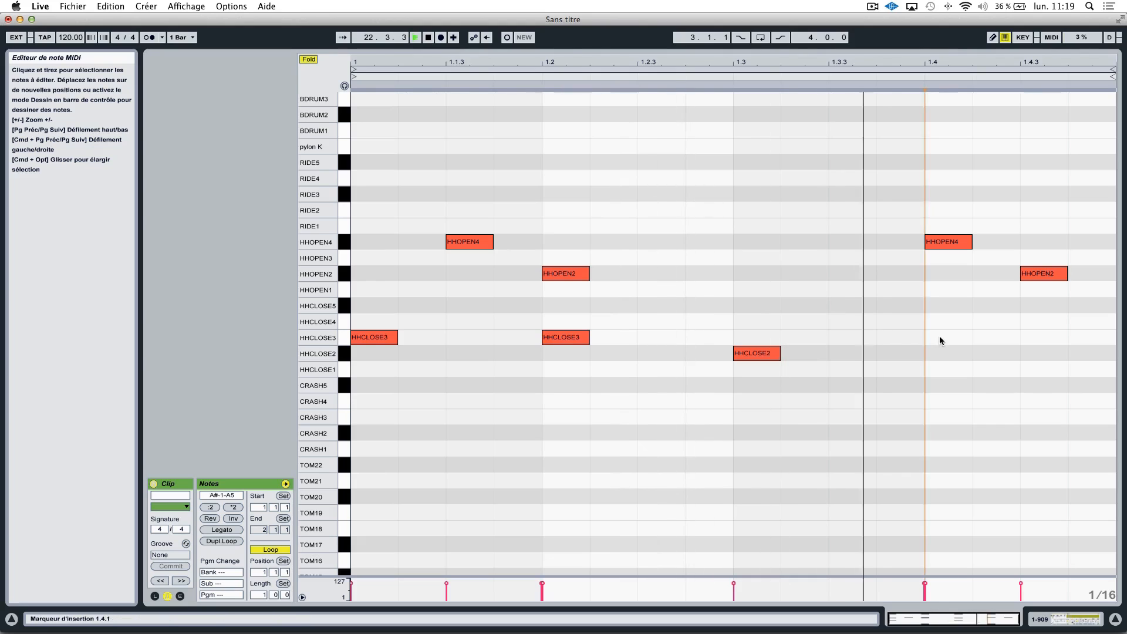
pyautogui.doubleClick(939, 340)
pyautogui.click(1062, 620)
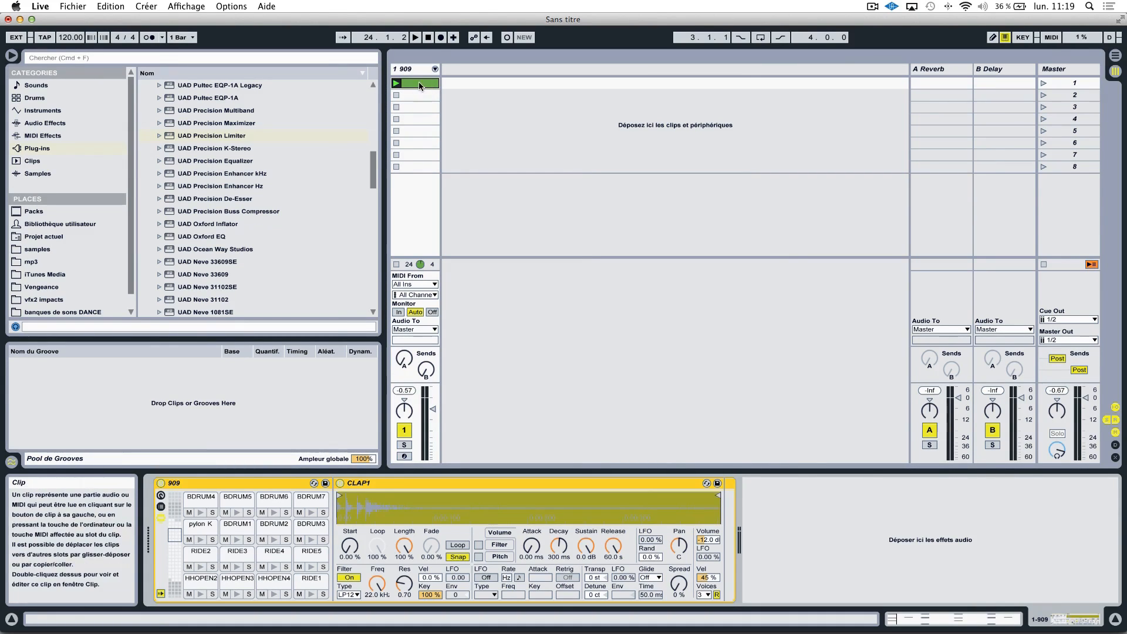
# Browse the samples place to the House Bass folder under pro tools loops, Dance DJ, Bass
pyautogui.click(72, 251)
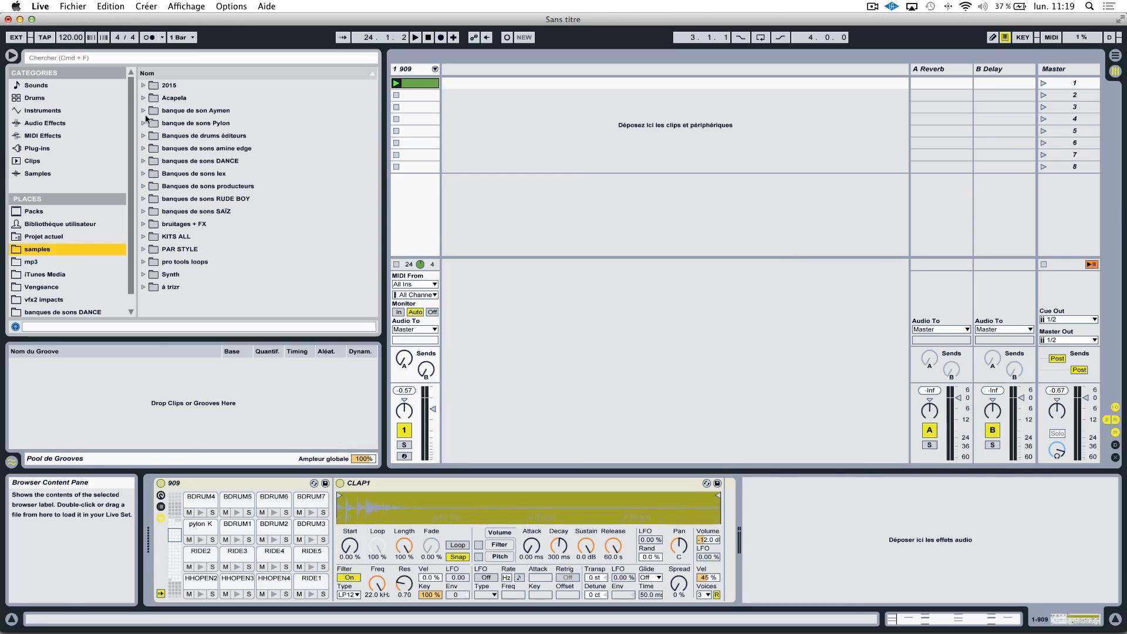
pyautogui.click(144, 262)
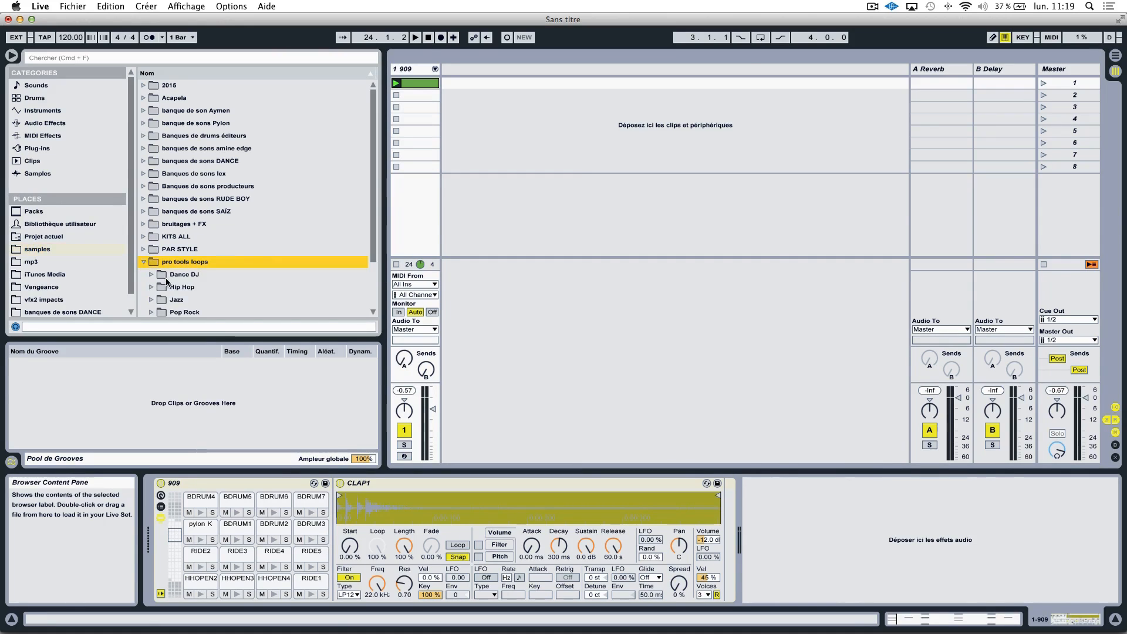
pyautogui.scroll(-2, 197, 283)
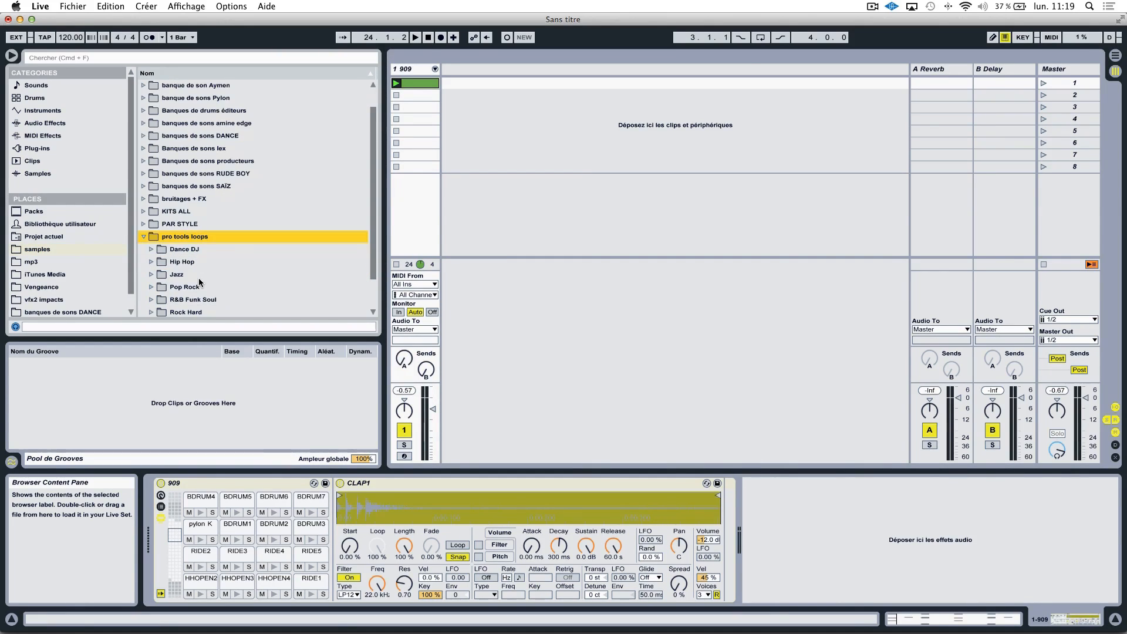
pyautogui.scroll(-3, 166, 284)
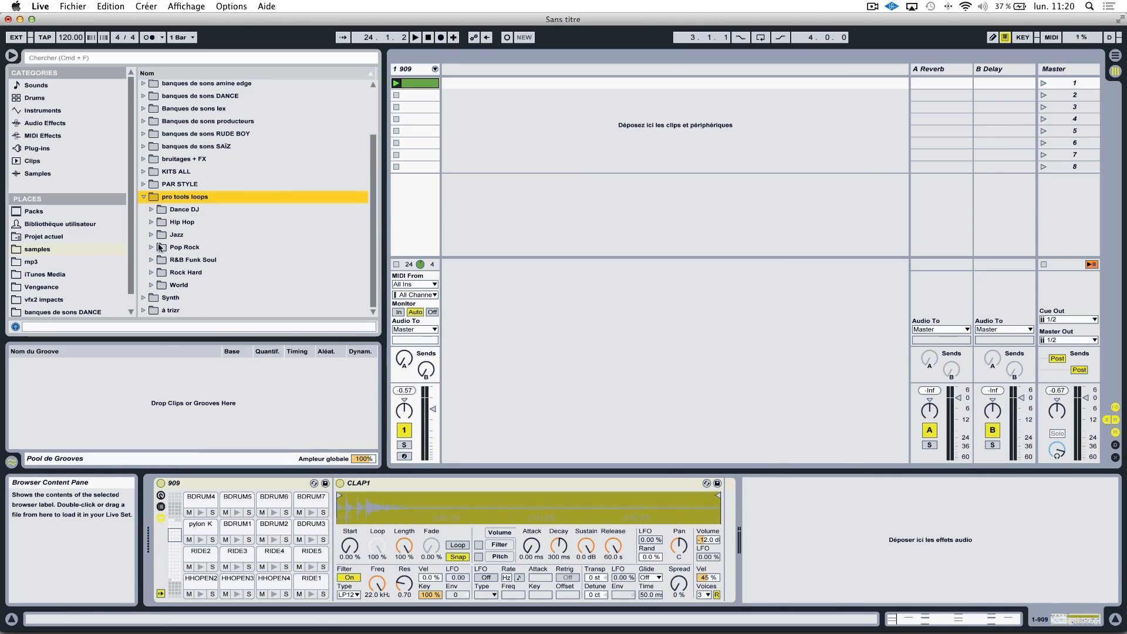
pyautogui.click(160, 210)
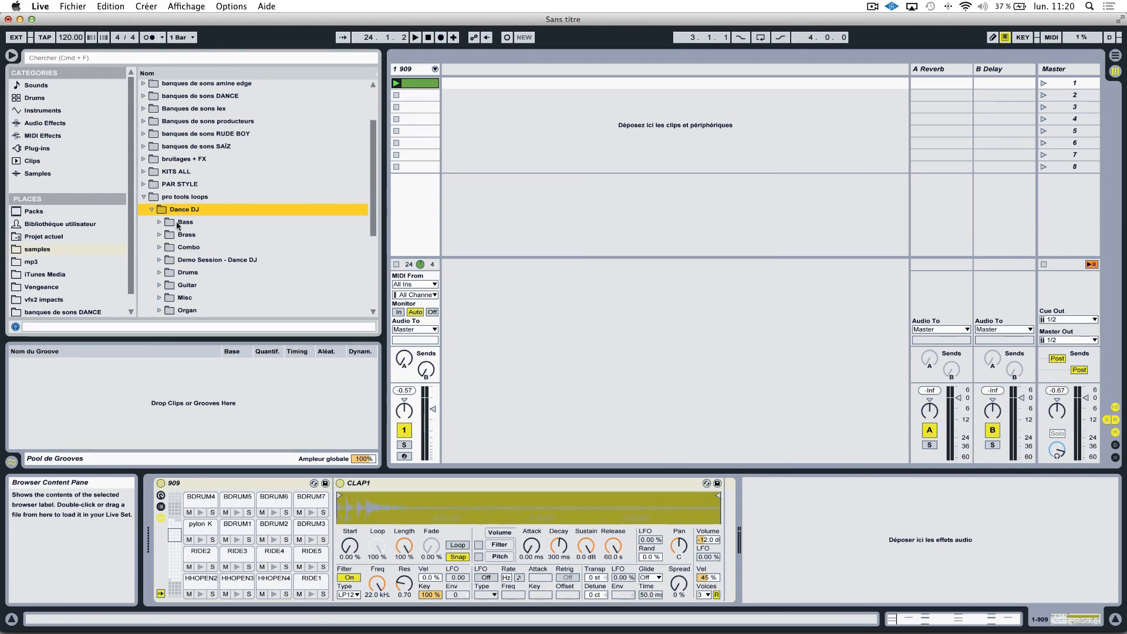
pyautogui.click(179, 223)
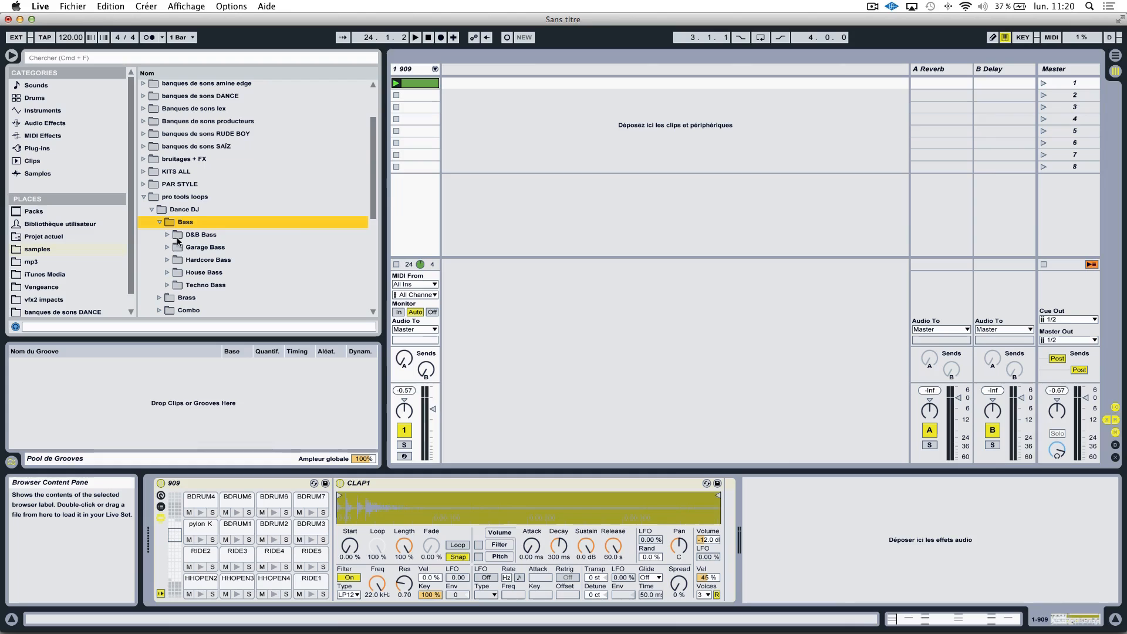
pyautogui.click(172, 273)
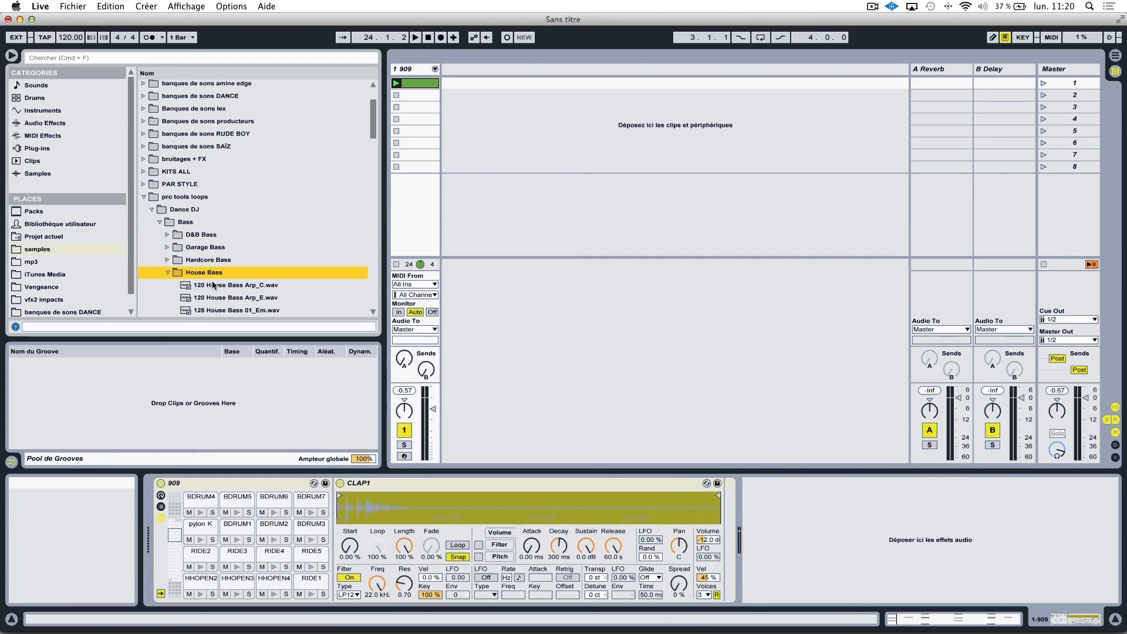
# Preview the loop 120 House Bass Arp_C.wav and add it to a new audio track's first clip slot
pyautogui.click(236, 286)
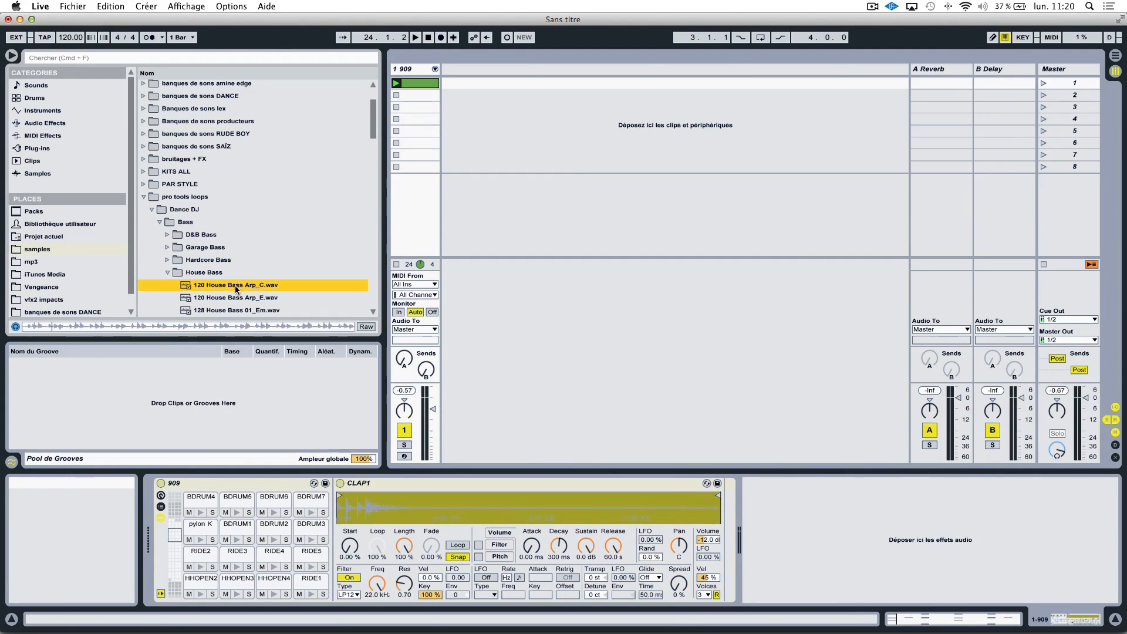
pyautogui.scroll(-3, 234, 290)
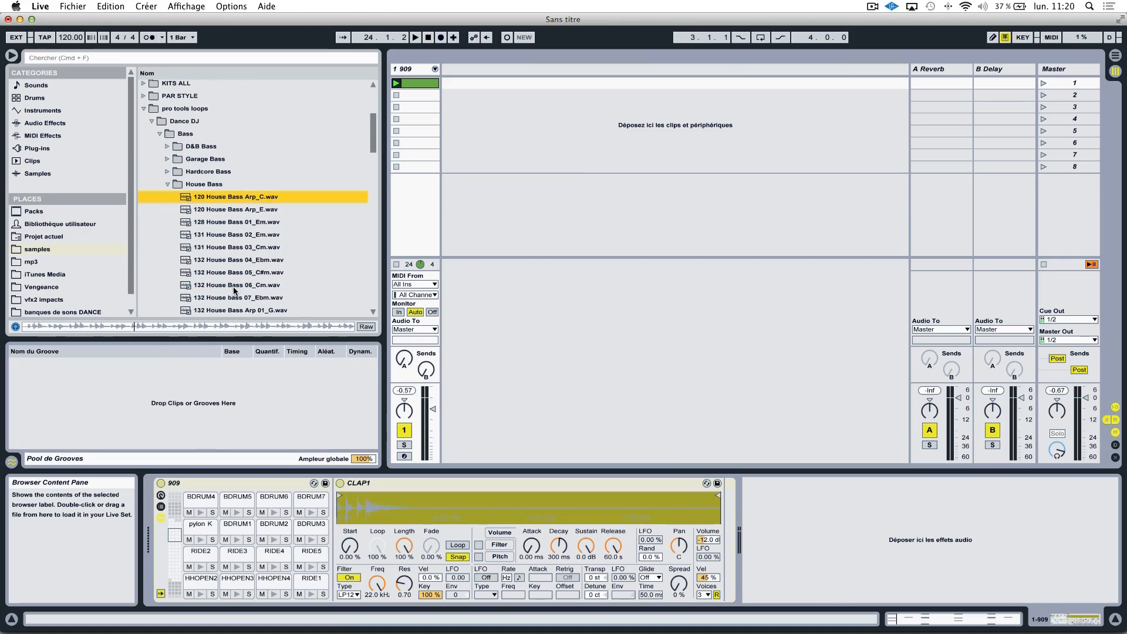
pyautogui.moveTo(241, 201); pyautogui.dragTo(470, 84)
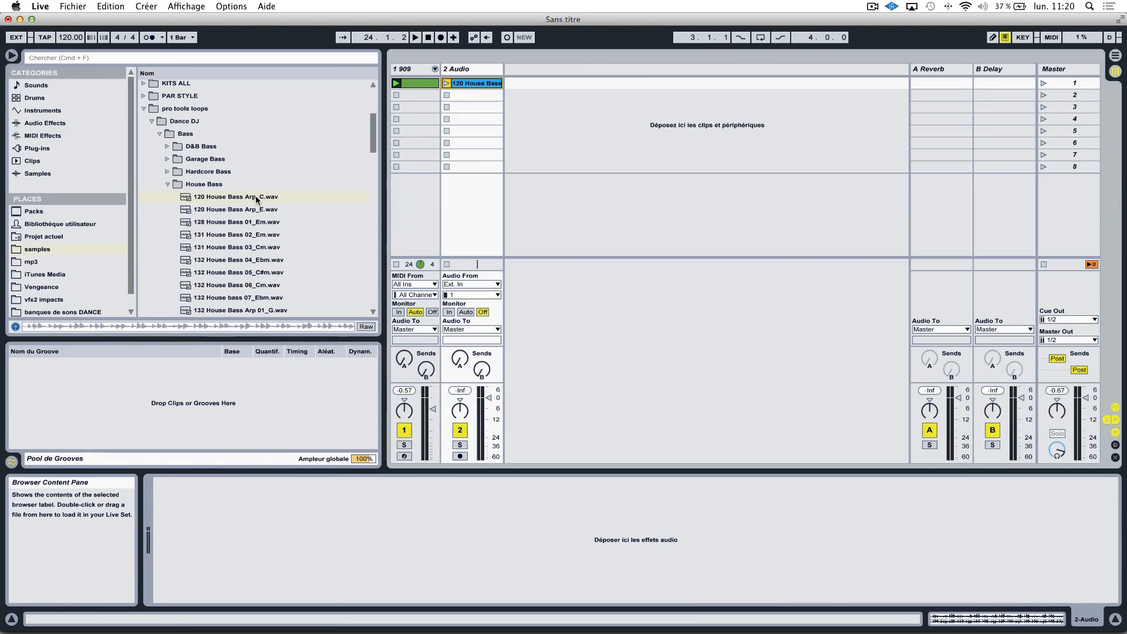
# Switch to Firefox to look up the note C in Wikipedia's note-name table, and return to Ableton Live
pyautogui.click(1008, 615)
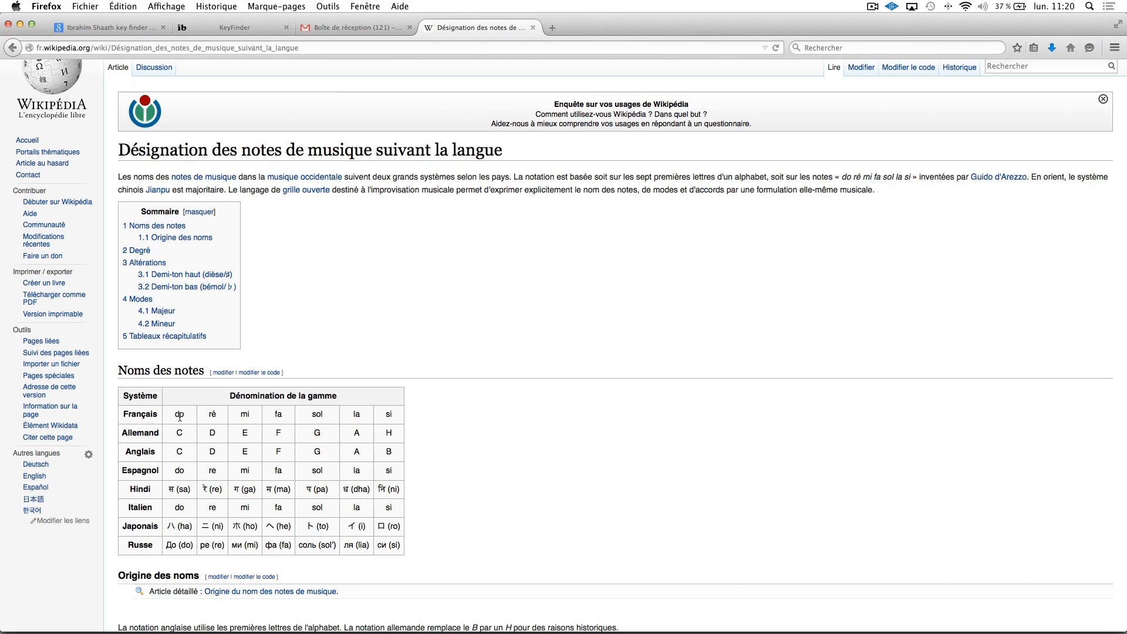
pyautogui.moveTo(914, 624)
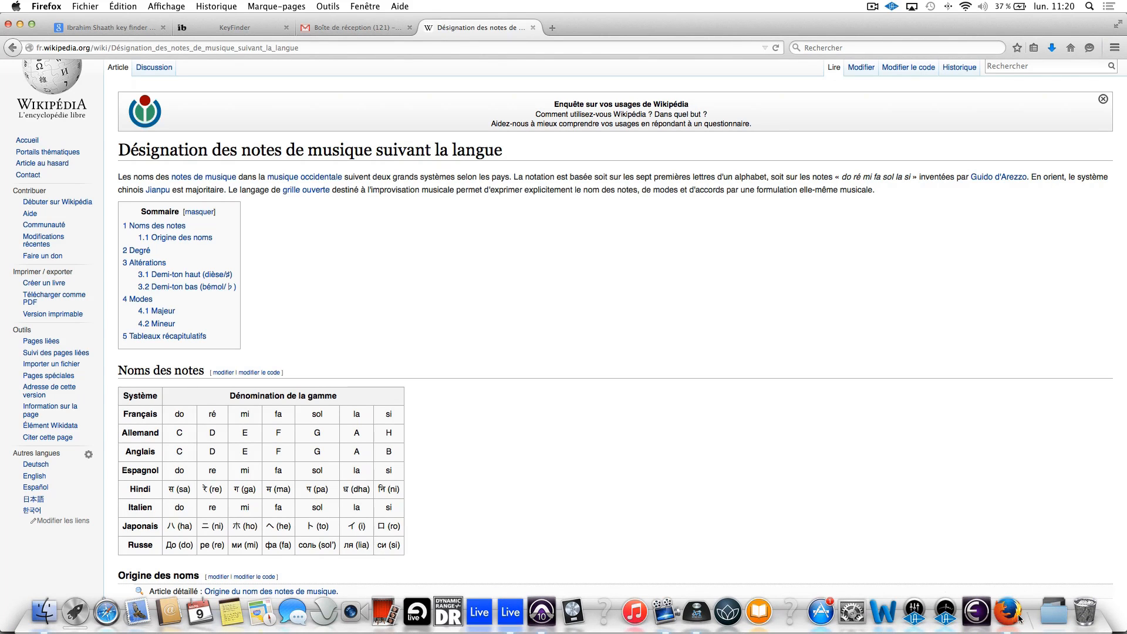
pyautogui.click(510, 613)
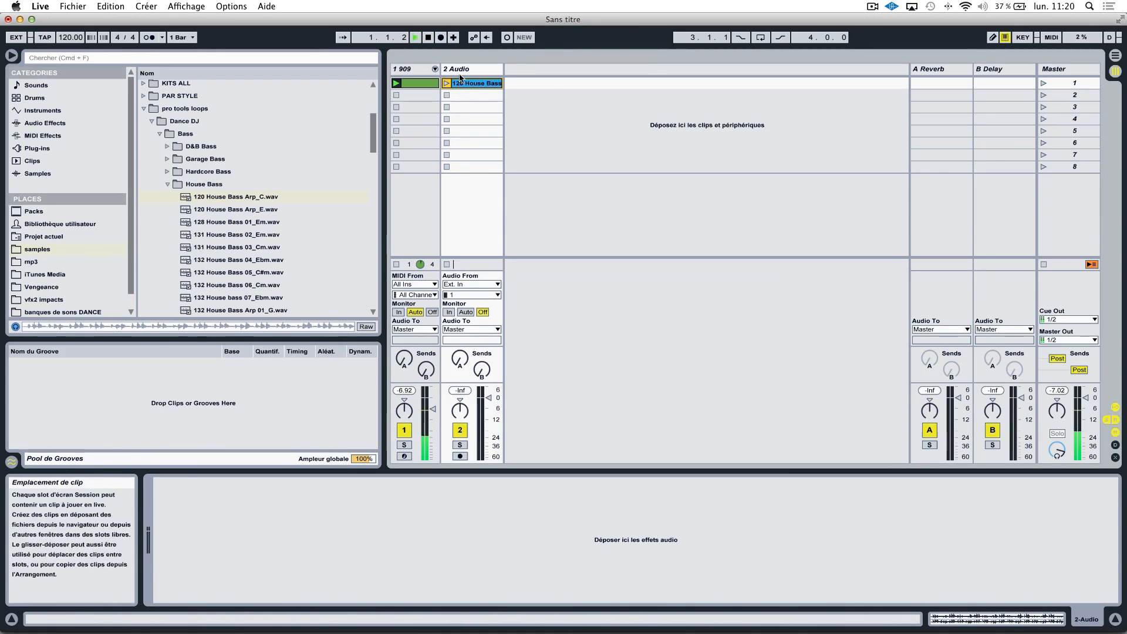
# Launch the House Bass clip alongside the 909 drums, view its waveform, and lower the bass track's volume
pyautogui.click(446, 86)
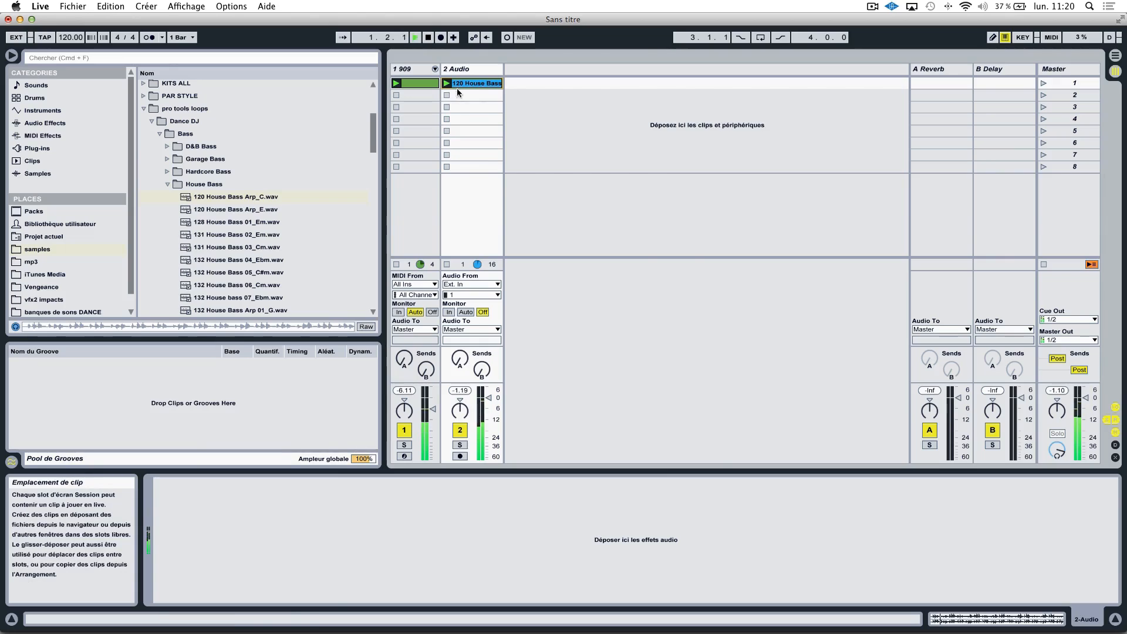
pyautogui.doubleClick(479, 84)
pyautogui.moveTo(1091, 605)
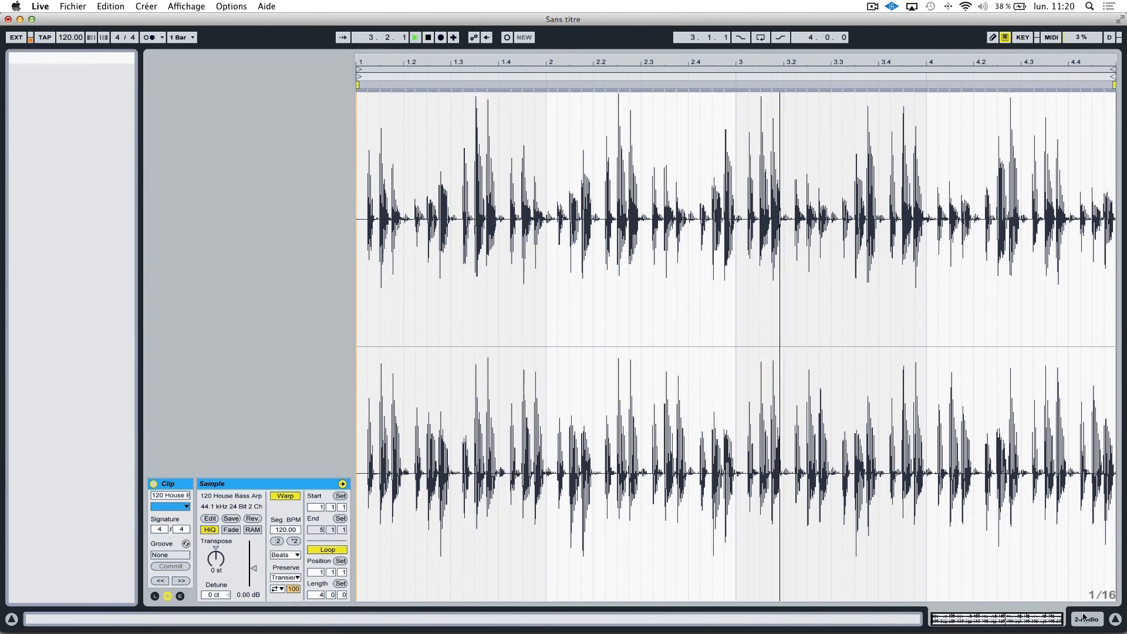
pyautogui.click(1086, 619)
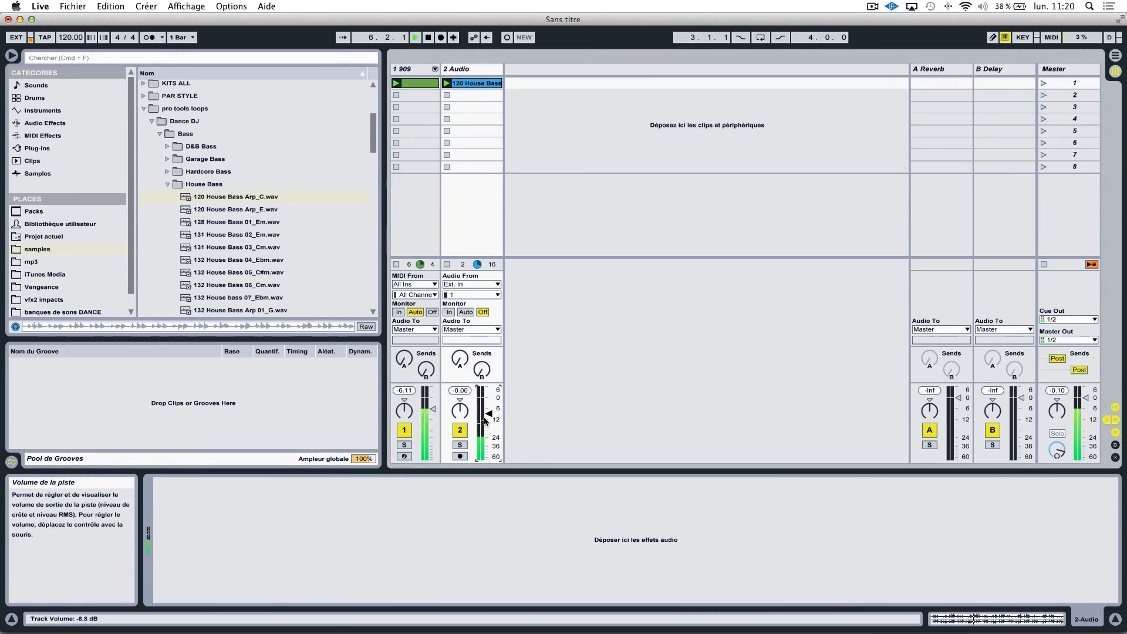
pyautogui.moveTo(434, 410); pyautogui.dragTo(490, 418)
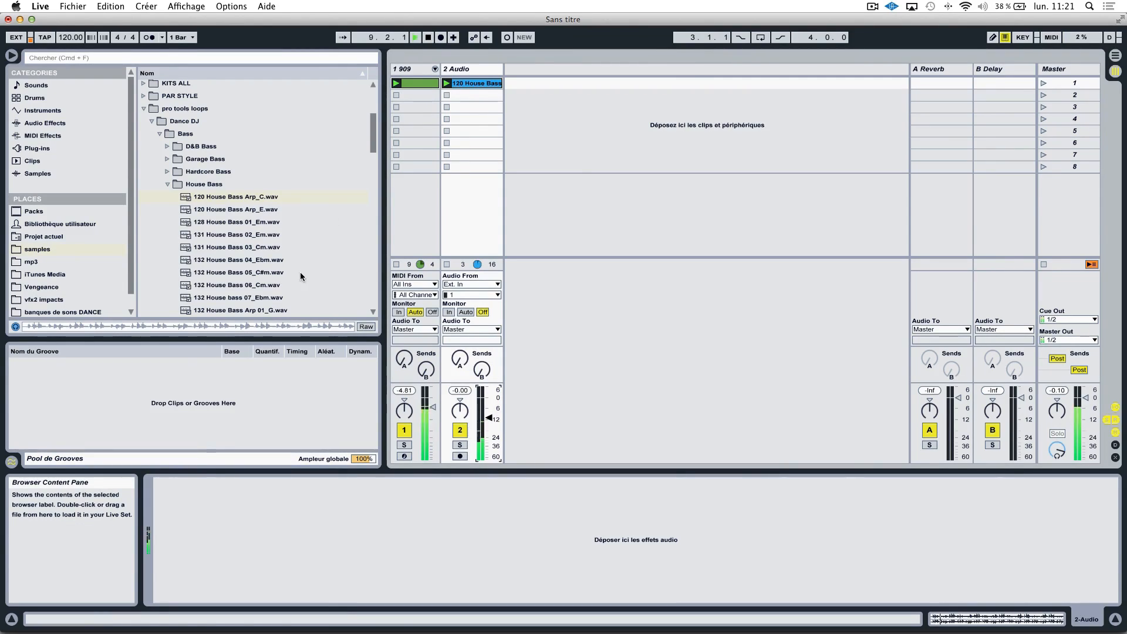
# Collapse the Bass folders, check the Piano loops under Dance DJ, and open the Strings folder instead
pyautogui.click(169, 185)
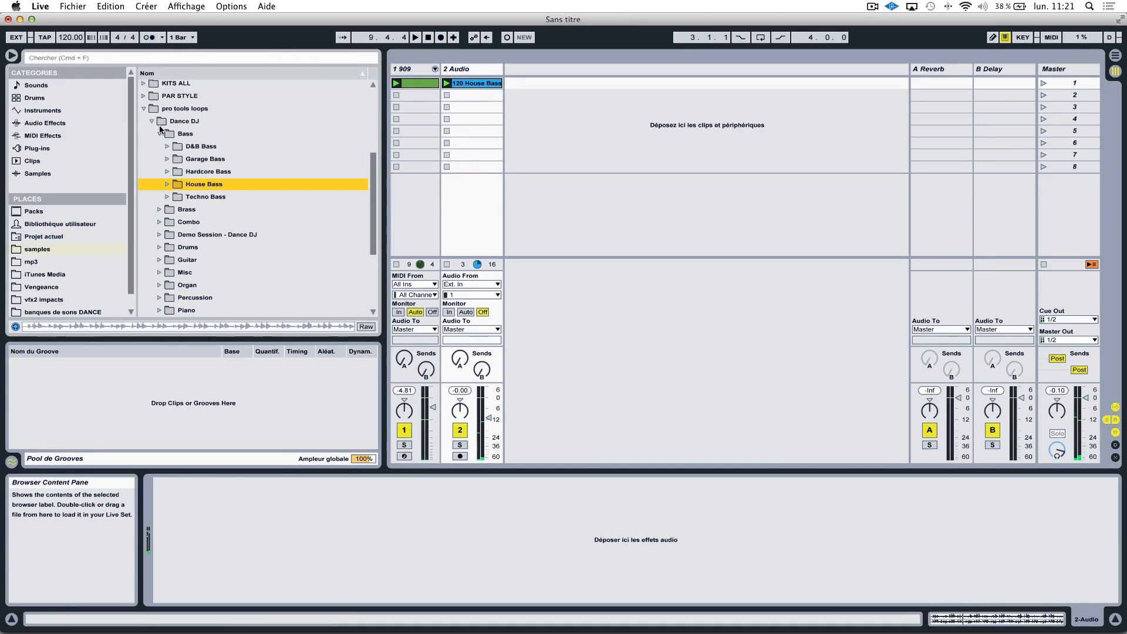
pyautogui.click(145, 107)
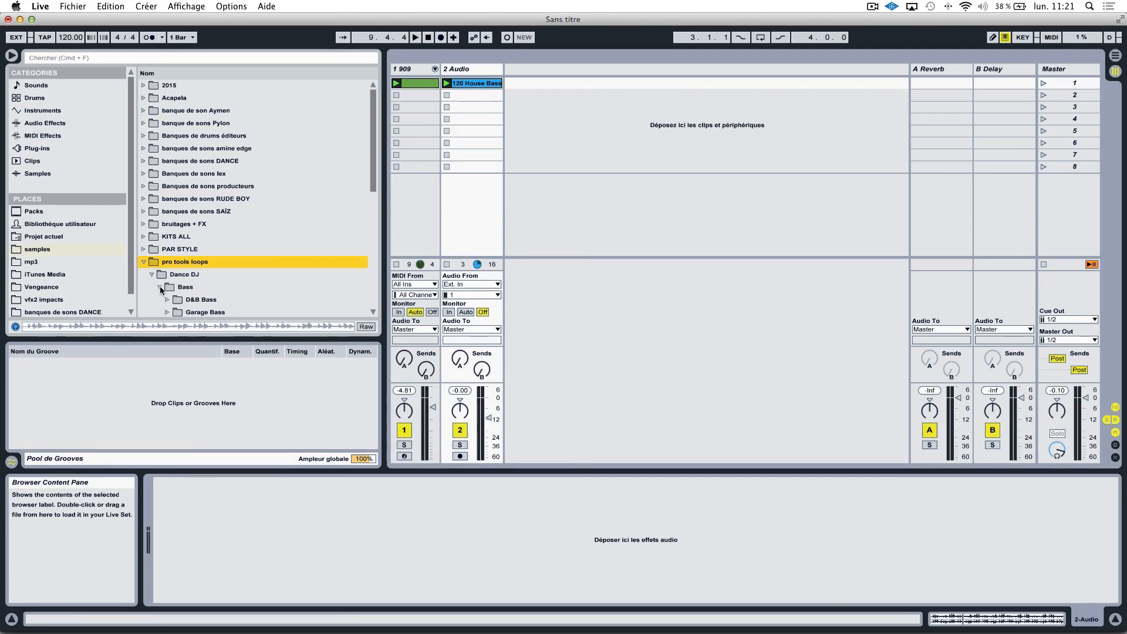
pyautogui.click(160, 288)
pyautogui.scroll(-4, 171, 284)
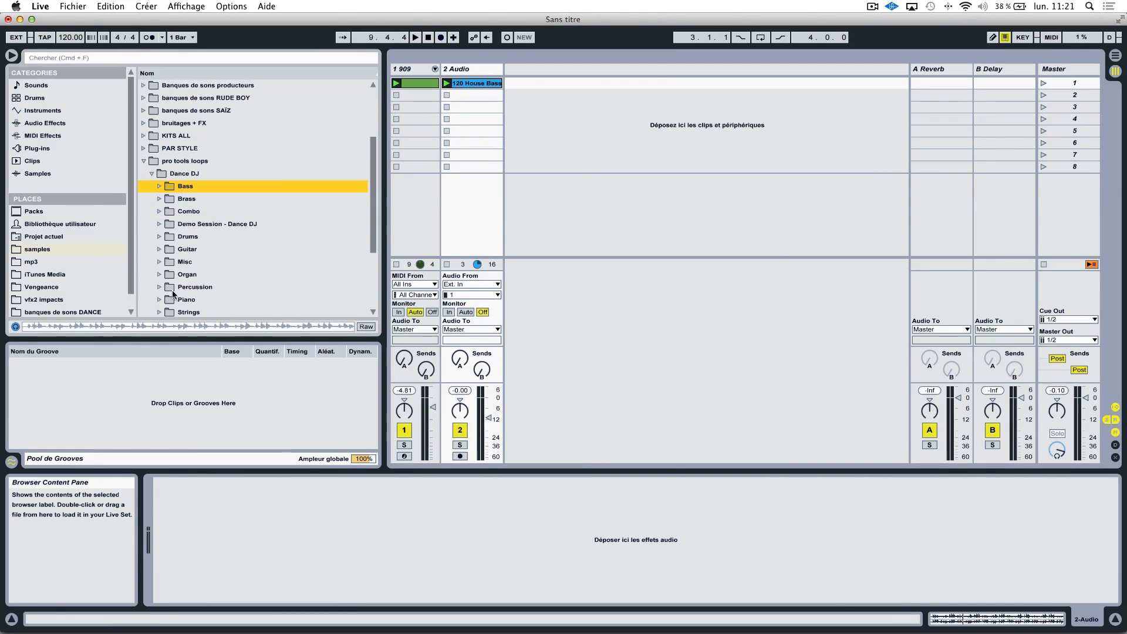
pyautogui.click(163, 298)
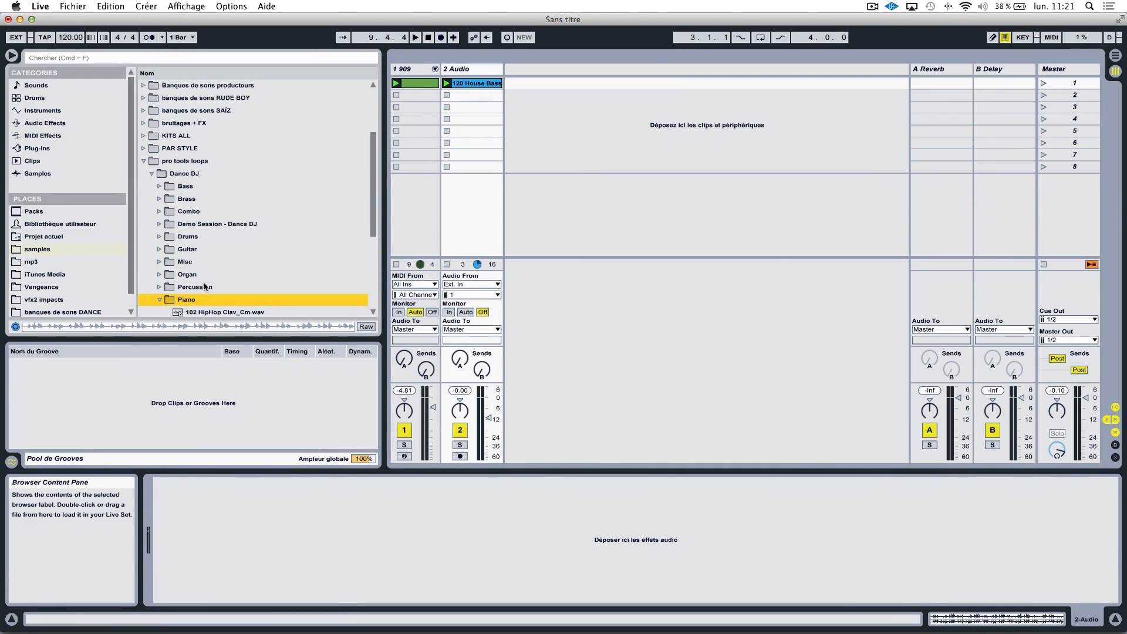
pyautogui.press('Right')
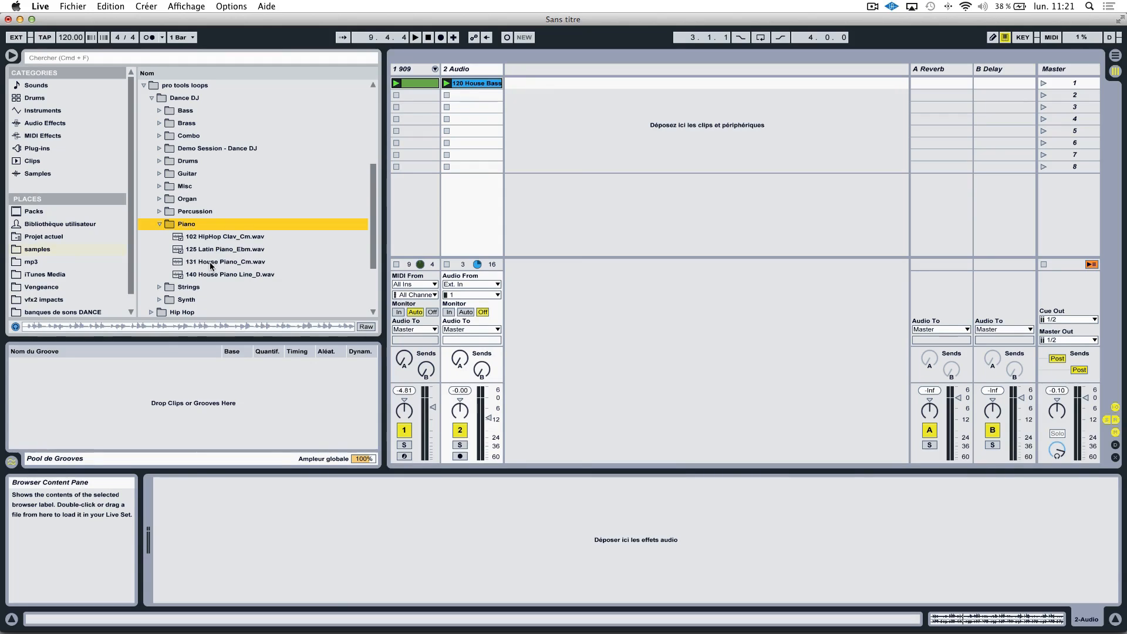
pyautogui.click(159, 223)
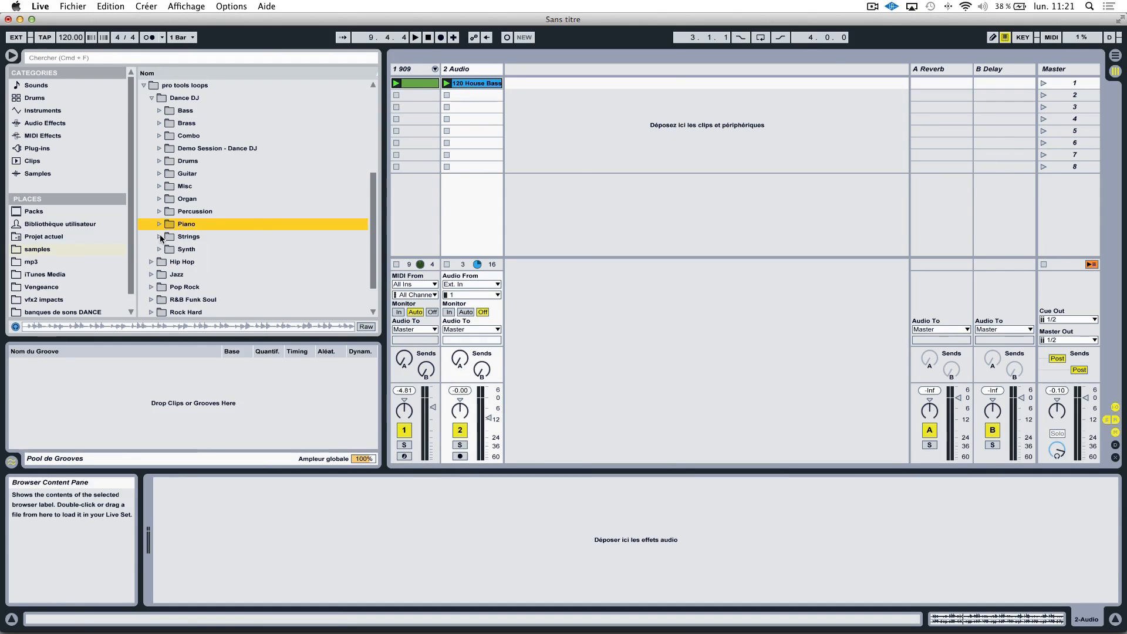
pyautogui.click(159, 236)
pyautogui.scroll(-5, 211, 261)
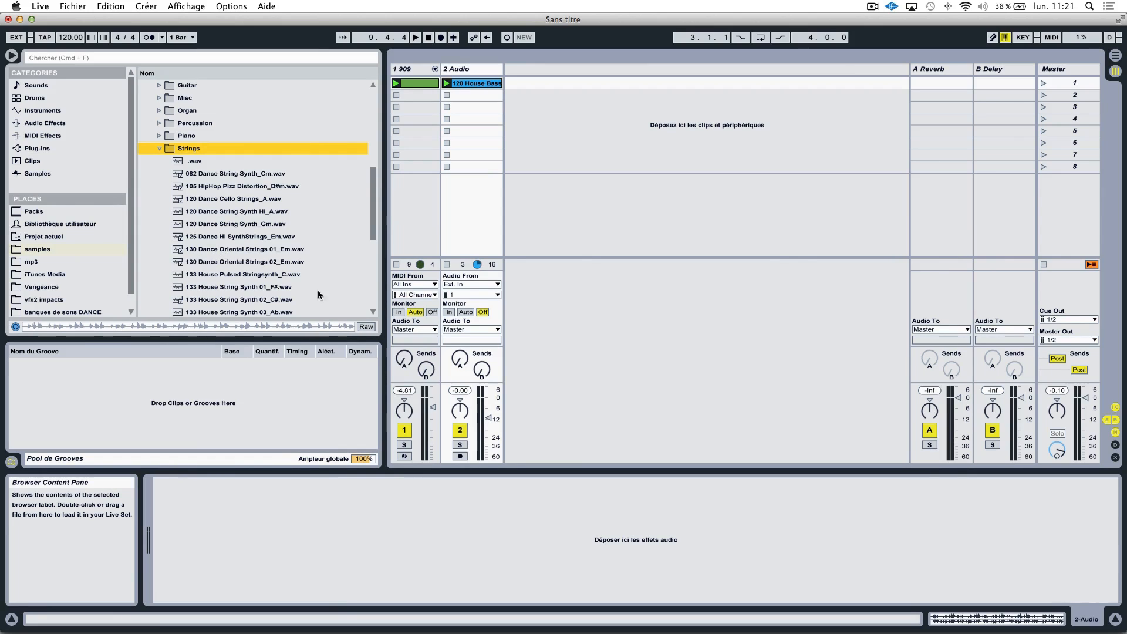
# Compare the English and French note names in the Wikipedia table in Firefox, and switch back to Ableton Live
pyautogui.moveTo(552, 631)
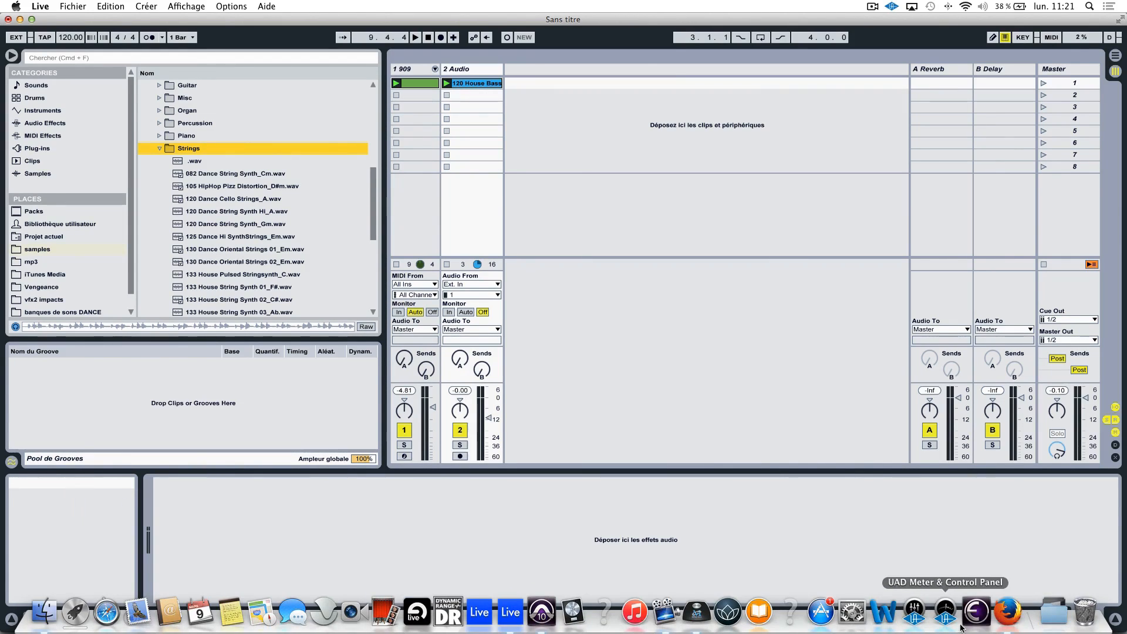
pyautogui.click(1007, 613)
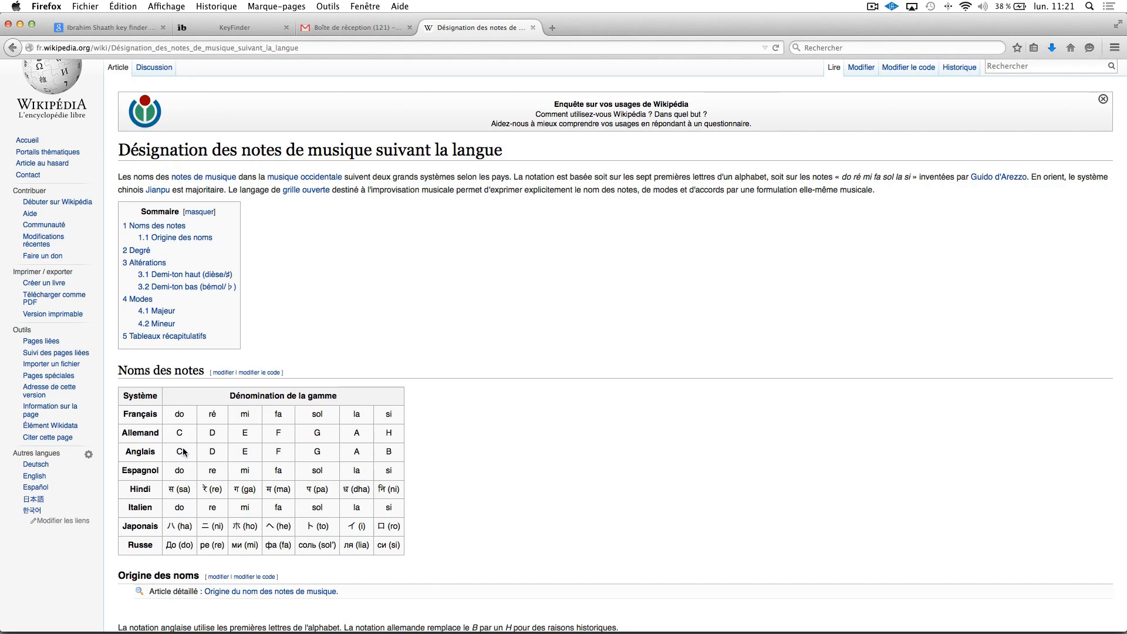
pyautogui.moveTo(890, 617)
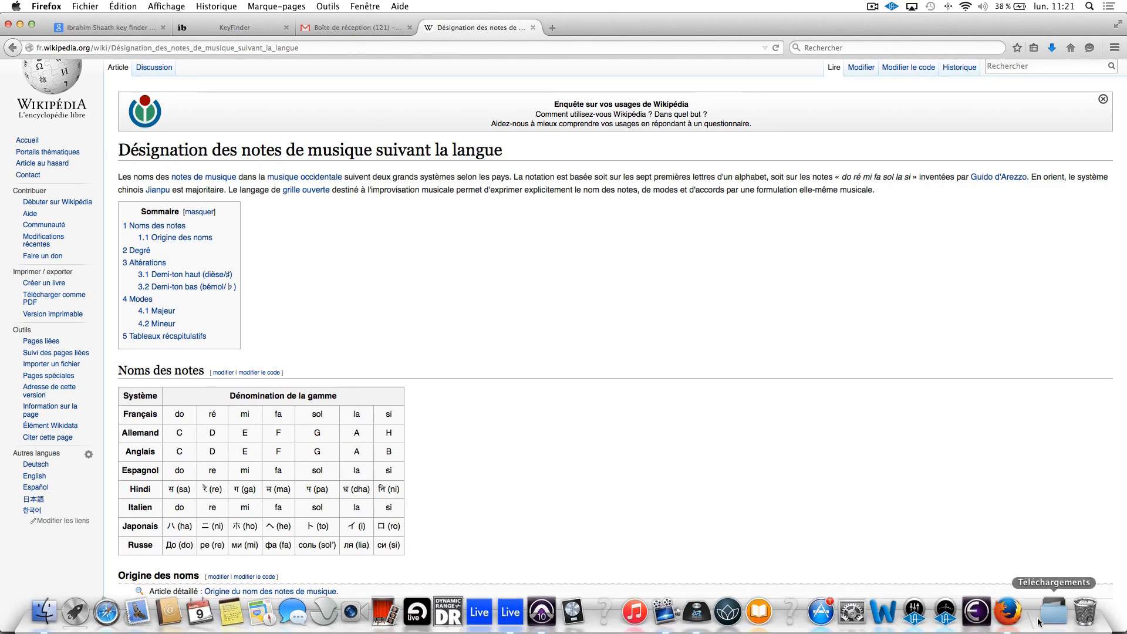
pyautogui.click(510, 612)
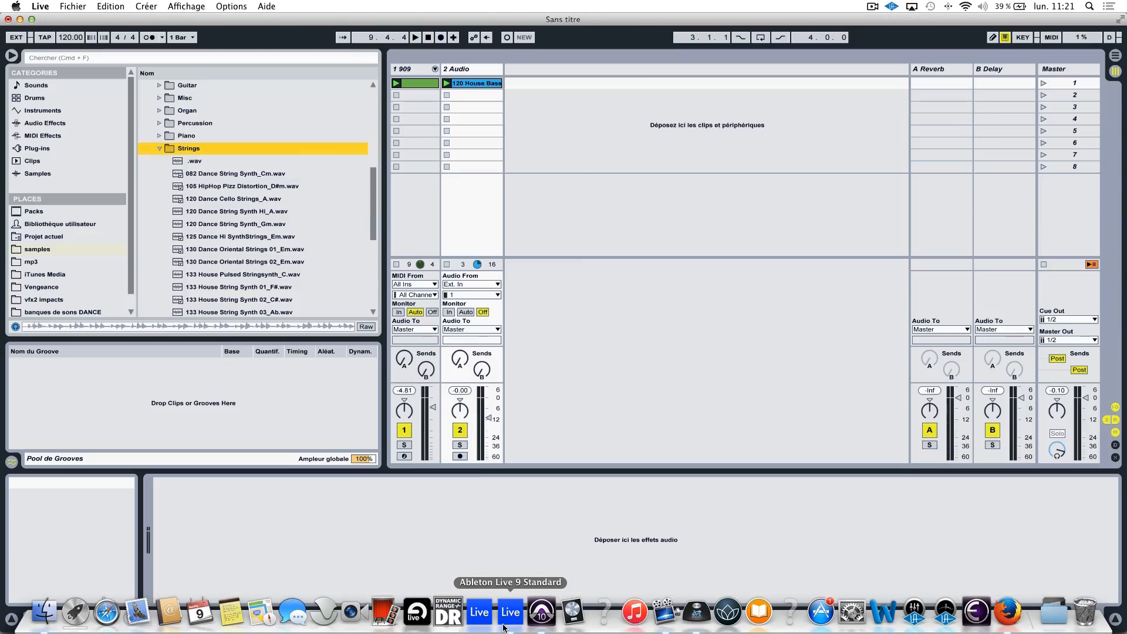
# Preview 133 House Pulsed Stringsynth_C.wav, add it to a new third track's first slot, and launch it
pyautogui.click(239, 276)
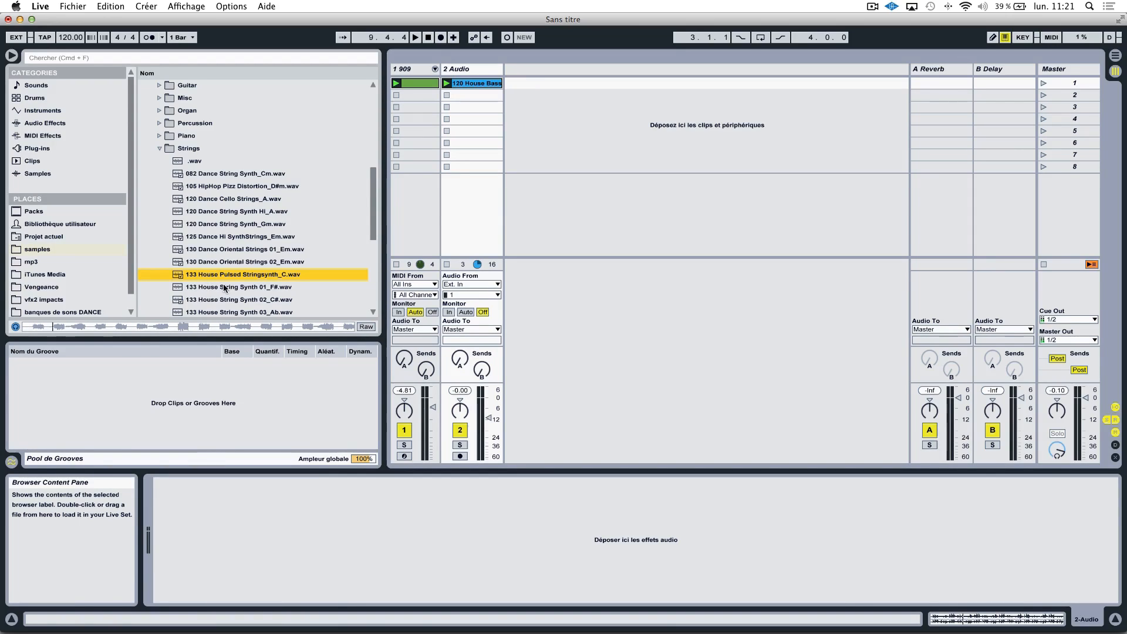
pyautogui.scroll(-2, 220, 279)
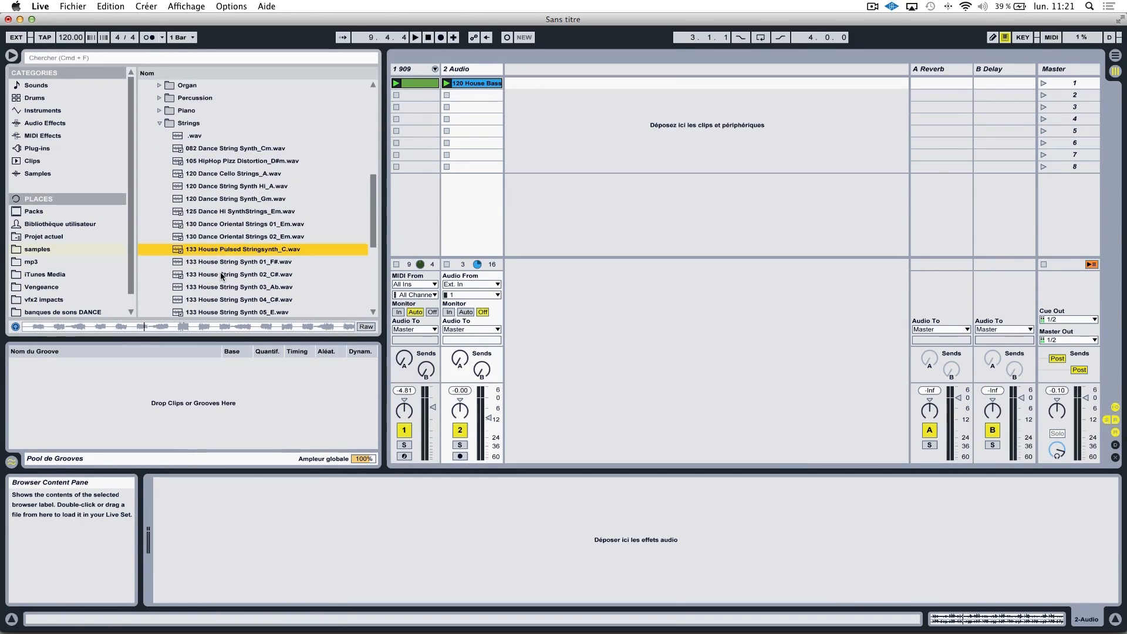
pyautogui.moveTo(221, 256); pyautogui.dragTo(509, 83)
pyautogui.click(509, 83)
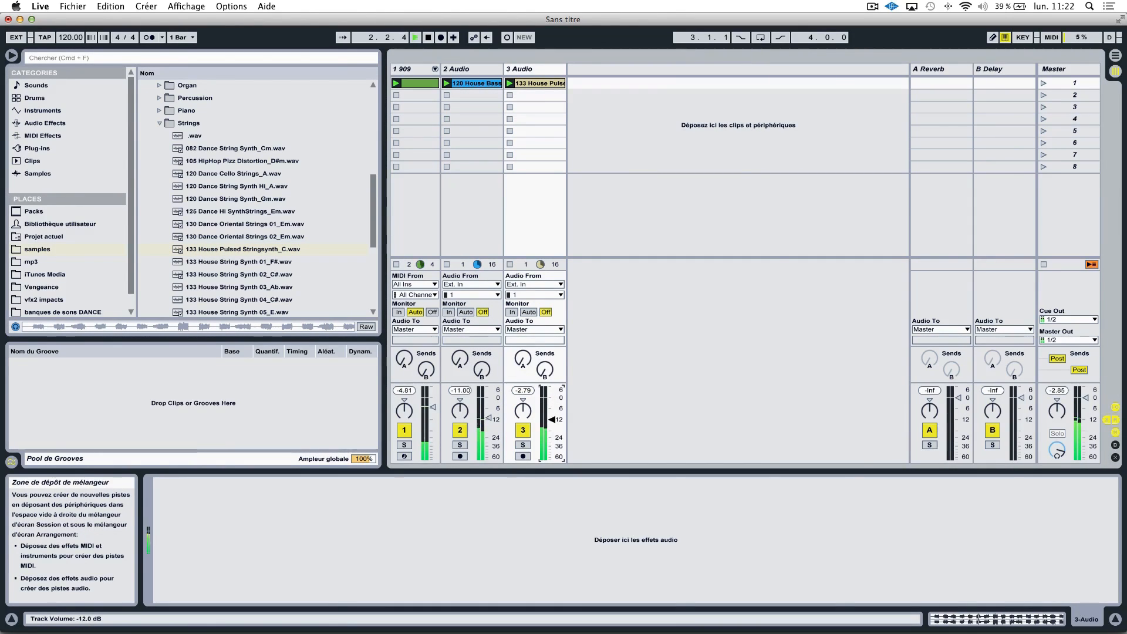
# Lower the string synth track's volume to about -12 dB, replay the drum, bass and string clips together, and stop playback
pyautogui.moveTo(552, 419); pyautogui.dragTo(552, 422)
pyautogui.press('space')
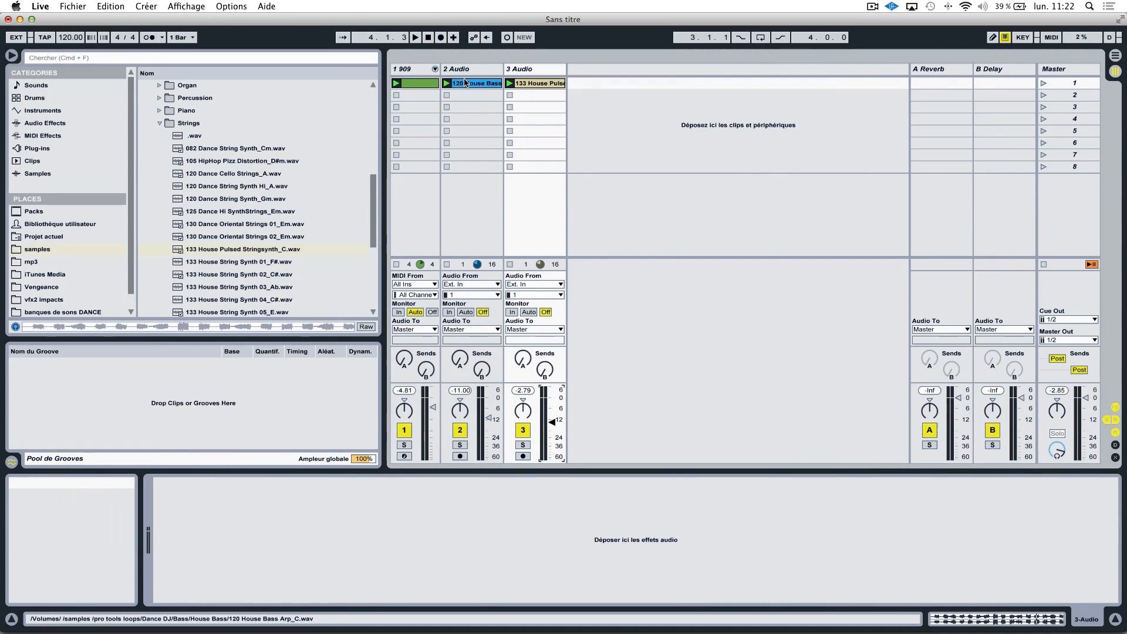
pyautogui.press('space')
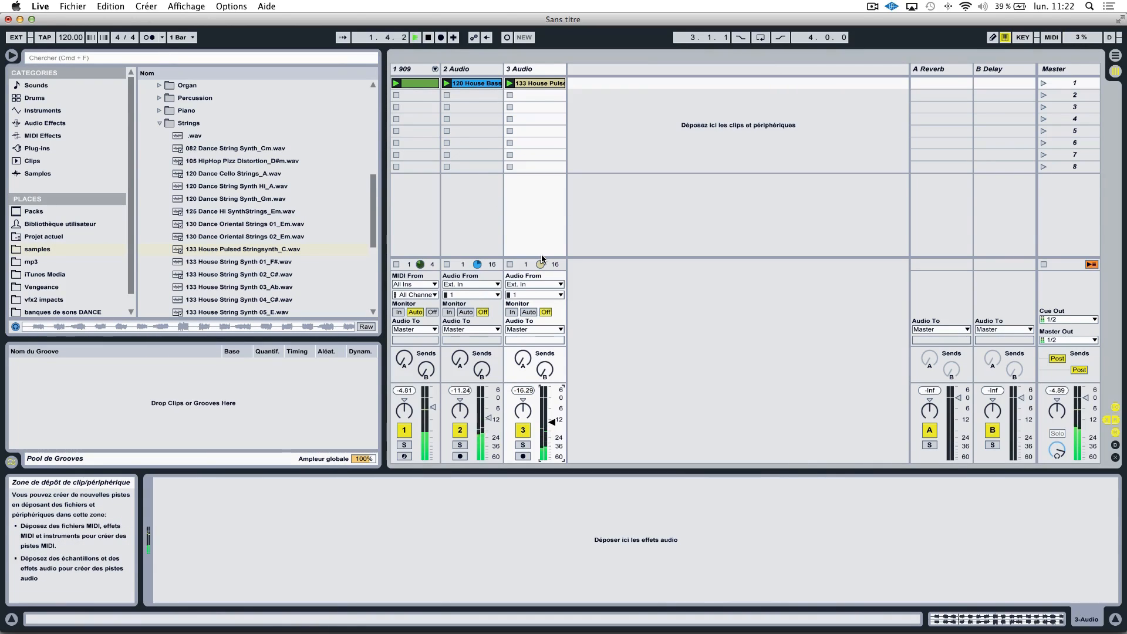
pyautogui.press('space')
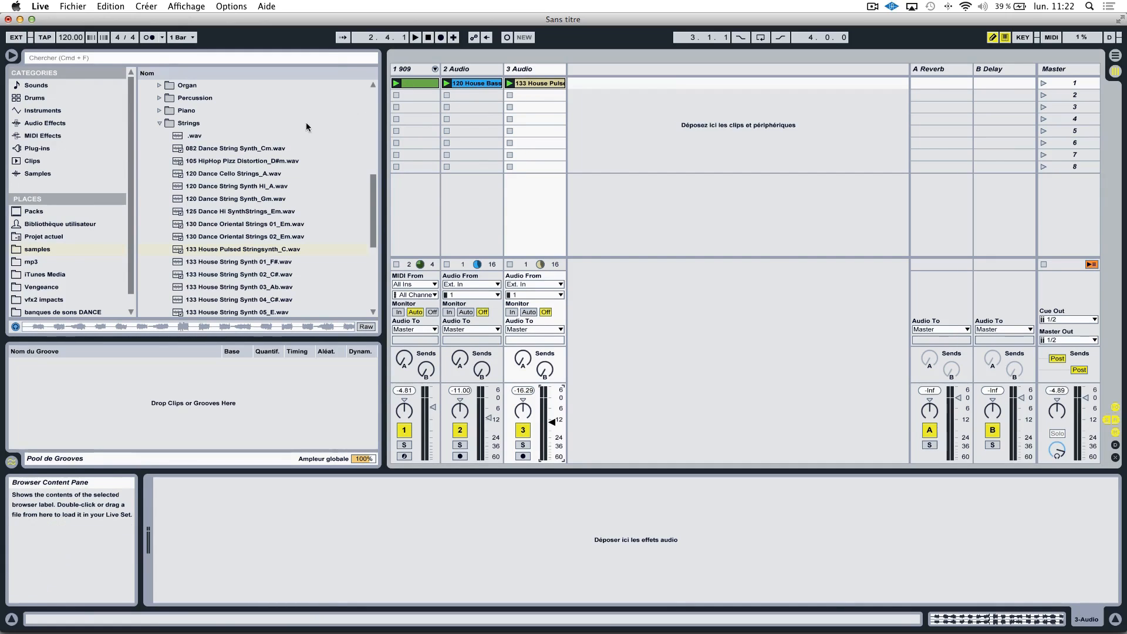
# Collapse the Strings and pro tools loops folders and show the Instruments category
pyautogui.click(159, 124)
pyautogui.scroll(5, 170, 138)
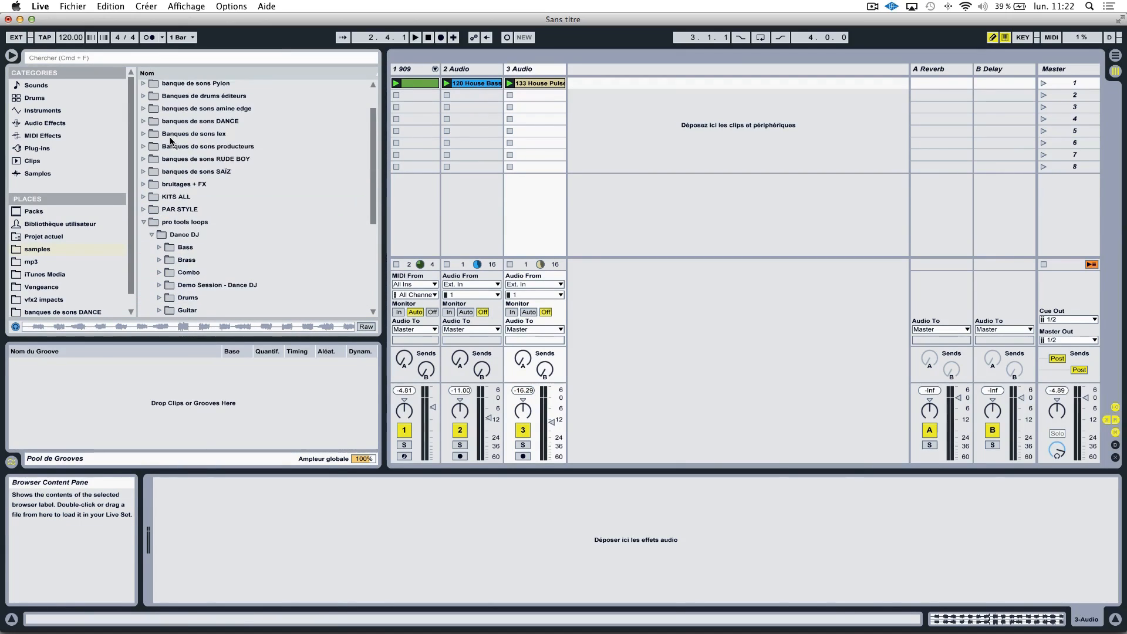
pyautogui.click(143, 222)
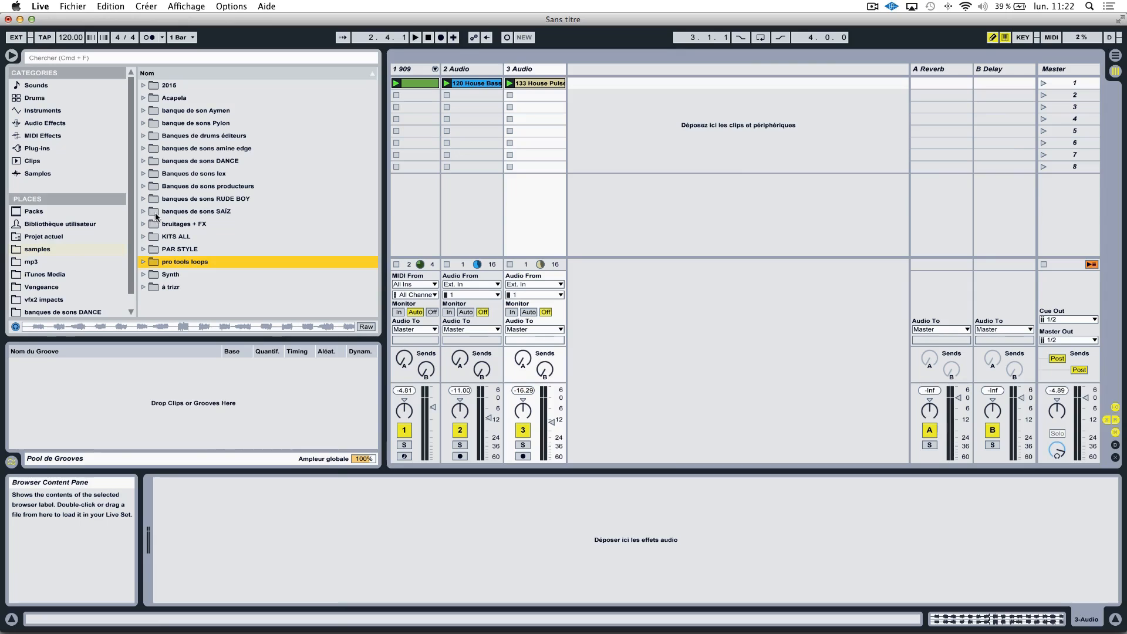
pyautogui.click(47, 136)
pyautogui.click(46, 123)
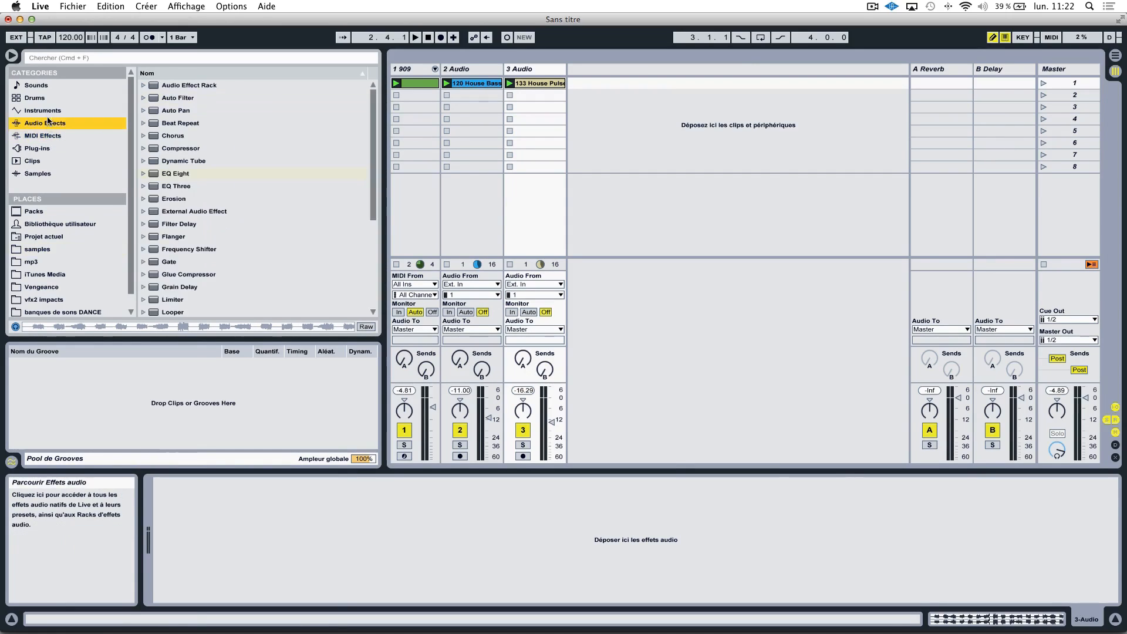
pyautogui.click(50, 113)
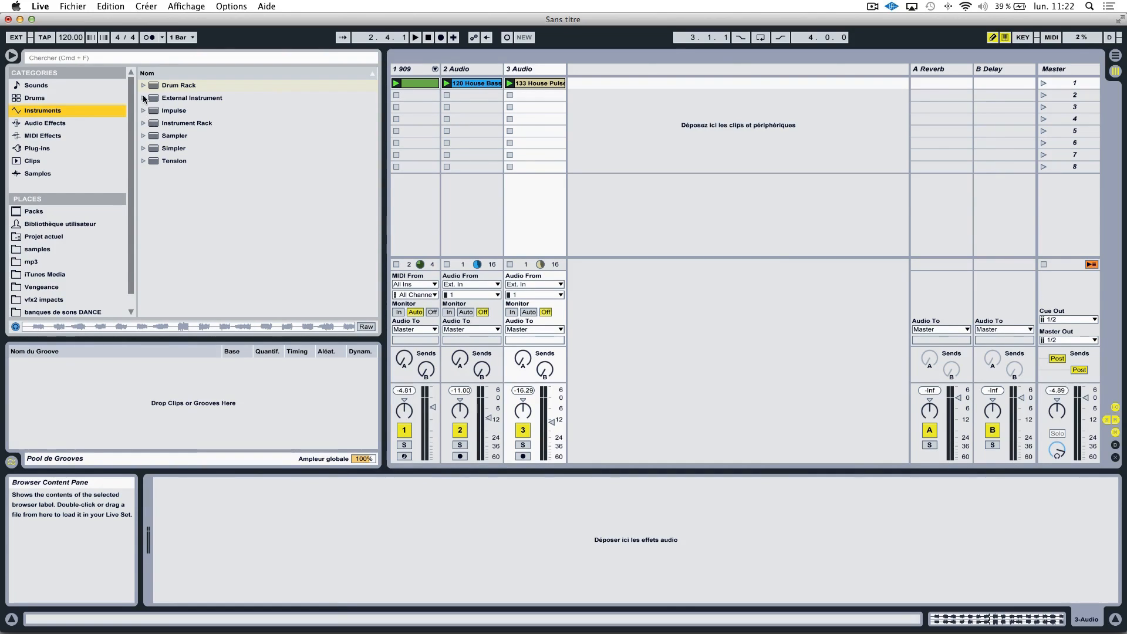
# Load cymbal vengeance.adg from the Drum Rack presets onto a new fourth track and show its pads from C1 to D#2
pyautogui.click(144, 123)
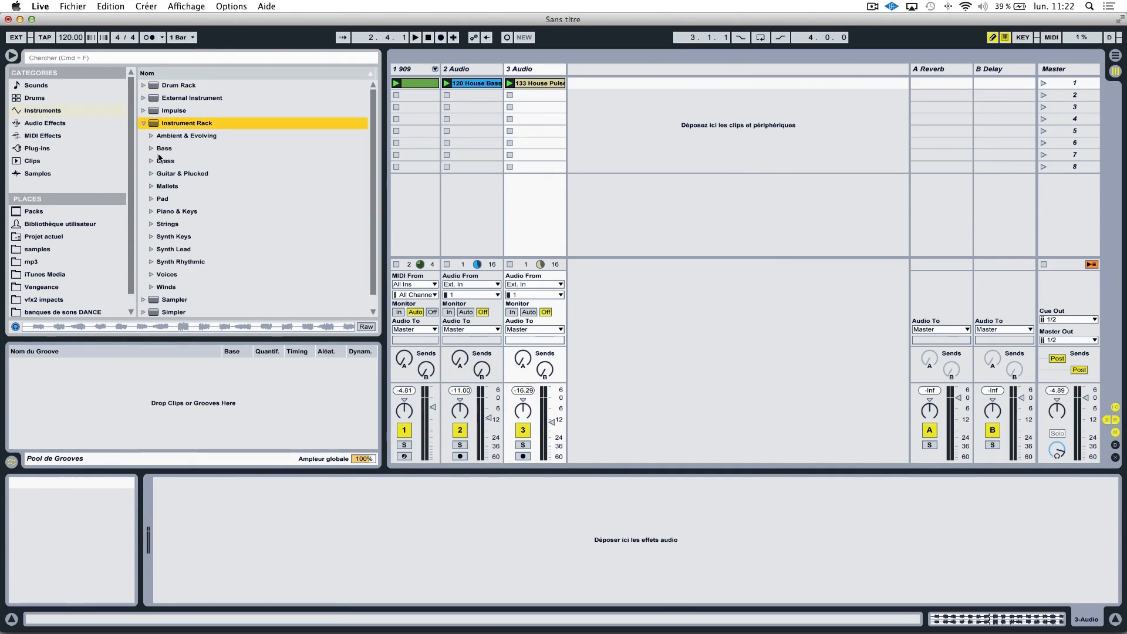
pyautogui.click(144, 124)
pyautogui.click(144, 85)
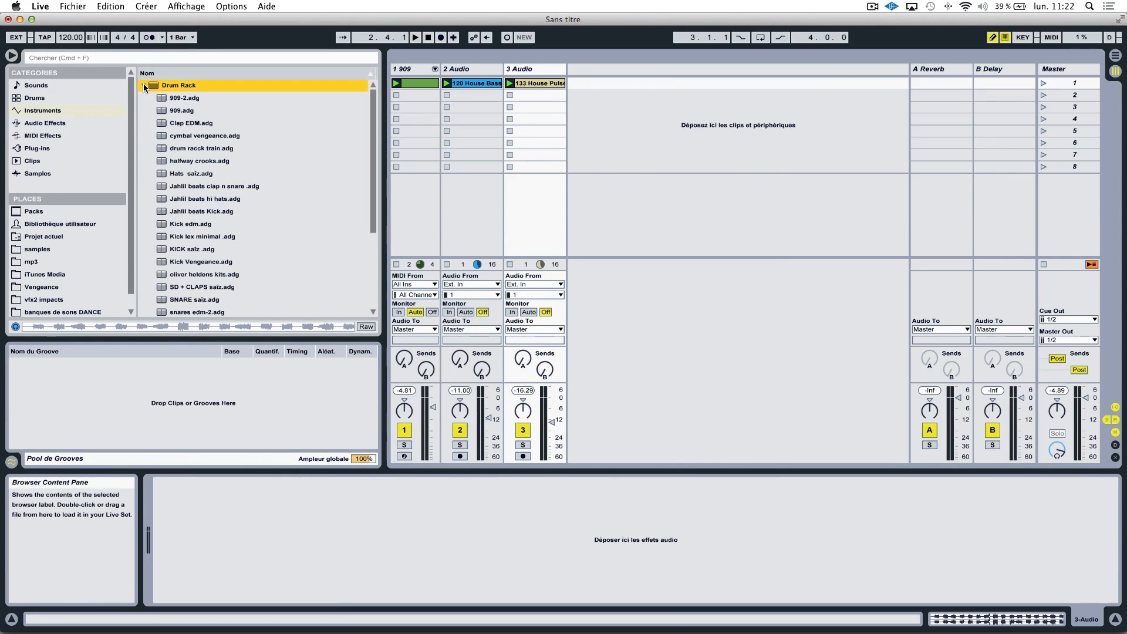
pyautogui.click(183, 262)
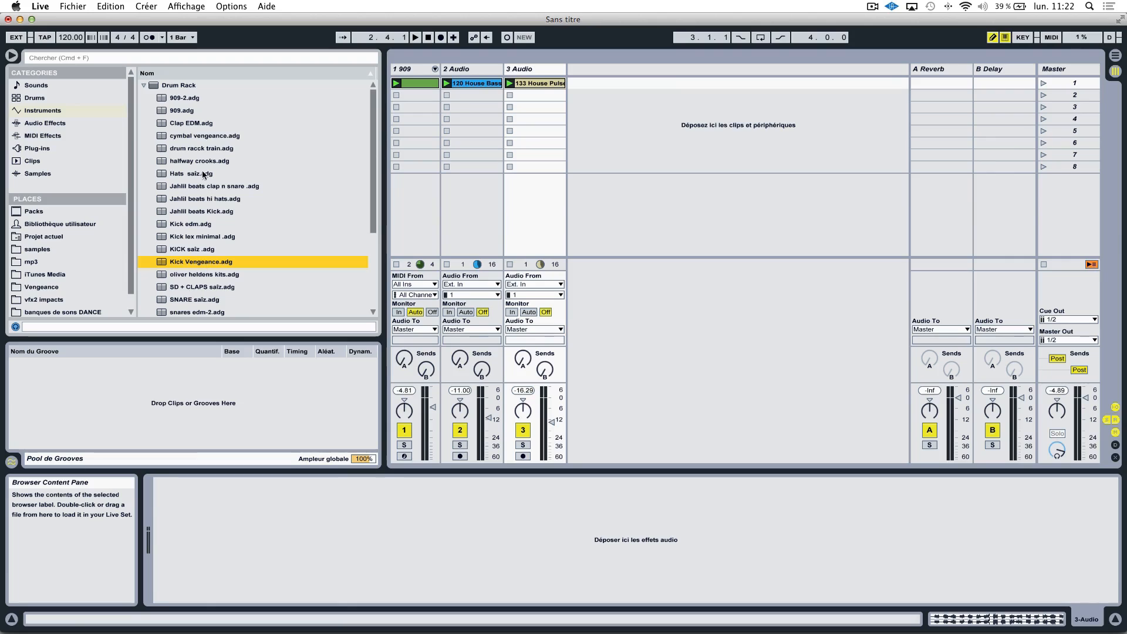
pyautogui.moveTo(206, 135); pyautogui.dragTo(671, 146)
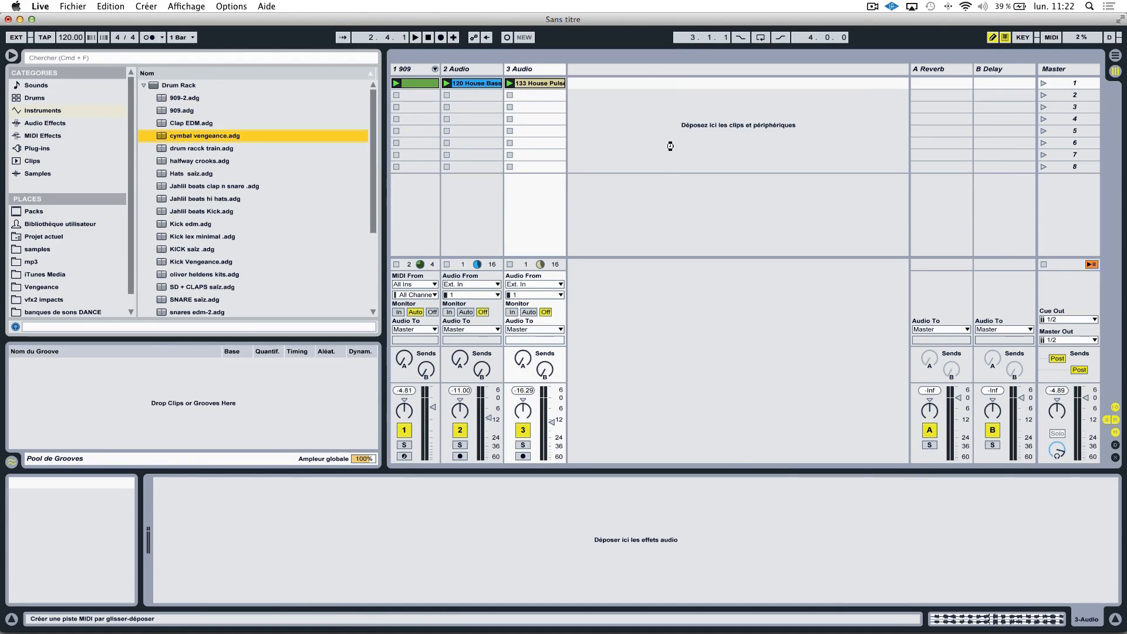
pyautogui.moveTo(673, 148); pyautogui.dragTo(675, 148)
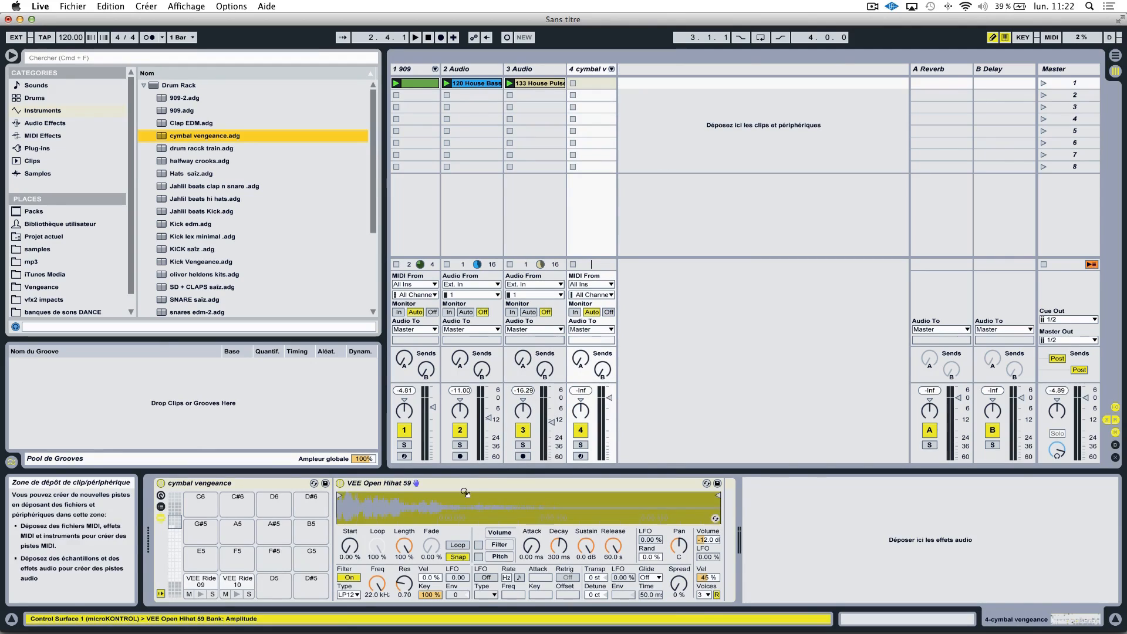
pyautogui.click(173, 549)
pyautogui.moveTo(175, 549)
pyautogui.mouseDown()
pyautogui.moveTo(174, 522)
pyautogui.moveTo(175, 575)
pyautogui.moveTo(174, 562)
pyautogui.mouseUp()
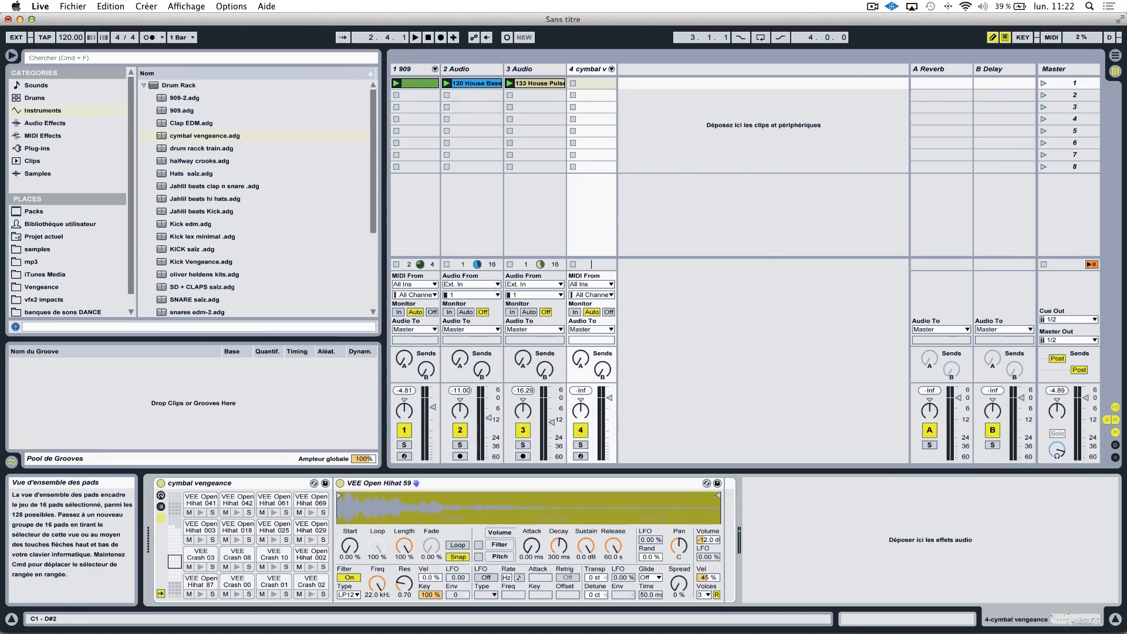
# Look through the remaining Drum Rack presets, such as oliver heldens kits.adg and Clap EDM.adg, and collapse the Drum Rack folder
pyautogui.click(206, 275)
pyautogui.scroll(-4, 247, 294)
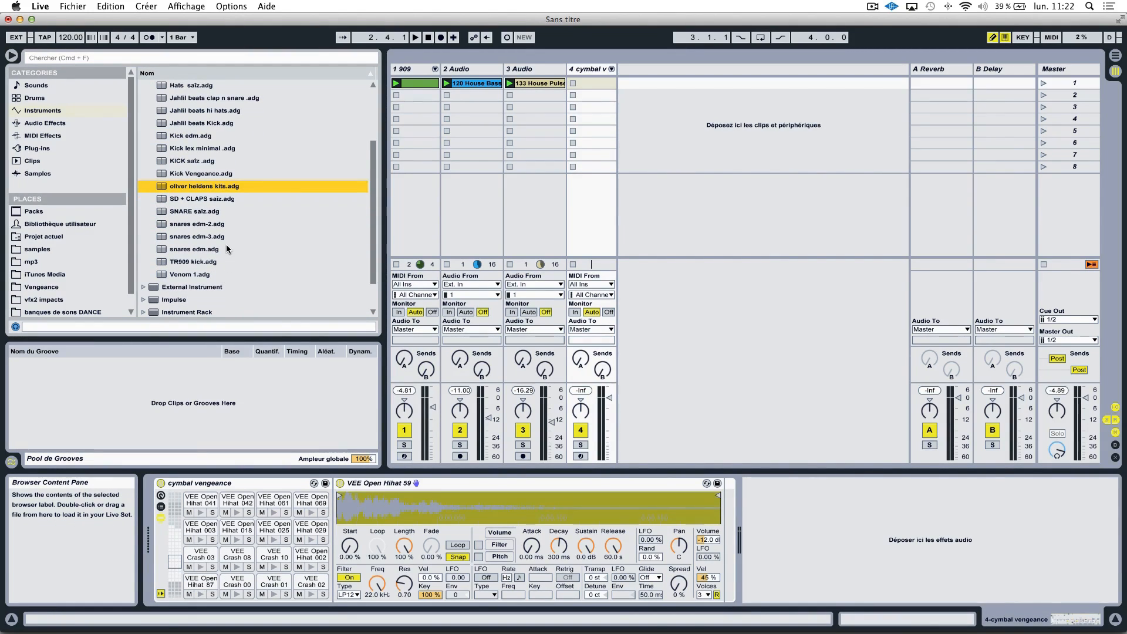
pyautogui.scroll(2, 203, 250)
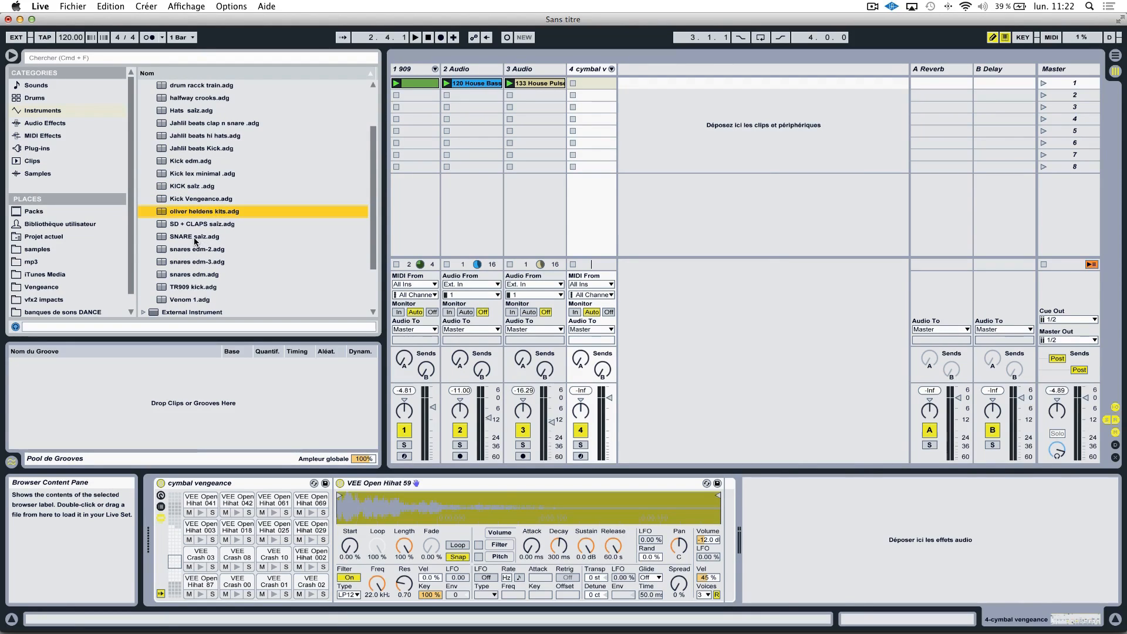
pyautogui.scroll(4, 195, 241)
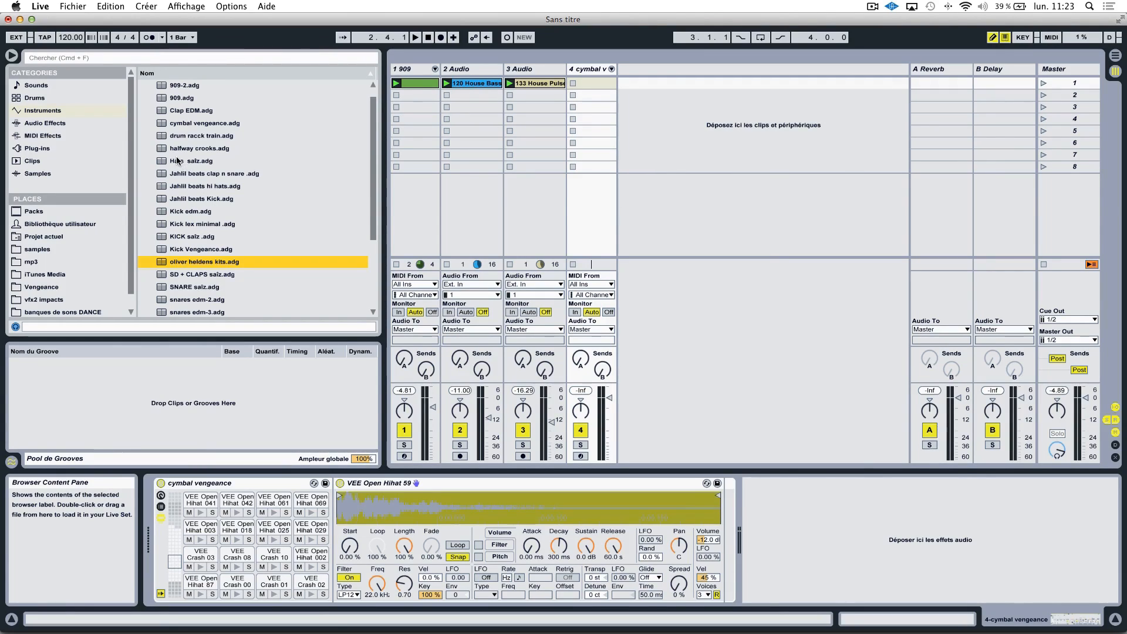
pyautogui.scroll(1, 177, 160)
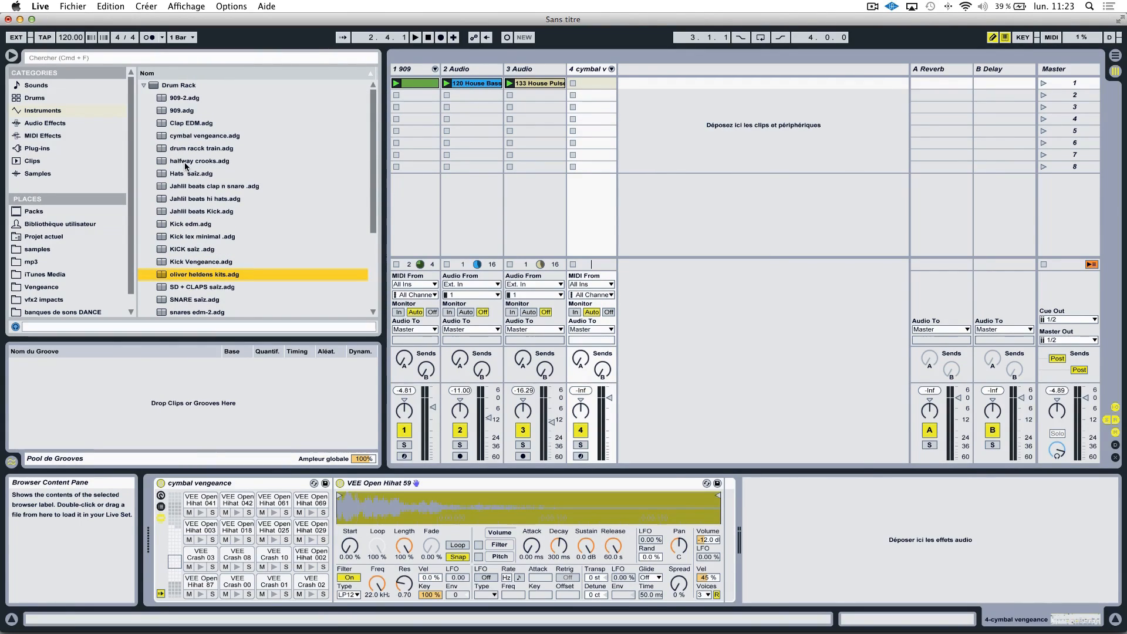
pyautogui.click(175, 123)
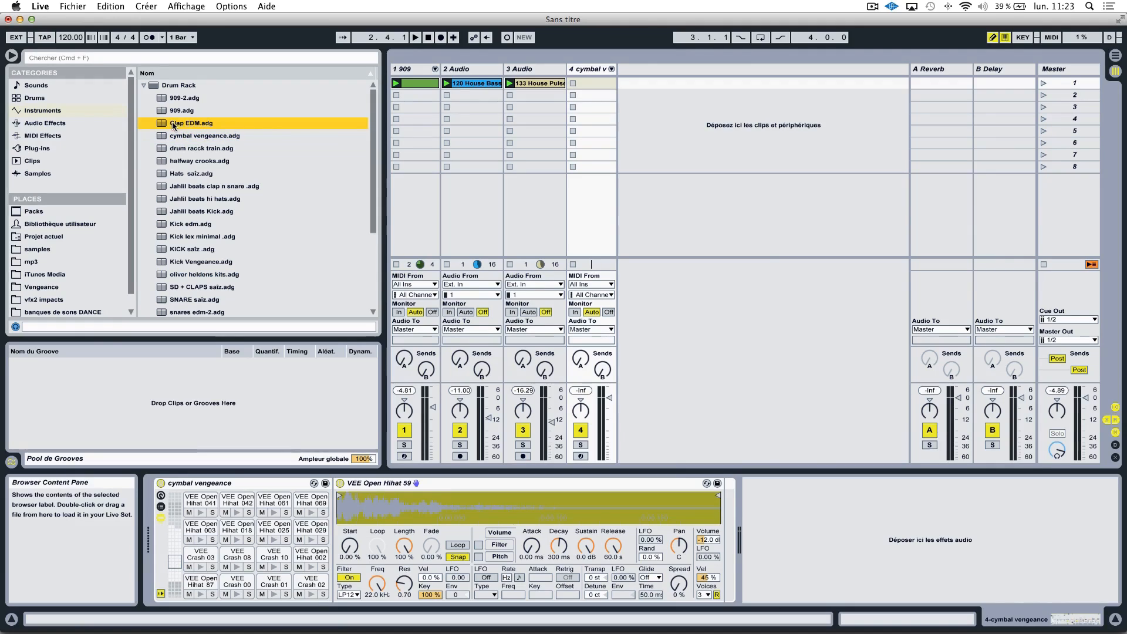
pyautogui.click(144, 85)
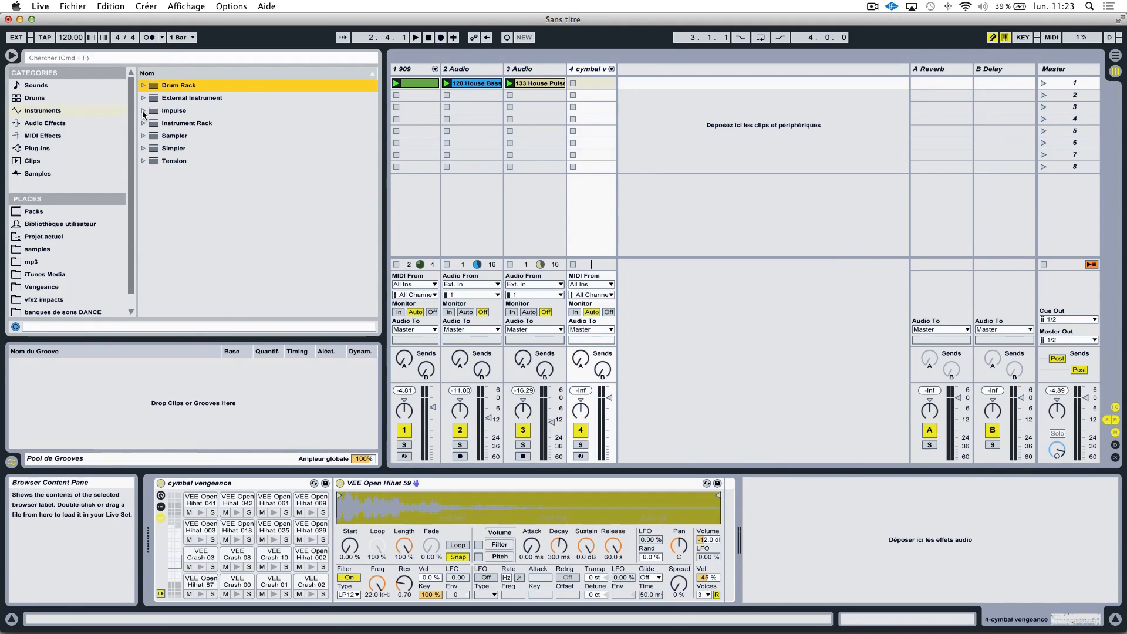
# Add an Impulse instrument on a new MIDI track and delete the cymbal vengeance track
pyautogui.click(165, 112)
pyautogui.moveTo(165, 111); pyautogui.dragTo(653, 129)
pyautogui.click(599, 70)
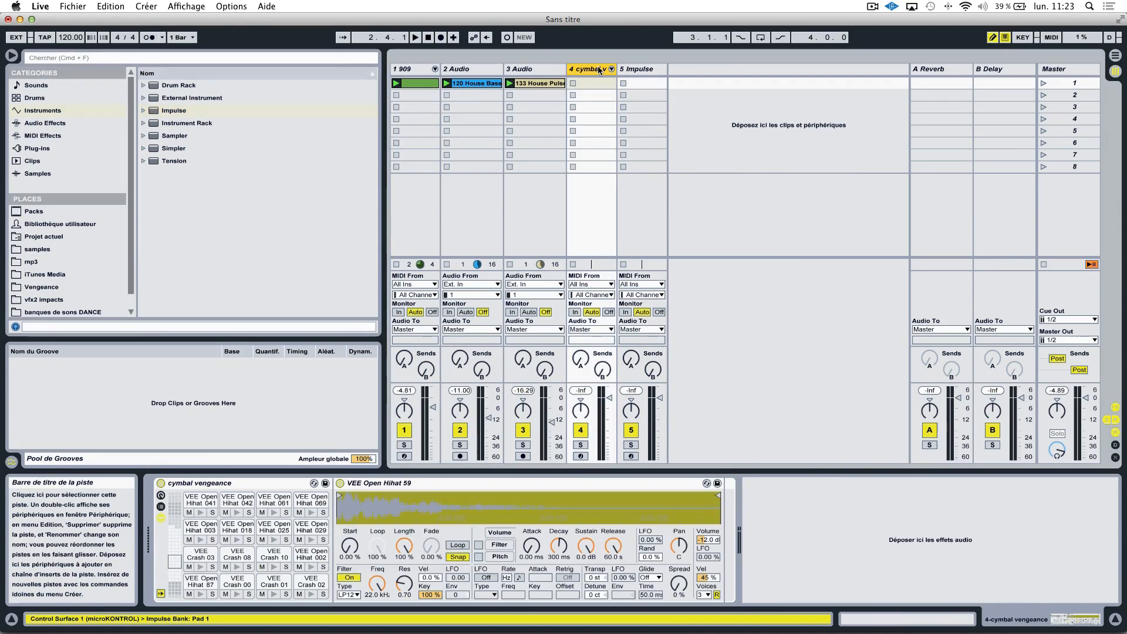
pyautogui.press('Delete')
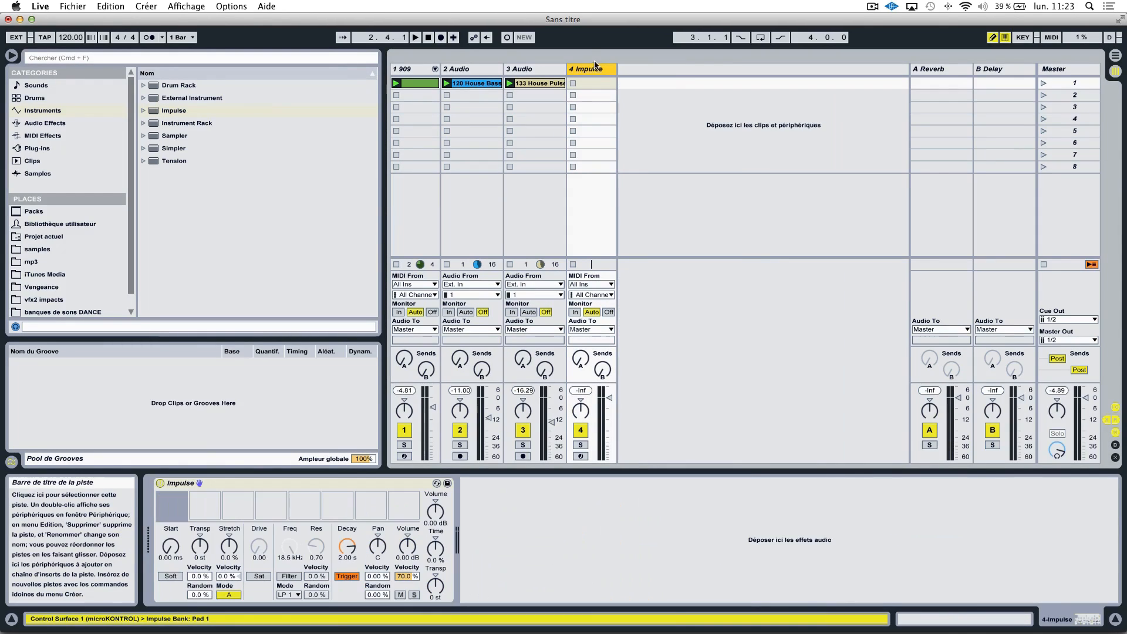
# Open the VES1 Percussion folder under samples, banque de sons Pylon, Vengeance, Vengeance Electroshock Vol.1
pyautogui.moveTo(557, 631)
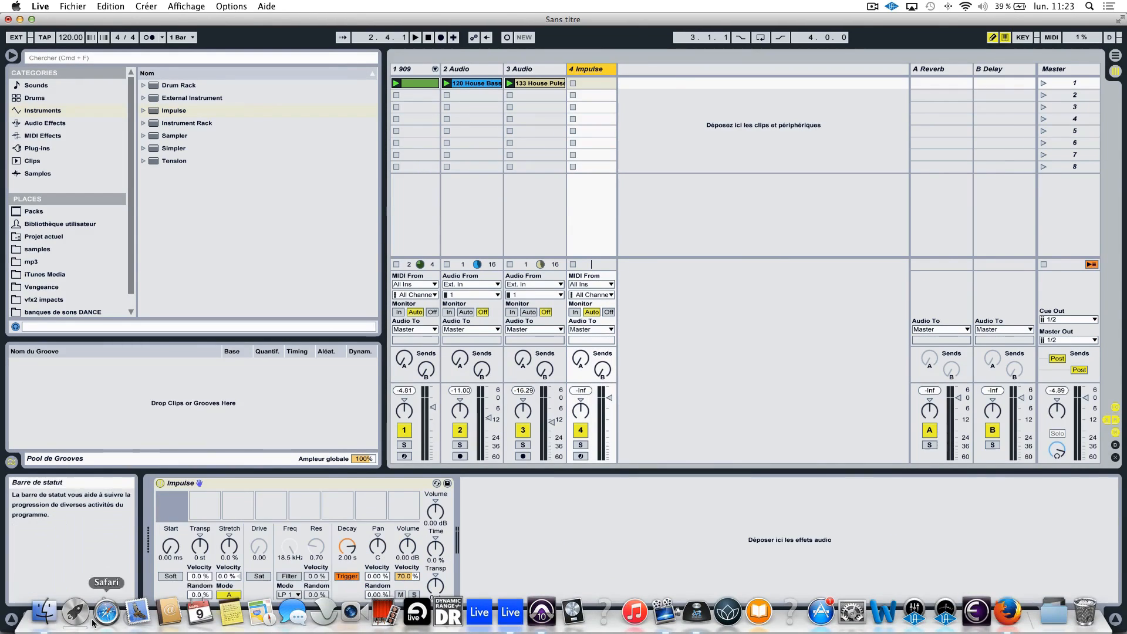
pyautogui.click(49, 249)
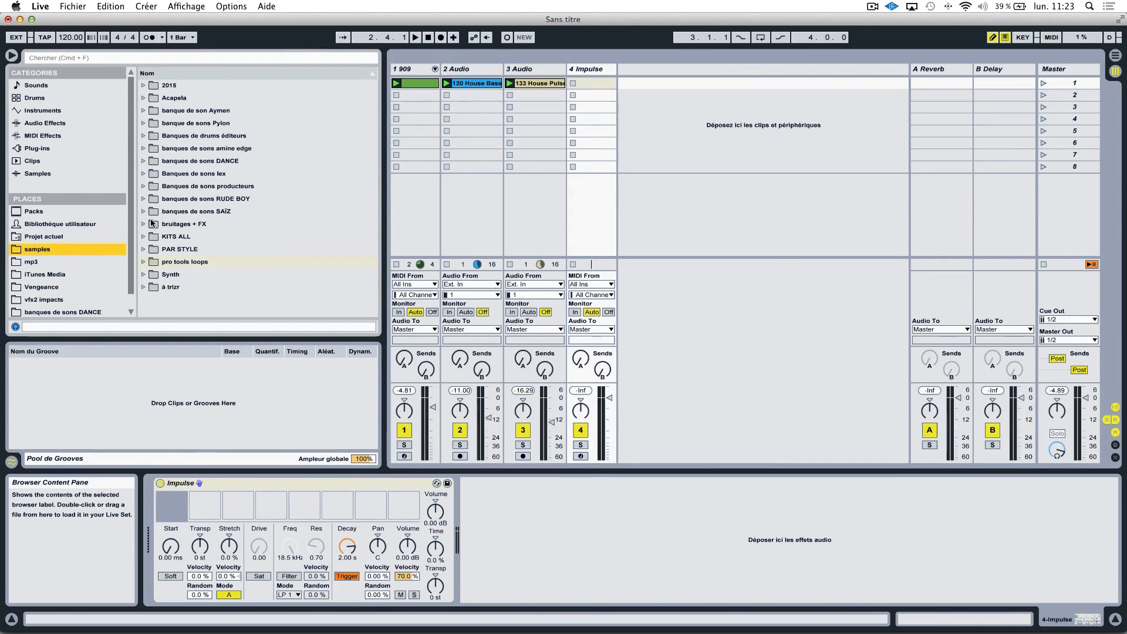
pyautogui.click(143, 123)
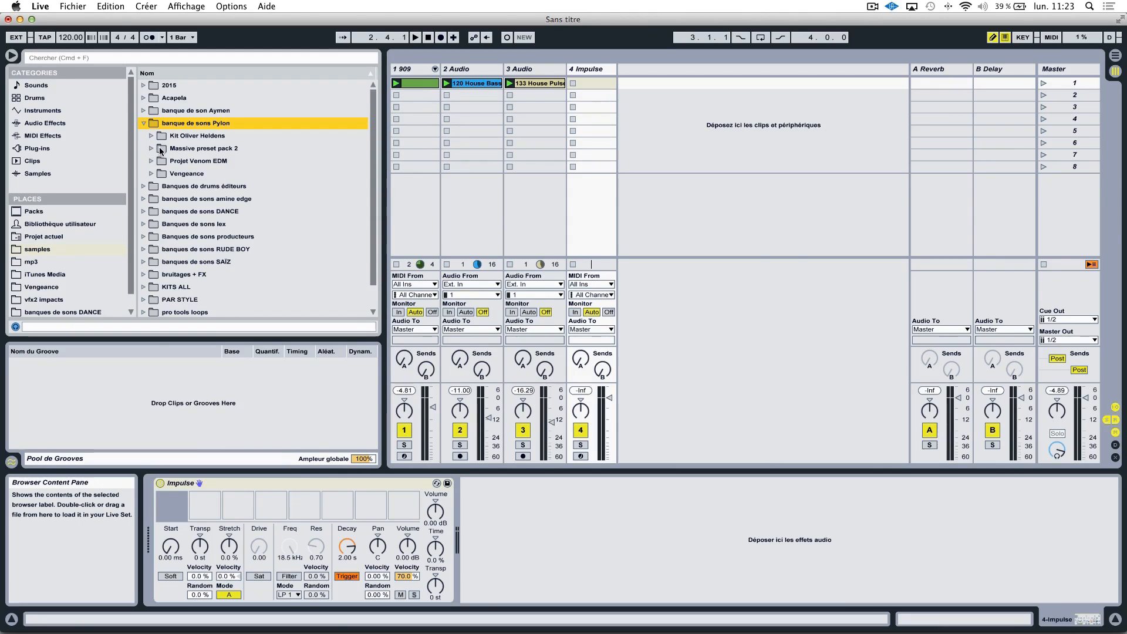
pyautogui.click(151, 173)
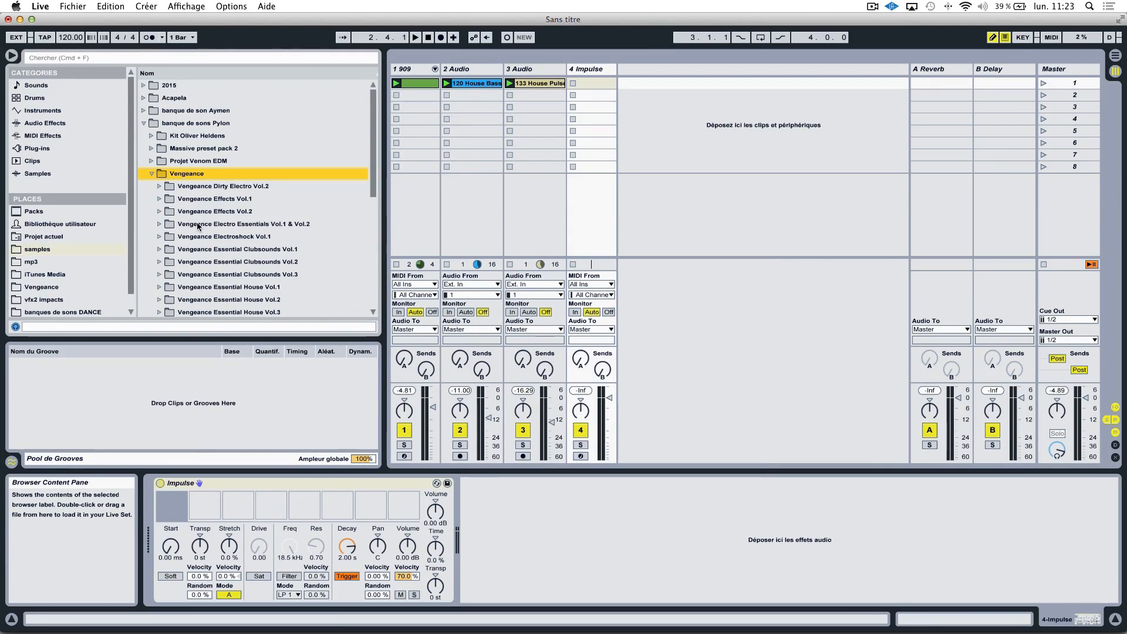
pyautogui.click(159, 236)
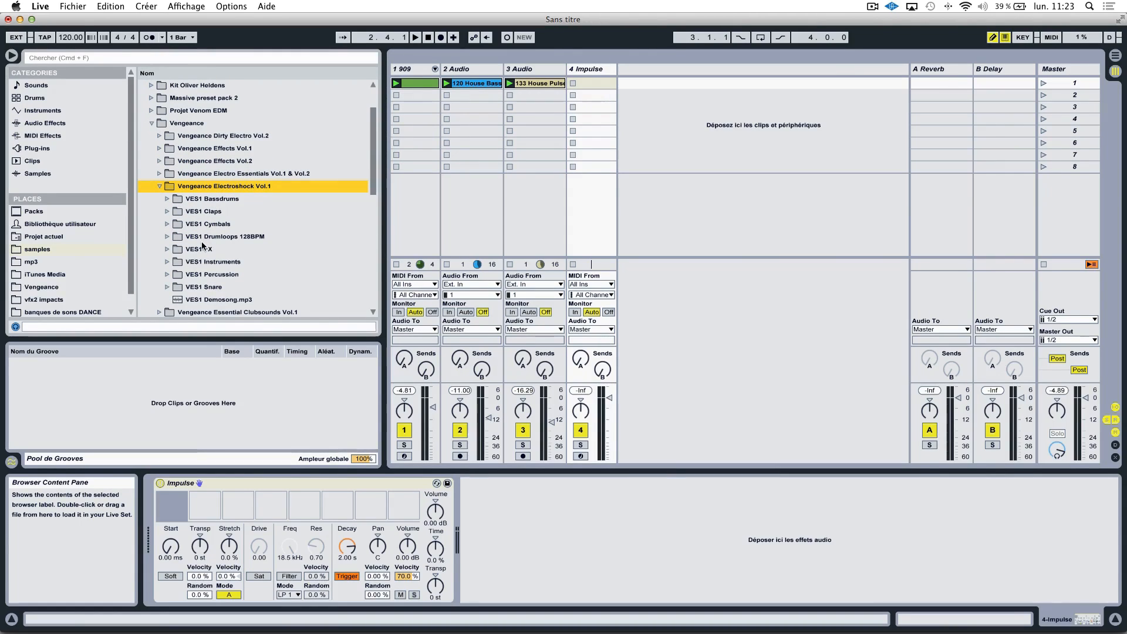
pyautogui.click(166, 274)
# Preview the percussion samples and load VES1 Percussion 001.wav and 005.wav into Impulse's first and second slots
pyautogui.click(218, 286)
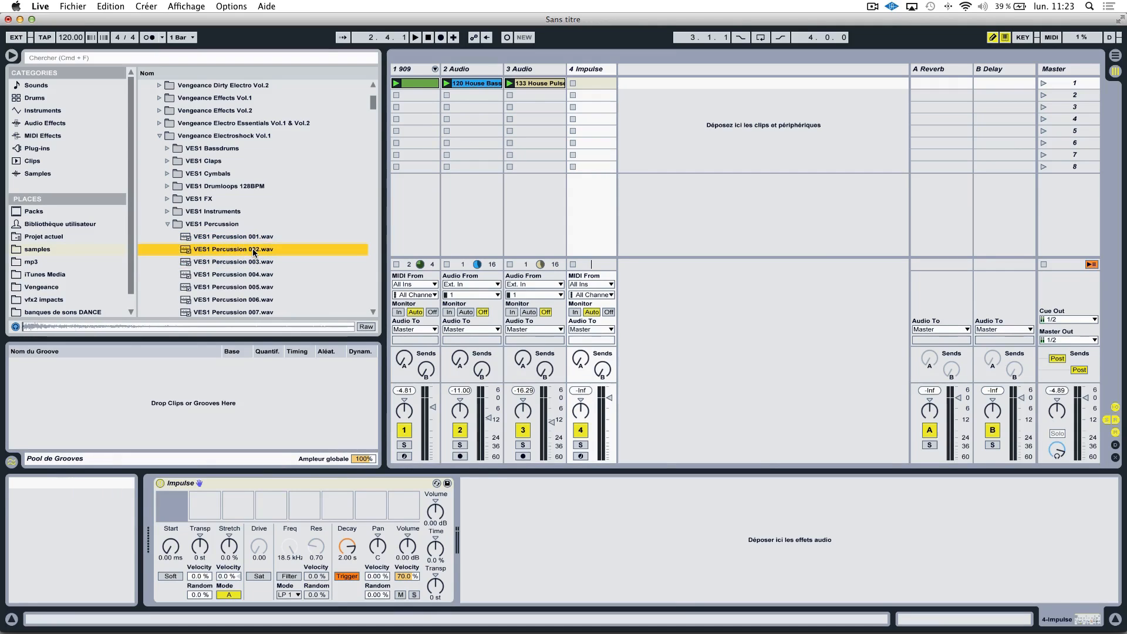
pyautogui.moveTo(240, 257); pyautogui.dragTo(171, 502)
pyautogui.click(275, 288)
pyautogui.press('Up')
pyautogui.press('Down')
pyautogui.press('Down')
pyautogui.press('Down')
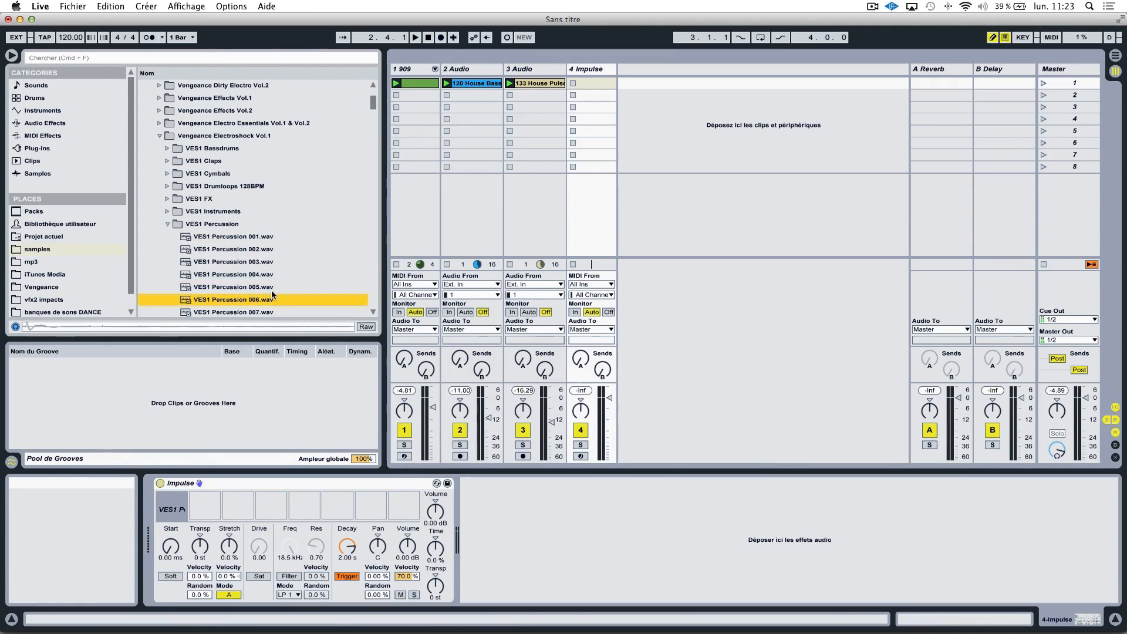
pyautogui.press('Up')
pyautogui.press('Up')
pyautogui.moveTo(259, 288); pyautogui.dragTo(203, 507)
# Preview further percussion samples and load VES1 Percussion 012.wav into Impulse's third slot
pyautogui.click(253, 299)
pyautogui.press('Down')
pyautogui.press('Down')
pyautogui.press('Down')
pyautogui.press('Down')
pyautogui.press('Down')
pyautogui.press('Down')
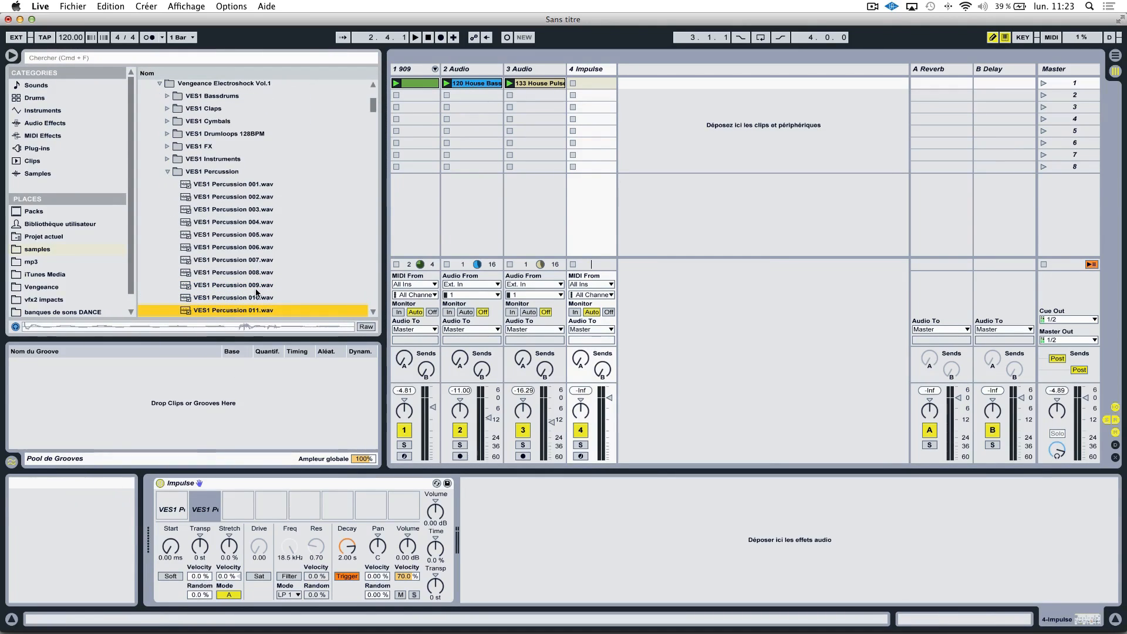
pyautogui.press('Up')
pyautogui.press('Down')
pyautogui.press('Down')
pyautogui.press('Up')
pyautogui.moveTo(254, 302); pyautogui.dragTo(247, 387)
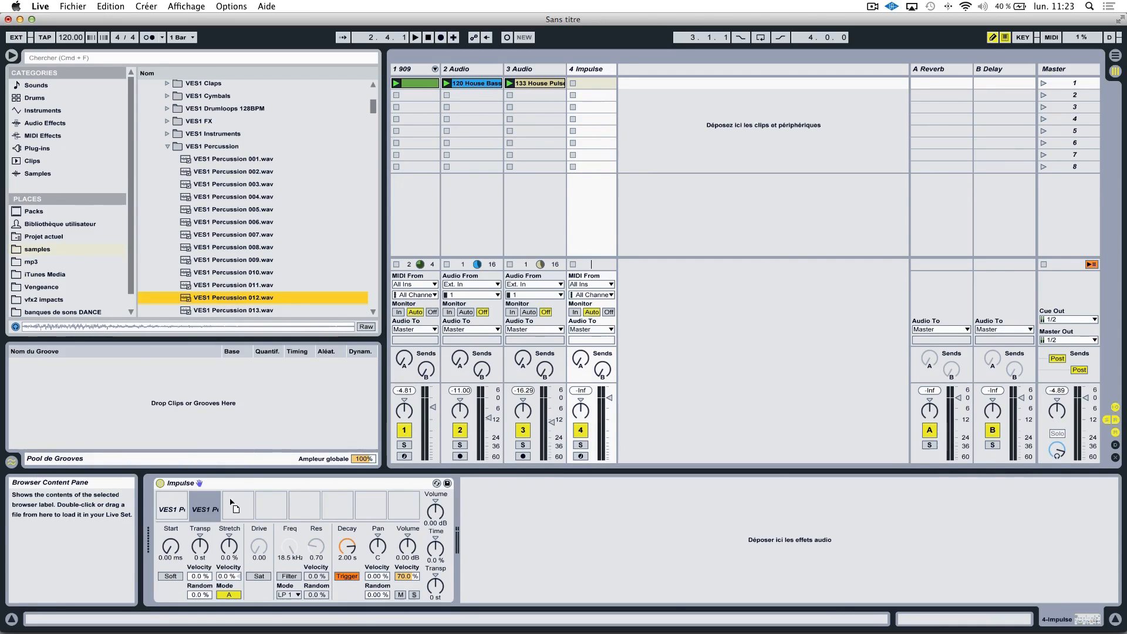
pyautogui.moveTo(234, 506); pyautogui.dragTo(235, 508)
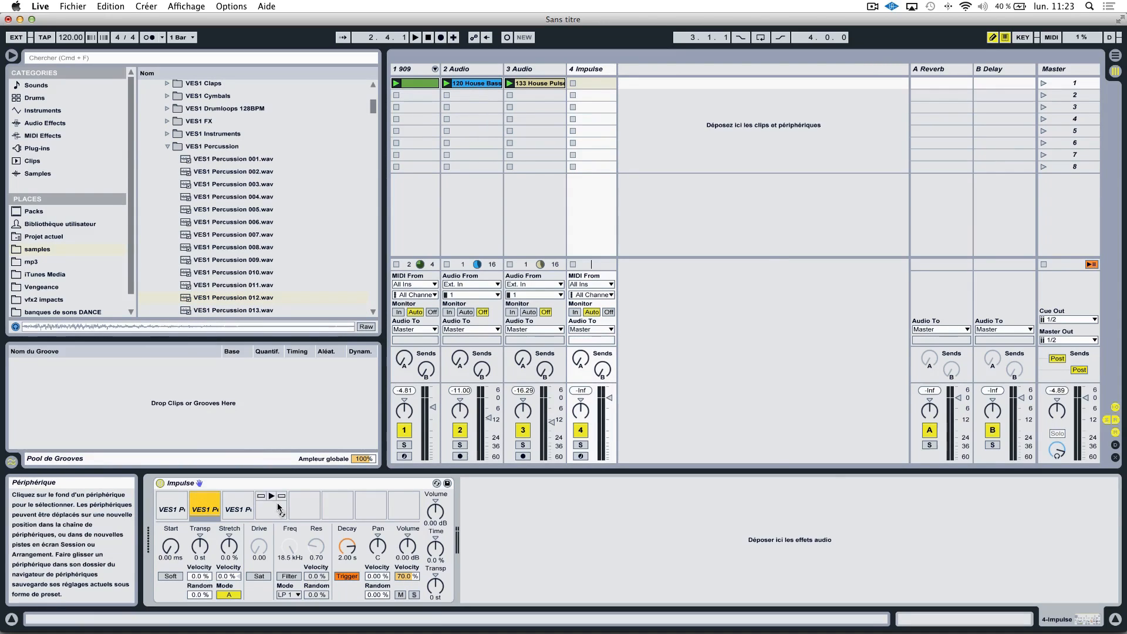
# Preview samples around VES1 Percussion 036.wav and load VES1 Percussion 035.wav into Impulse's fourth slot
pyautogui.click(260, 310)
pyautogui.scroll(-10, 259, 306)
pyautogui.click(253, 272)
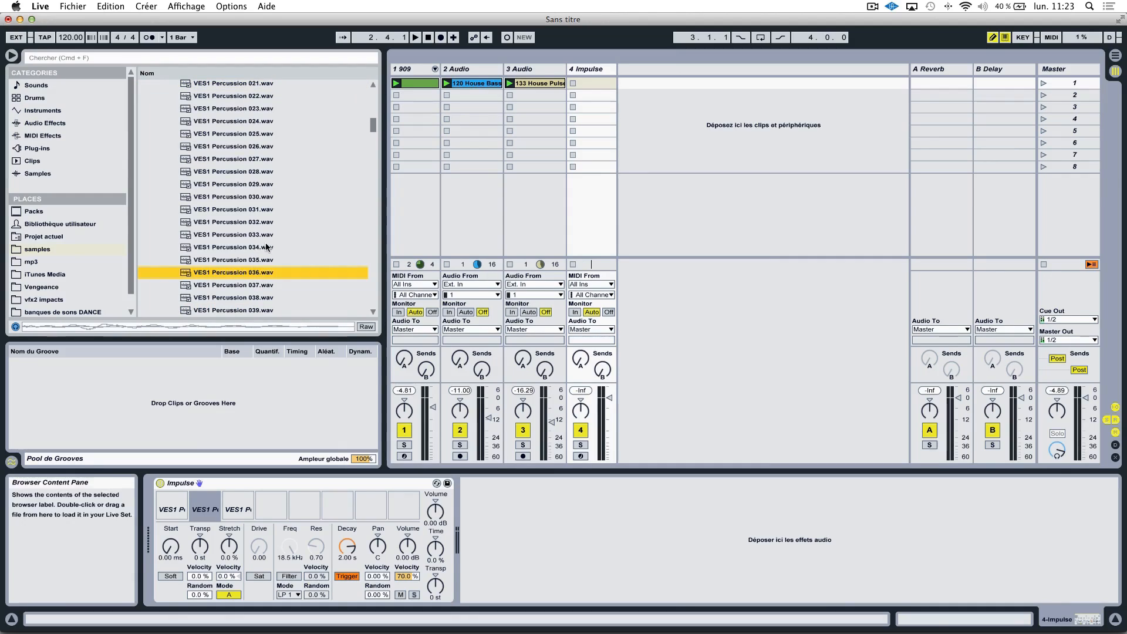
pyautogui.press('Up')
pyautogui.press('Up')
pyautogui.press('Down')
pyautogui.press('Down')
pyautogui.press('Up')
pyautogui.moveTo(252, 263); pyautogui.dragTo(277, 507)
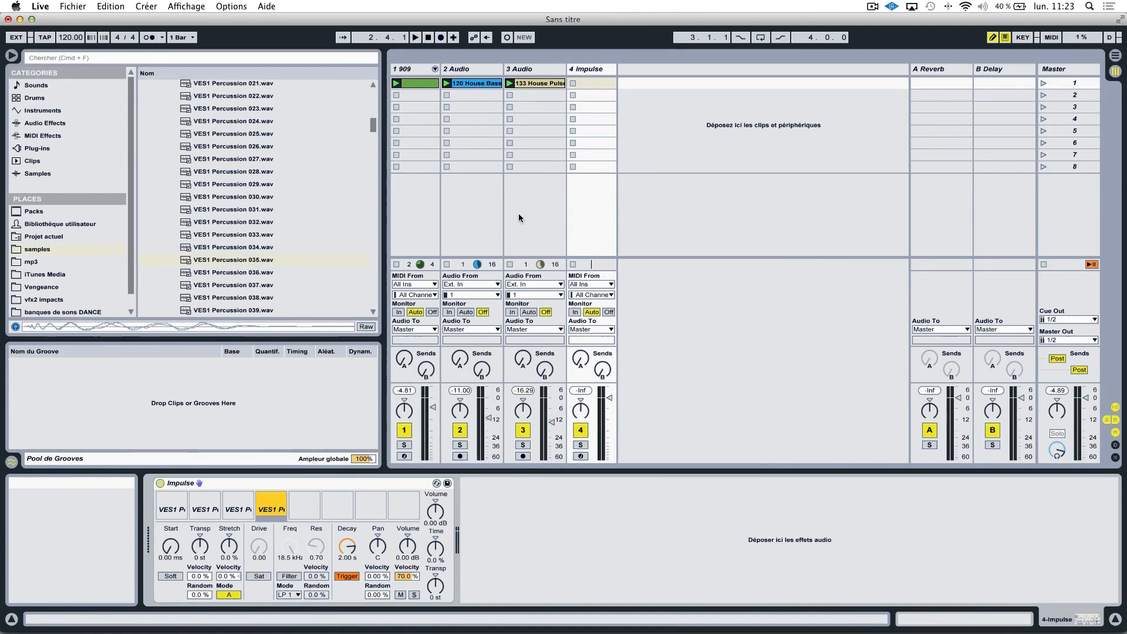
# Create a MIDI clip in the Impulse track's first slot, open it with Draw mode off, and start playback
pyautogui.click(591, 83)
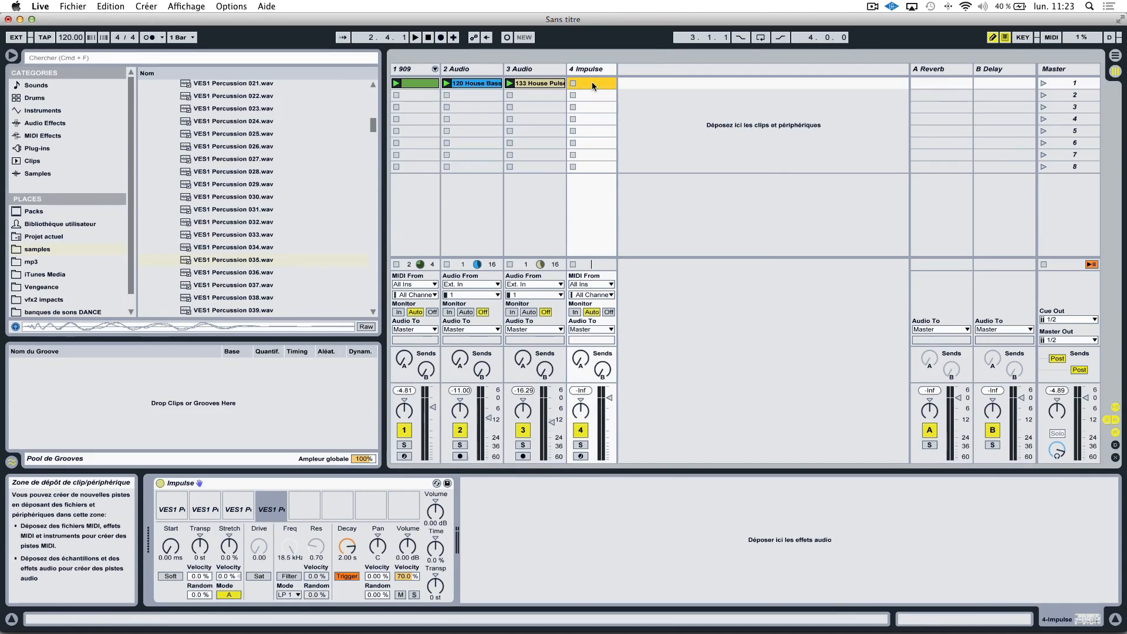
pyautogui.doubleClick(592, 83)
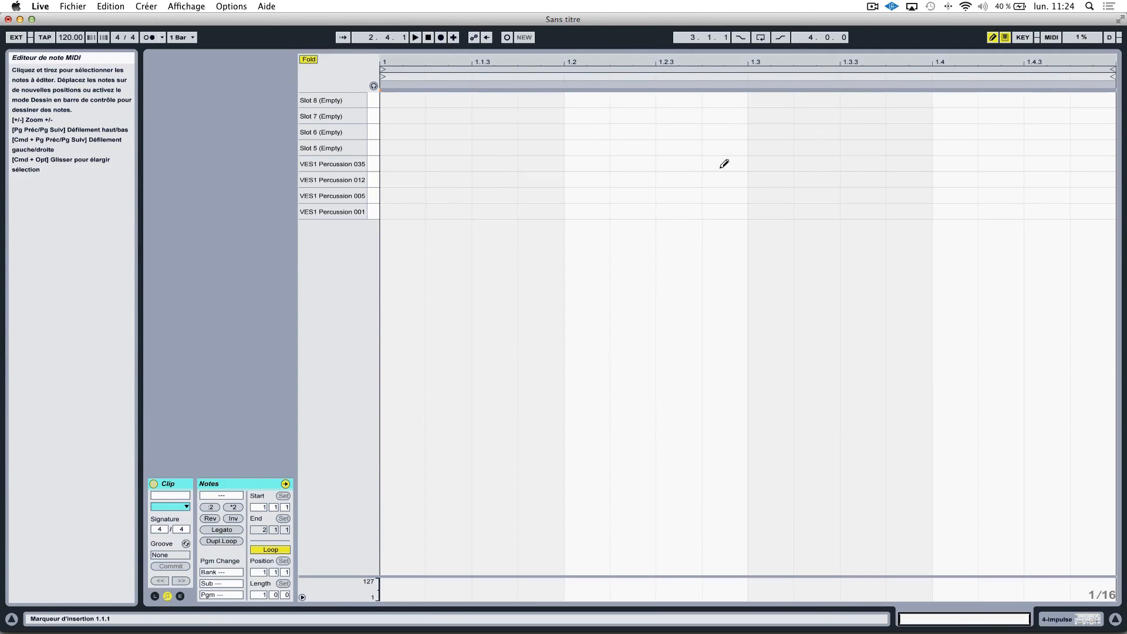
pyautogui.click(992, 37)
pyautogui.press('space')
pyautogui.click(1071, 620)
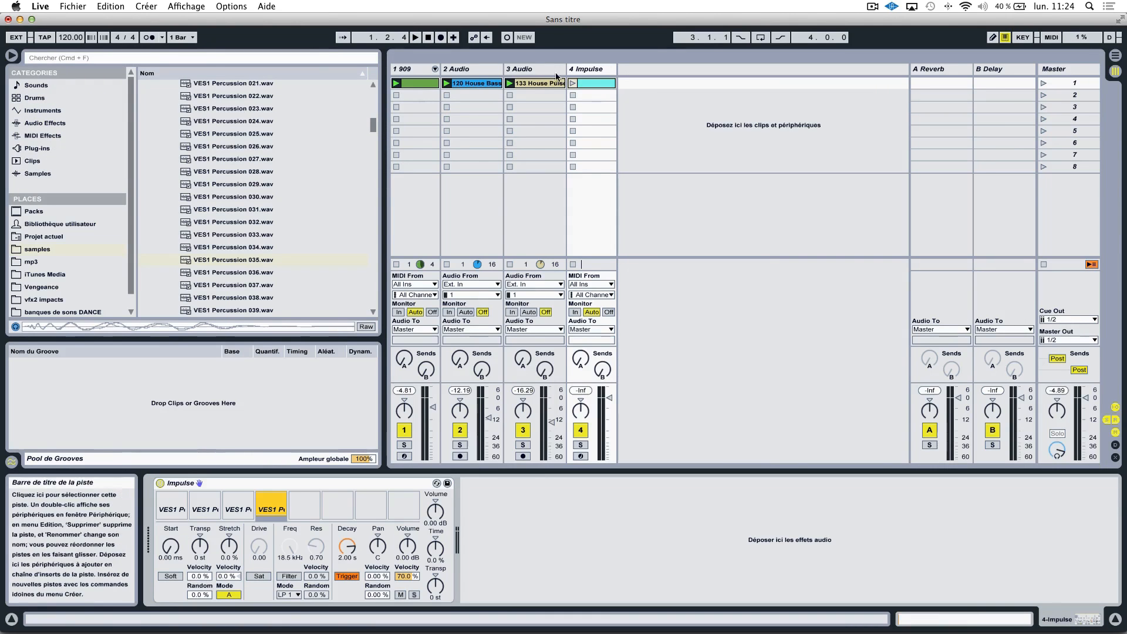
pyautogui.doubleClick(594, 82)
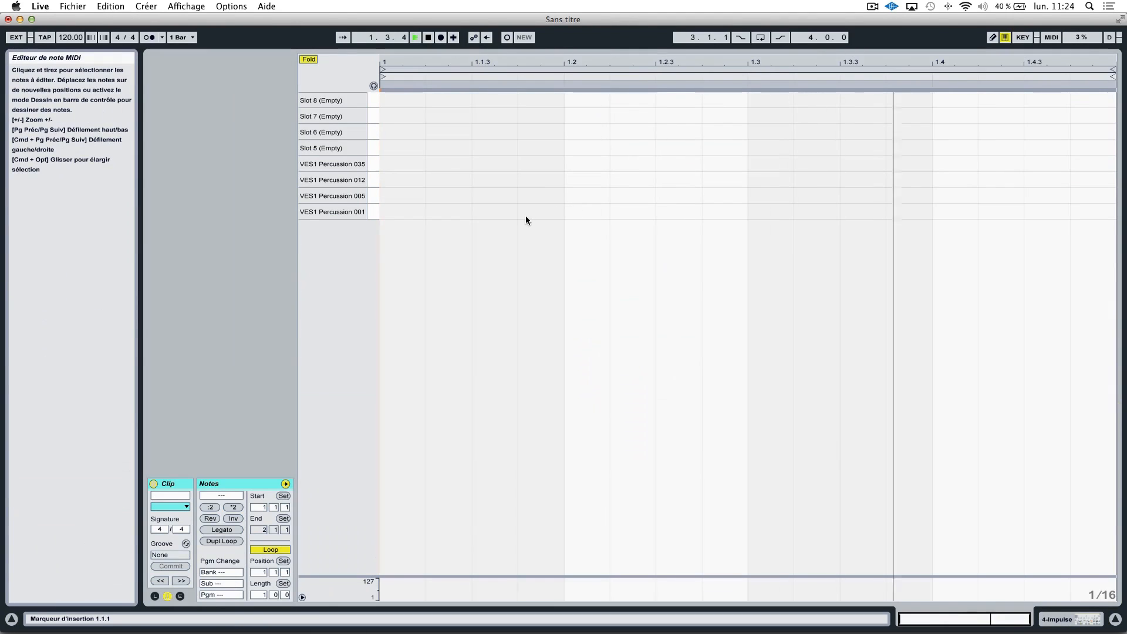
# Place two VES1 Percussion 001 notes at 1.4 and 1.4.3 in the clip and restart playback
pyautogui.doubleClick(505, 212)
pyautogui.click(401, 213)
pyautogui.click(499, 213)
pyautogui.moveTo(498, 213); pyautogui.dragTo(963, 216)
pyautogui.press('space')
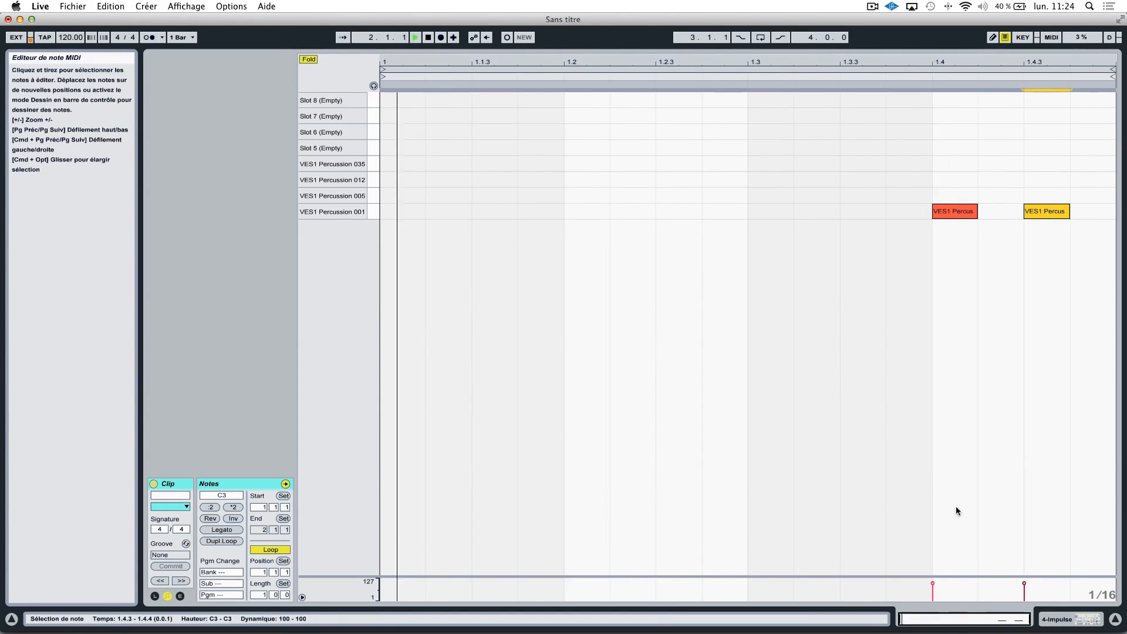
# Place a VES1 Percussion 005 note at 1.3 and a VES1 Percussion 012 note just before 1.3.3, and stop playback
pyautogui.click(830, 195)
pyautogui.moveTo(834, 196); pyautogui.dragTo(879, 181)
pyautogui.click(771, 197)
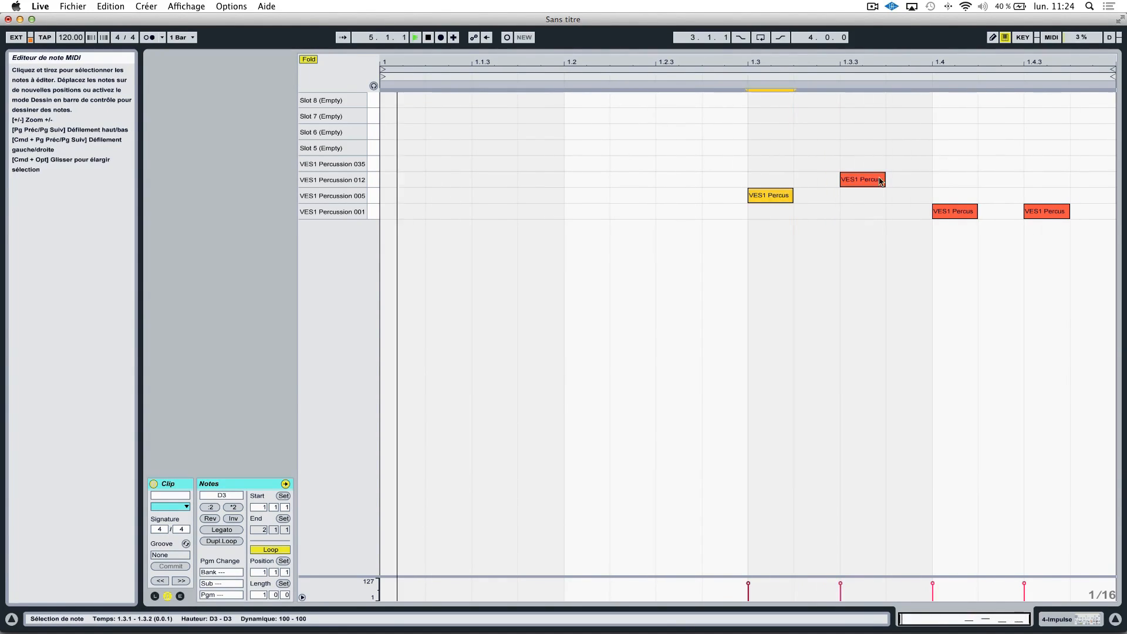
pyautogui.click(867, 181)
pyautogui.moveTo(867, 181); pyautogui.dragTo(864, 185)
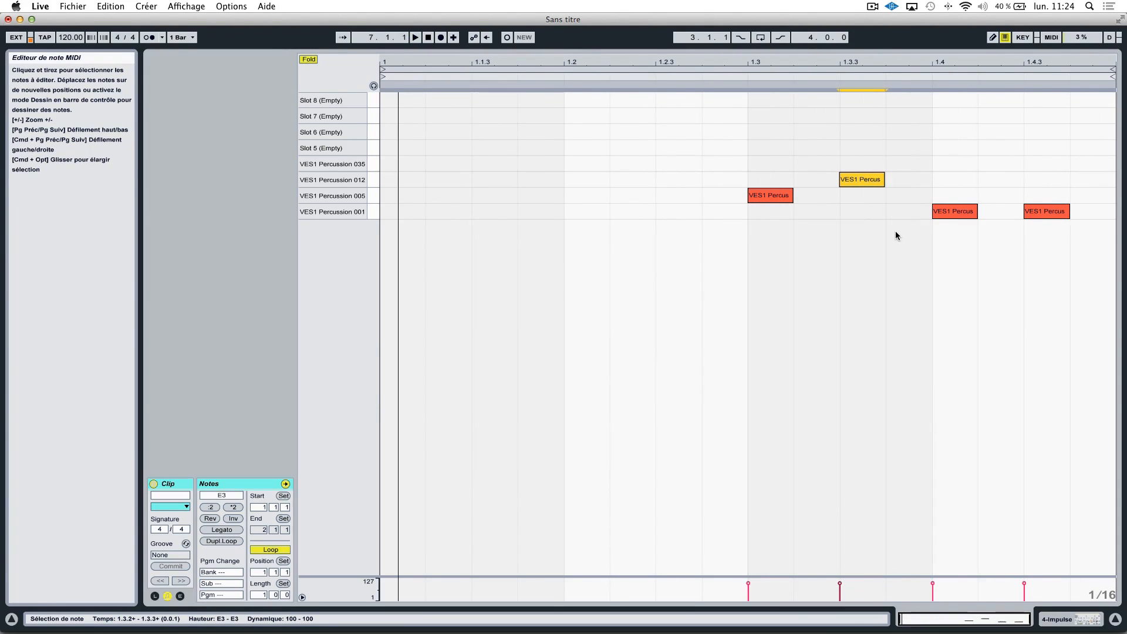
# Return to the mixer, try the Impulse track volume at -6.3 dB and -14.0 dB during playback, and reset it to 0.0 dB
pyautogui.press('Tab')
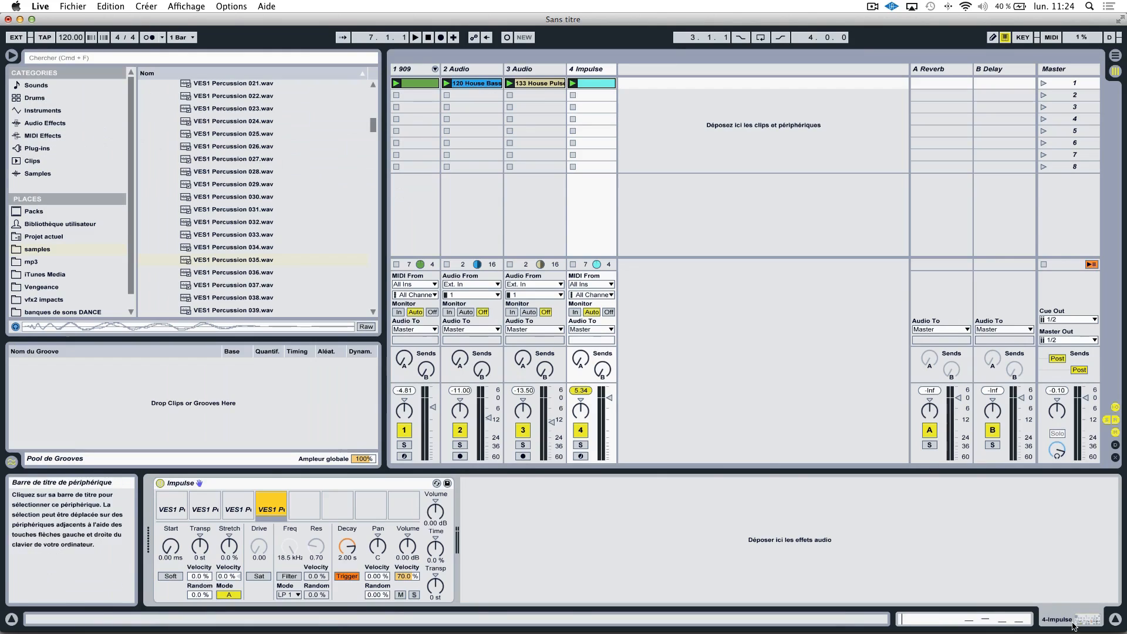
pyautogui.moveTo(607, 397); pyautogui.dragTo(607, 409)
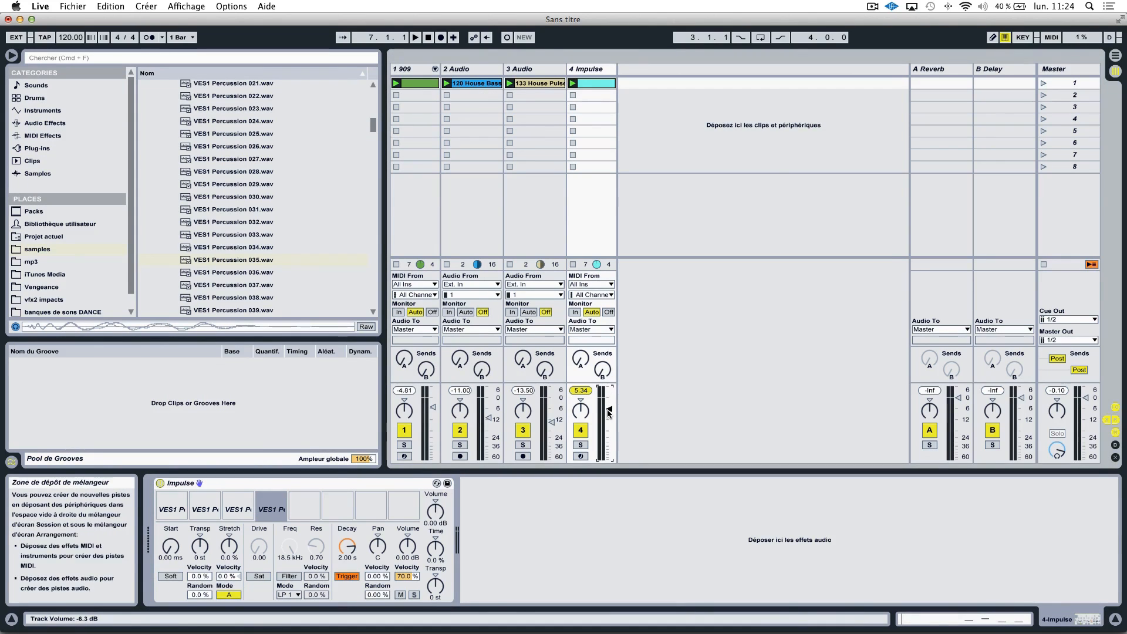
pyautogui.press('space')
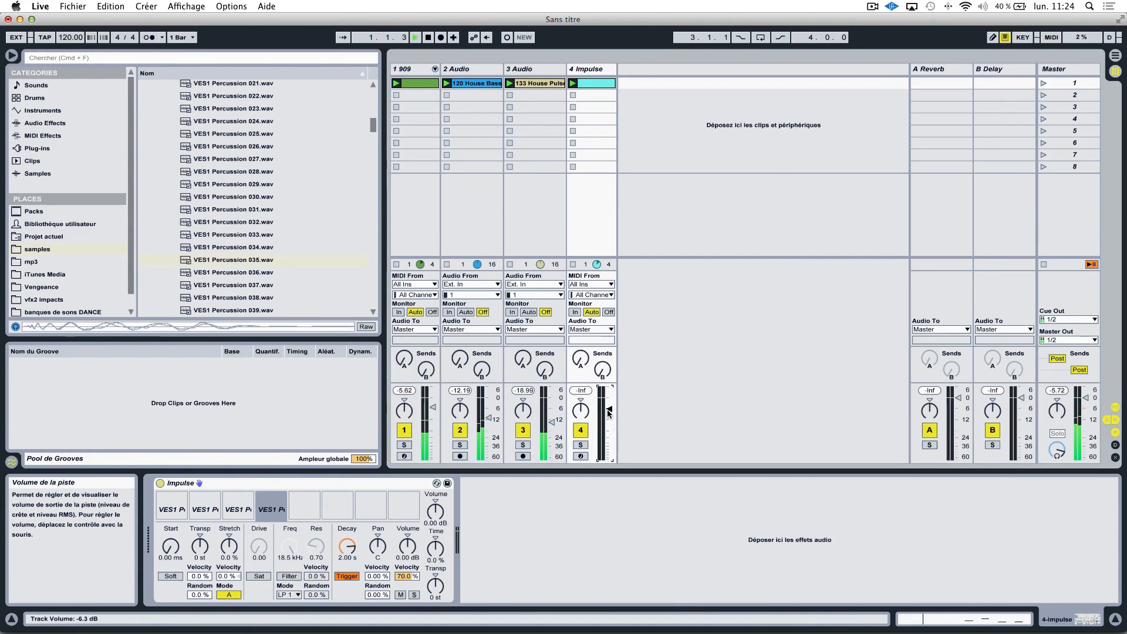
pyautogui.moveTo(607, 410); pyautogui.dragTo(607, 425)
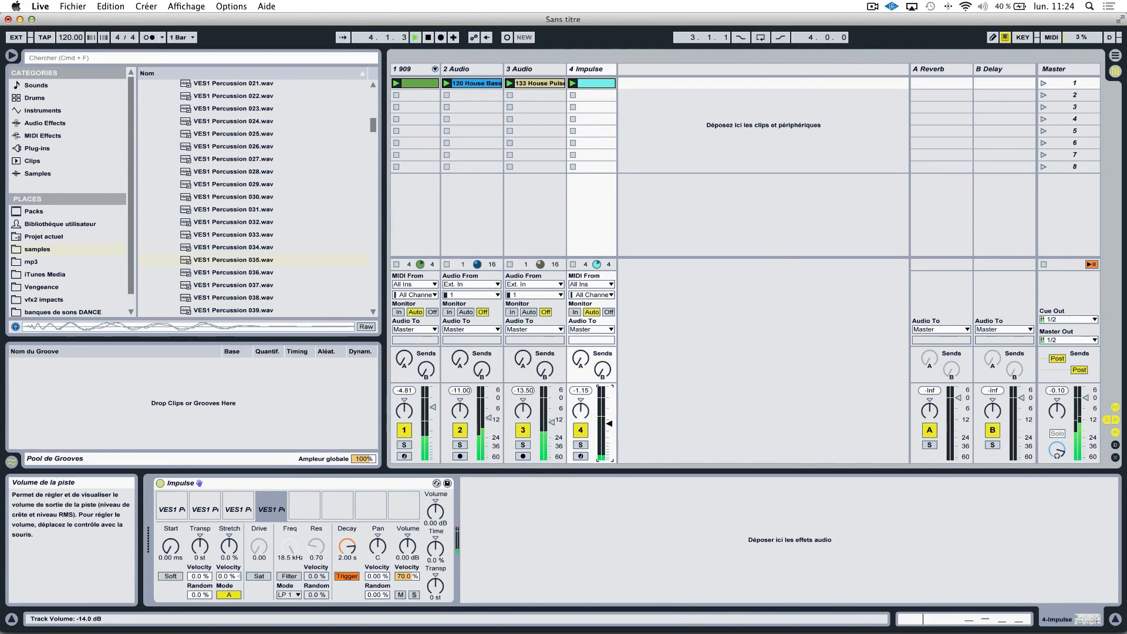
pyautogui.press('space')
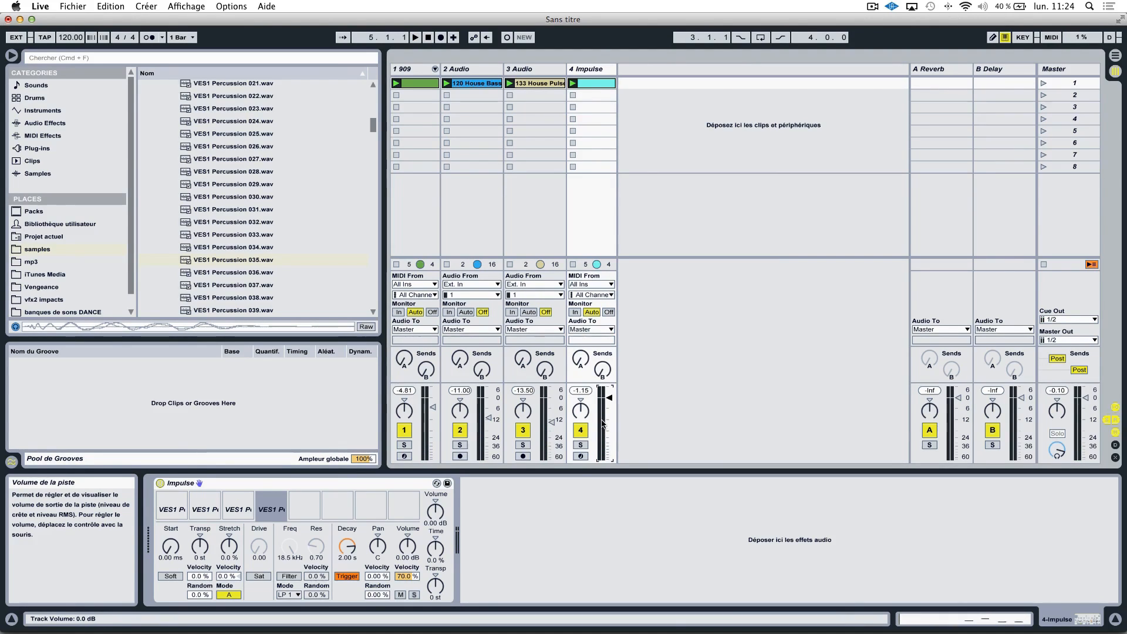
# Inspect the sample in Impulse's first slot for a way to locate its source file
pyautogui.click(597, 70)
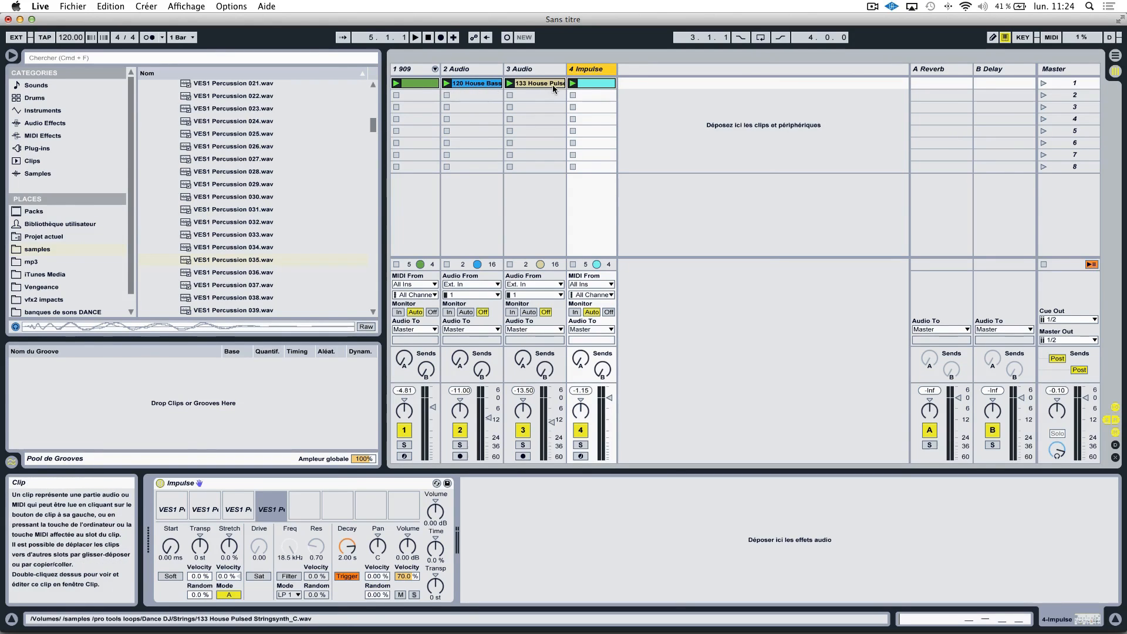
pyautogui.moveTo(802, 628)
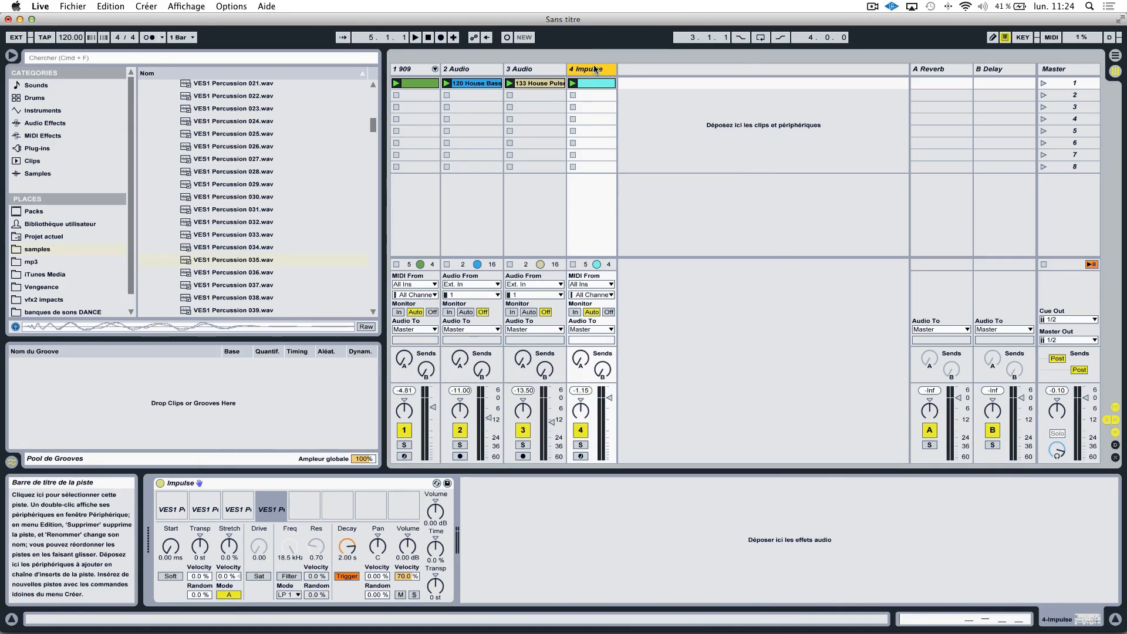
pyautogui.click(167, 512)
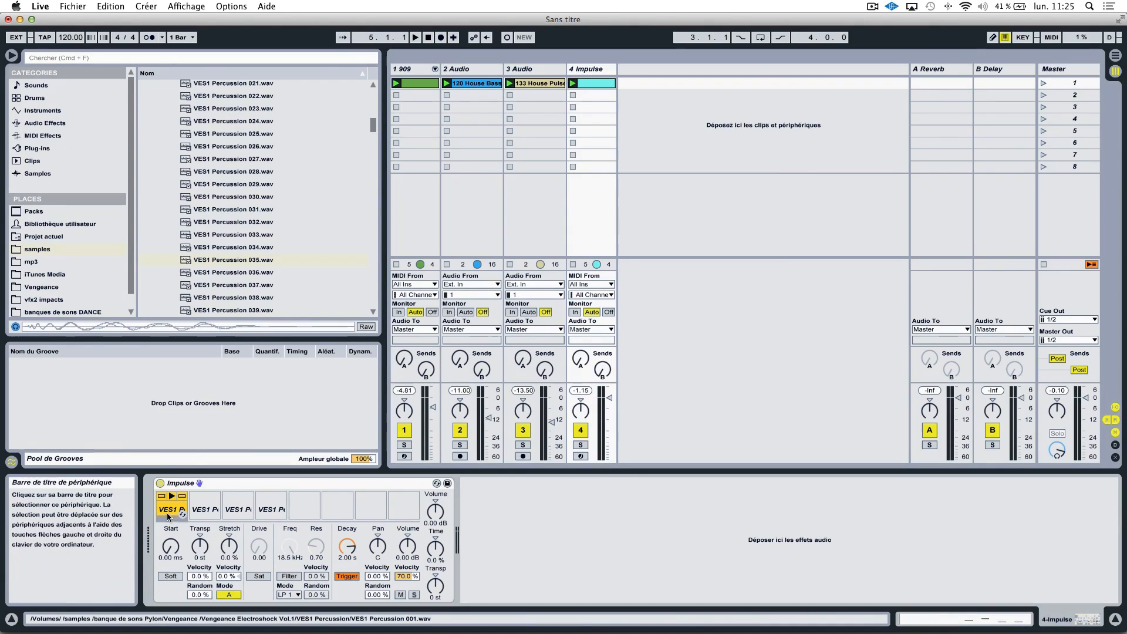
pyautogui.rightClick(167, 513)
pyautogui.click(167, 507)
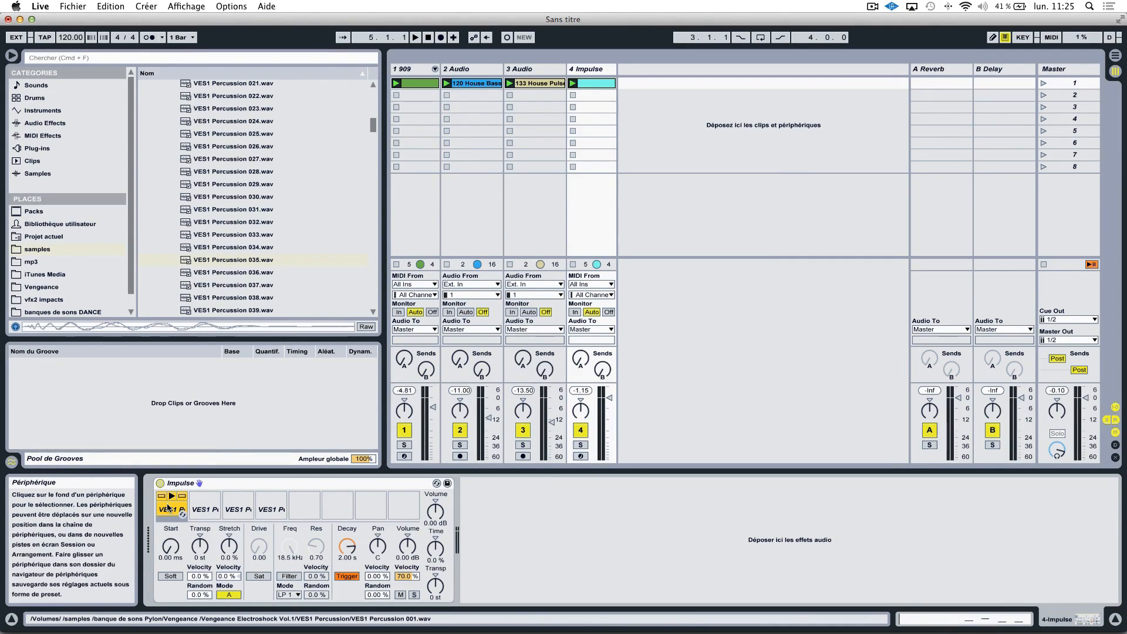
# Open the Impulse clip and check the VES1 Percussion 001 key and the VES1 Percussion 005 note for context commands
pyautogui.doubleClick(598, 84)
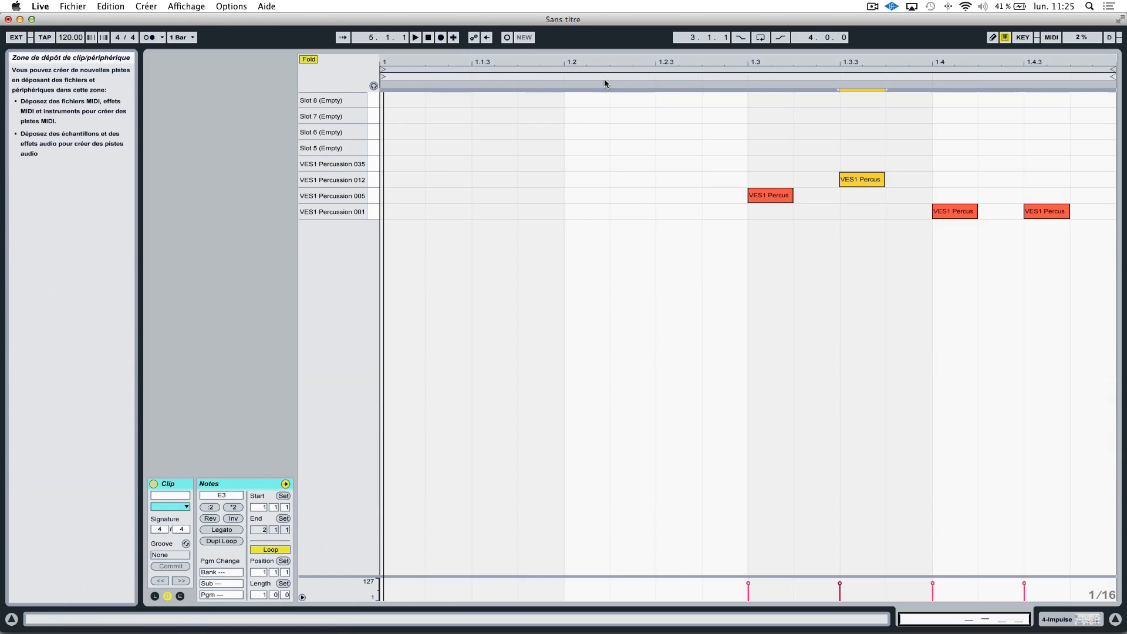
pyautogui.rightClick(352, 214)
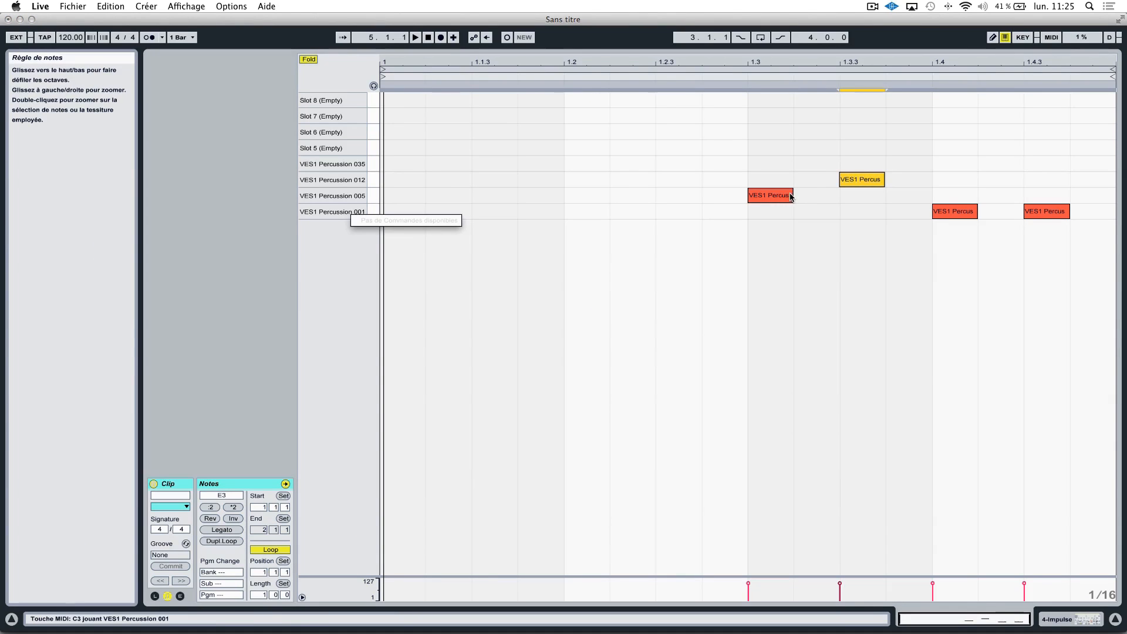
pyautogui.rightClick(791, 197)
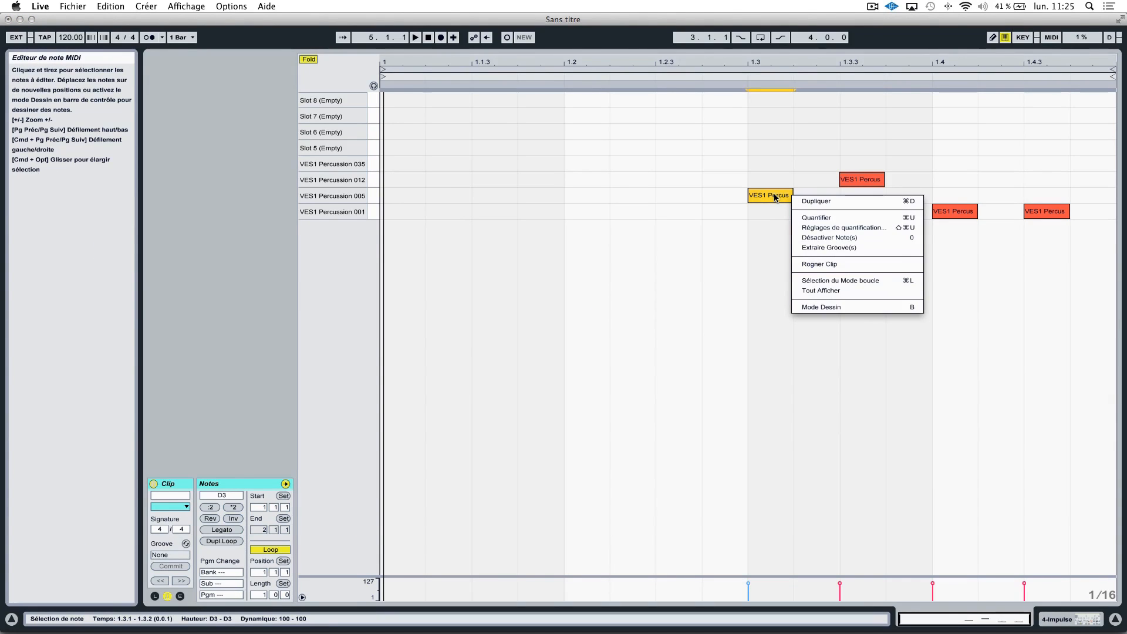
pyautogui.rightClick(770, 195)
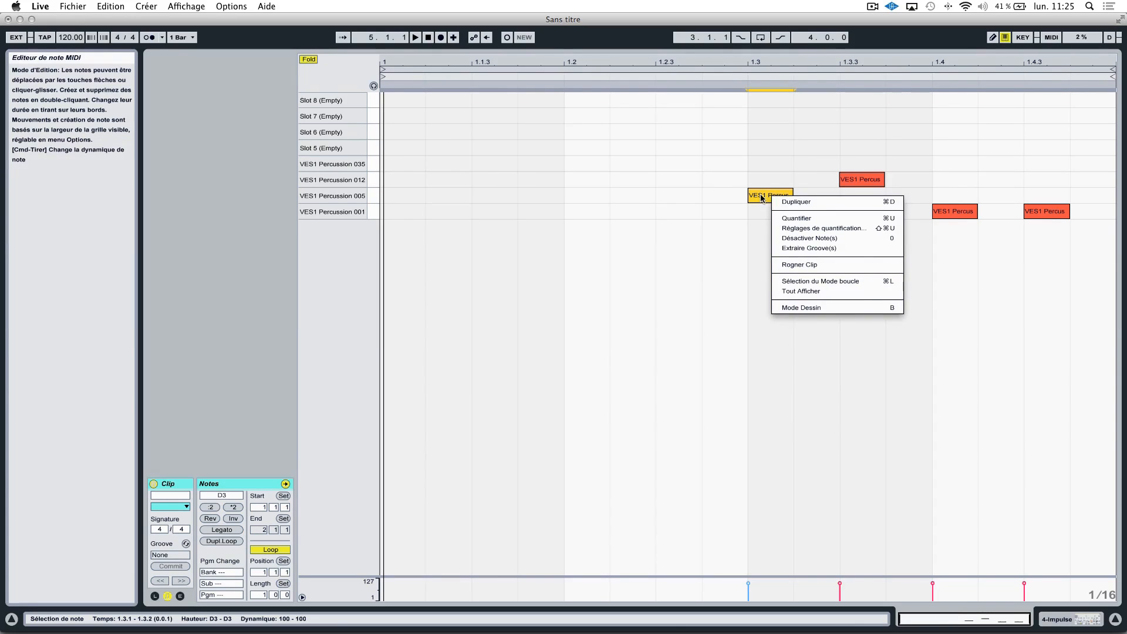
pyautogui.click(761, 197)
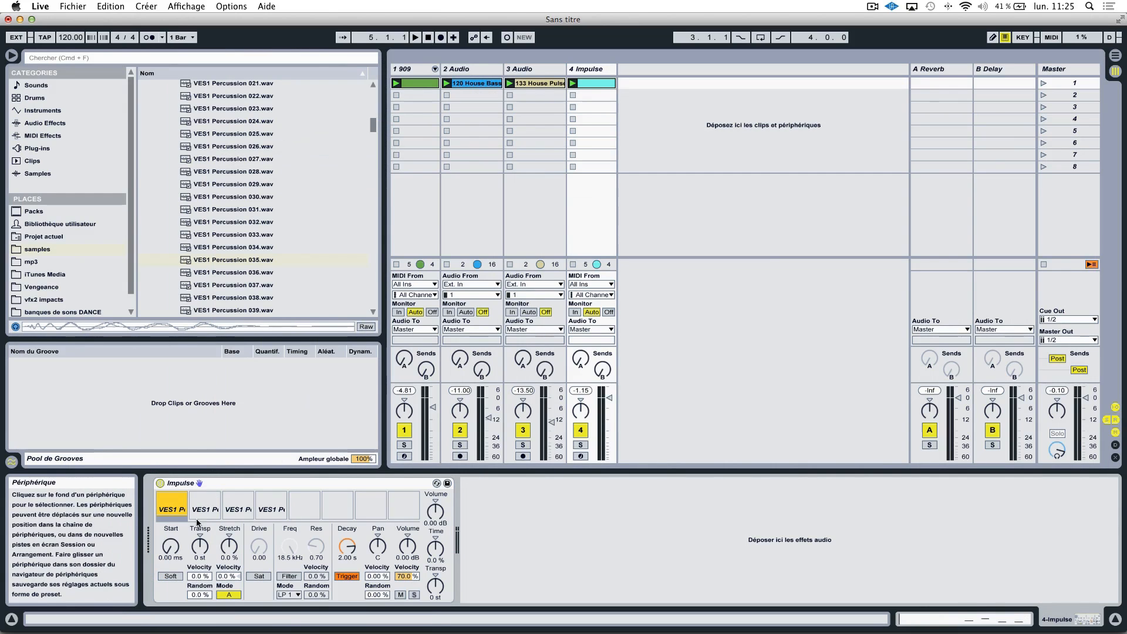
# Go back to the Impulse device and check the file path of the sample in its first slot
pyautogui.rightClick(171, 511)
pyautogui.click(165, 512)
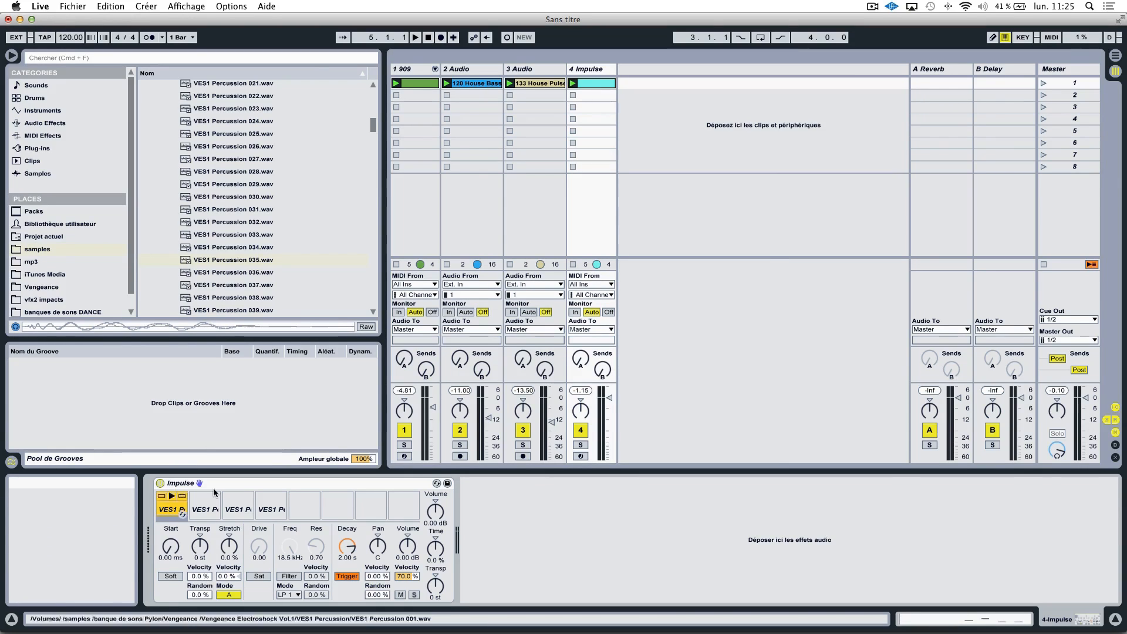
pyautogui.click(603, 84)
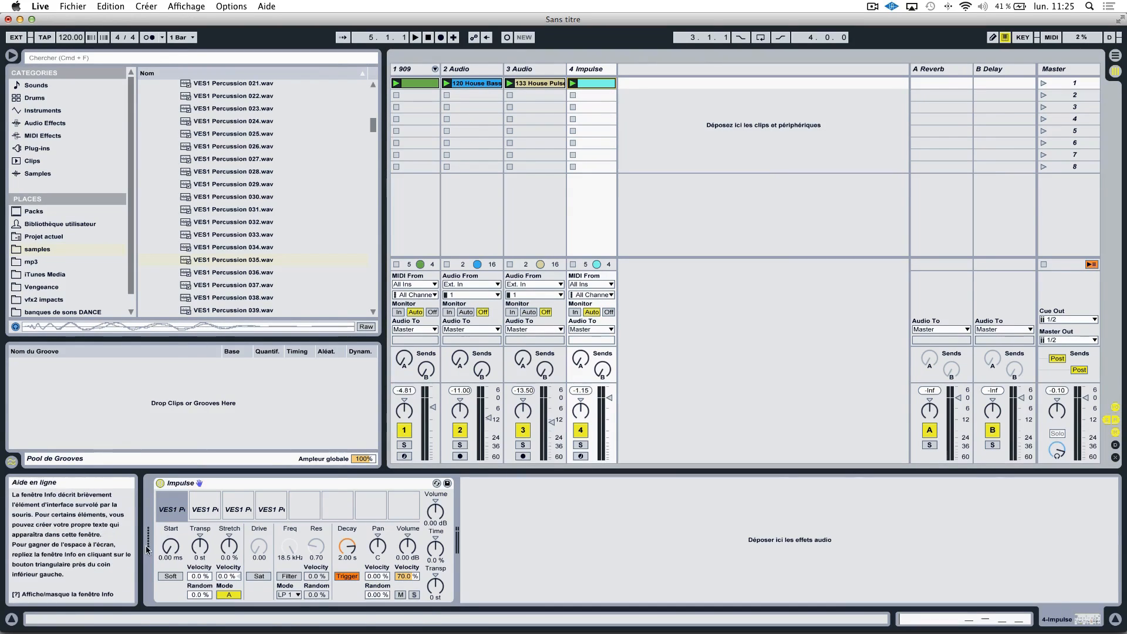
pyautogui.click(170, 510)
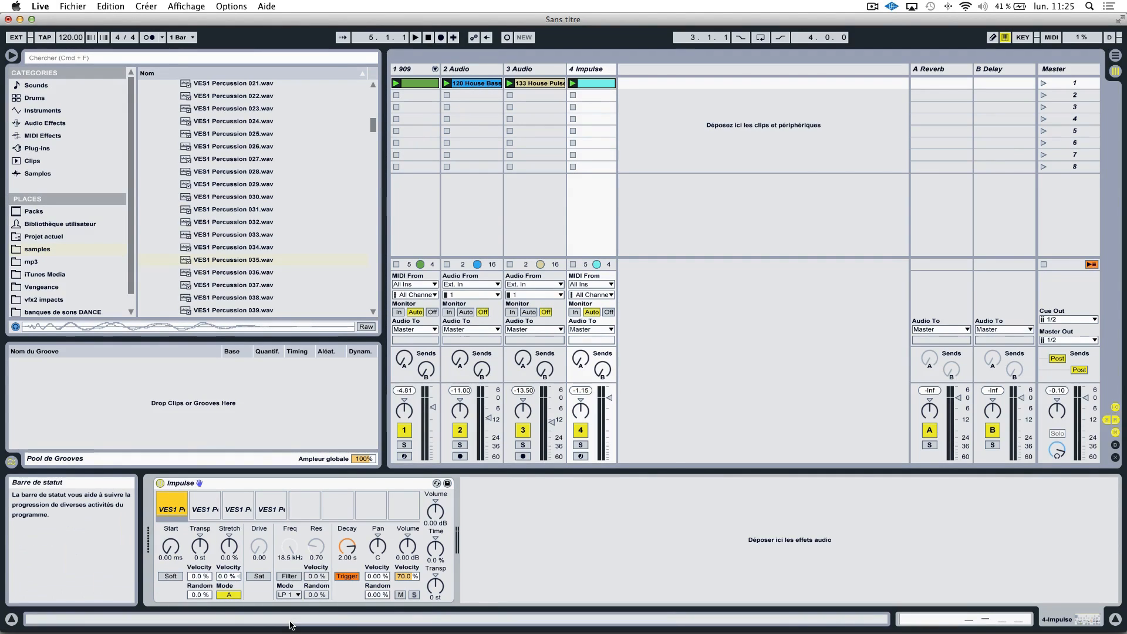
# Find and preview VES1 Percussion 001.wav in the browser's VES1 Percussion folder and reveal the file in Finder
pyautogui.scroll(12, 259, 154)
pyautogui.scroll(-4, 259, 153)
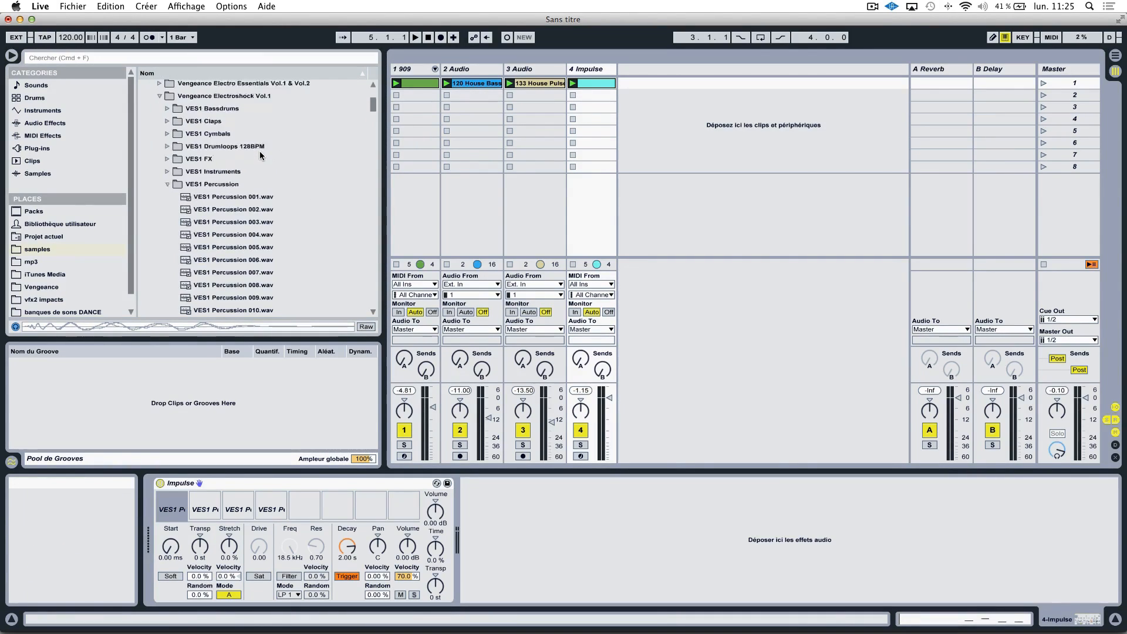
pyautogui.click(253, 121)
pyautogui.press('Down')
pyautogui.press('Up')
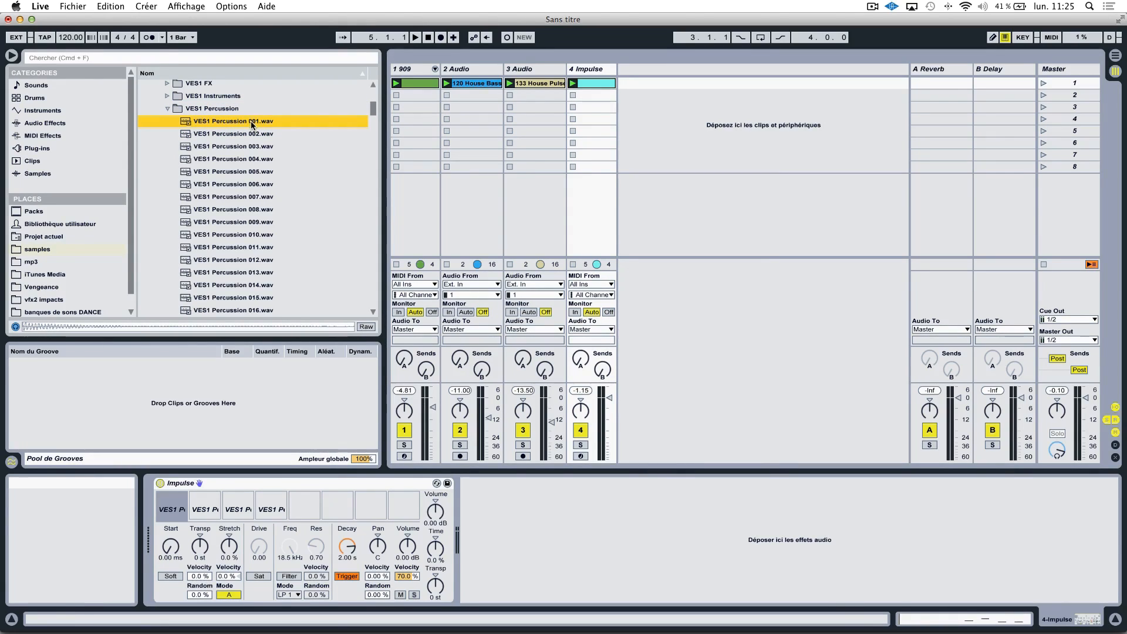
pyautogui.rightClick(254, 121)
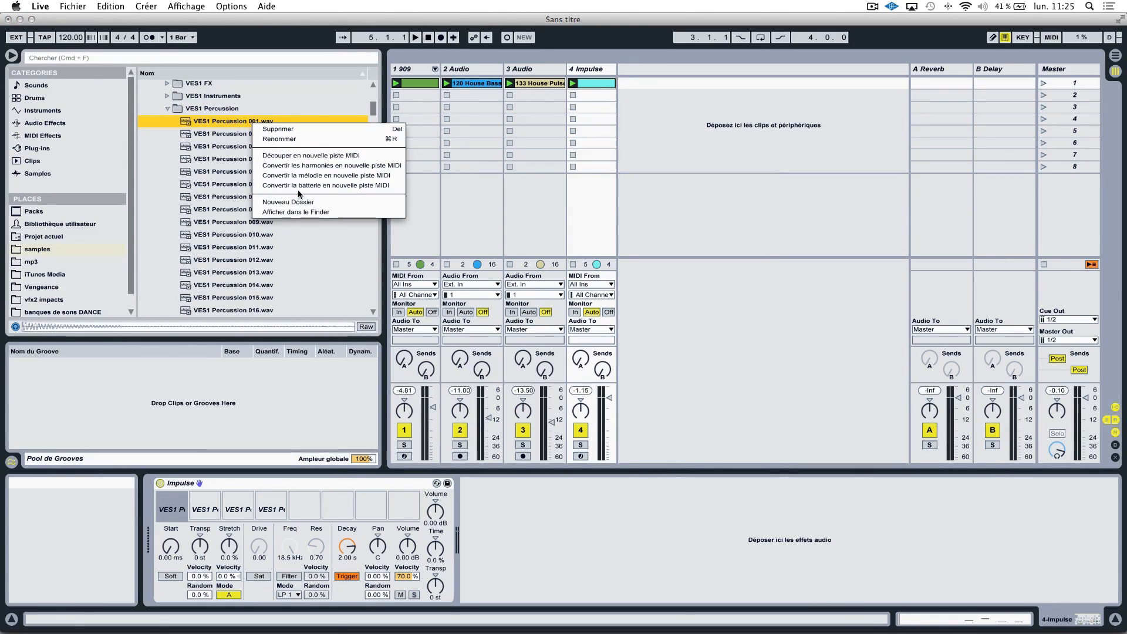
pyautogui.click(302, 212)
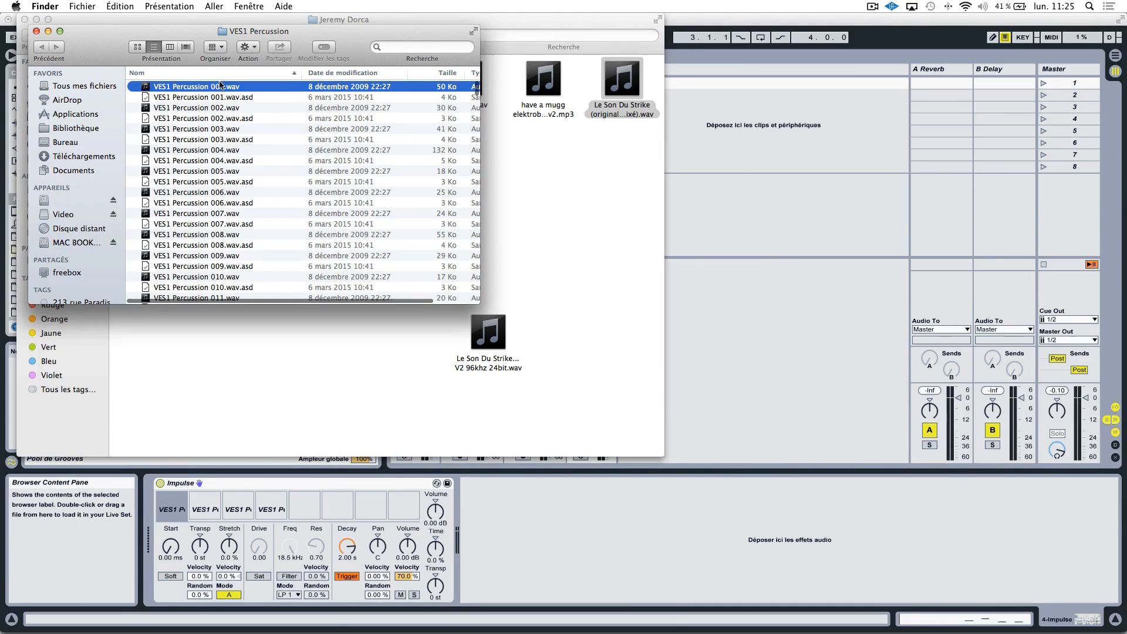
# Close the extra Finder window and select VES1 Percussion 001.wav in the VES1 Percussion folder
pyautogui.click(597, 163)
pyautogui.click(25, 20)
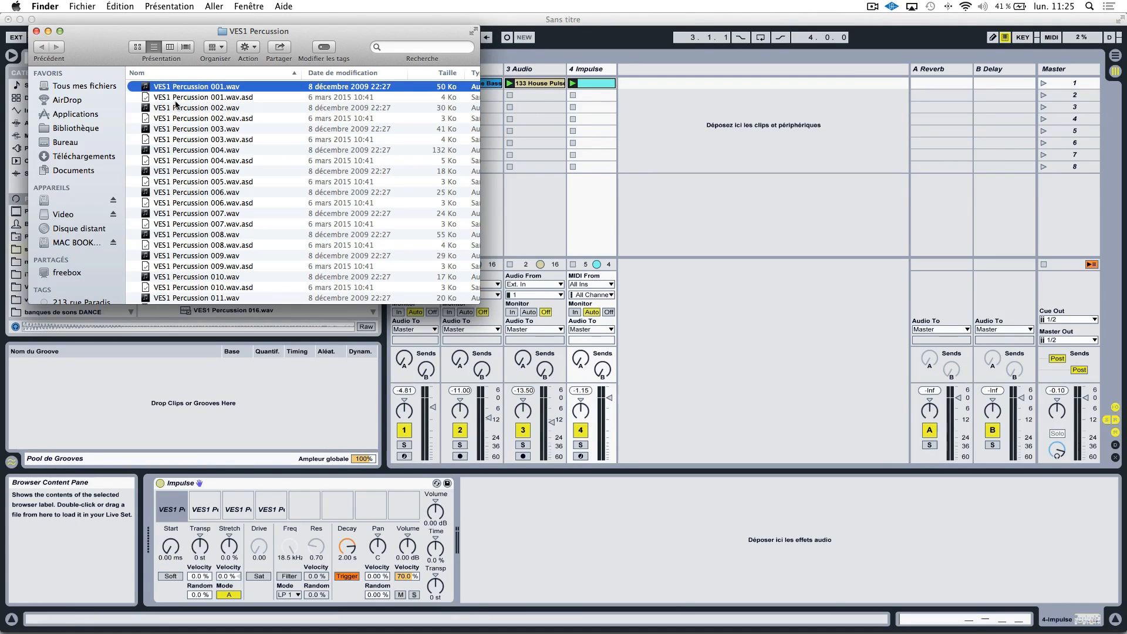
pyautogui.click(196, 99)
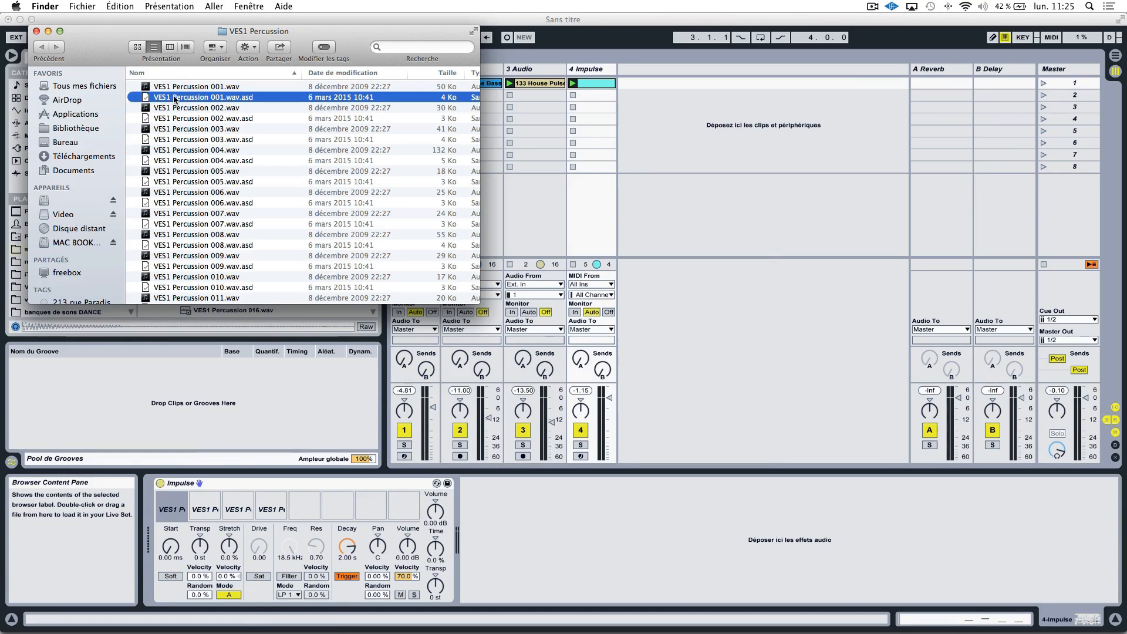
pyautogui.click(234, 89)
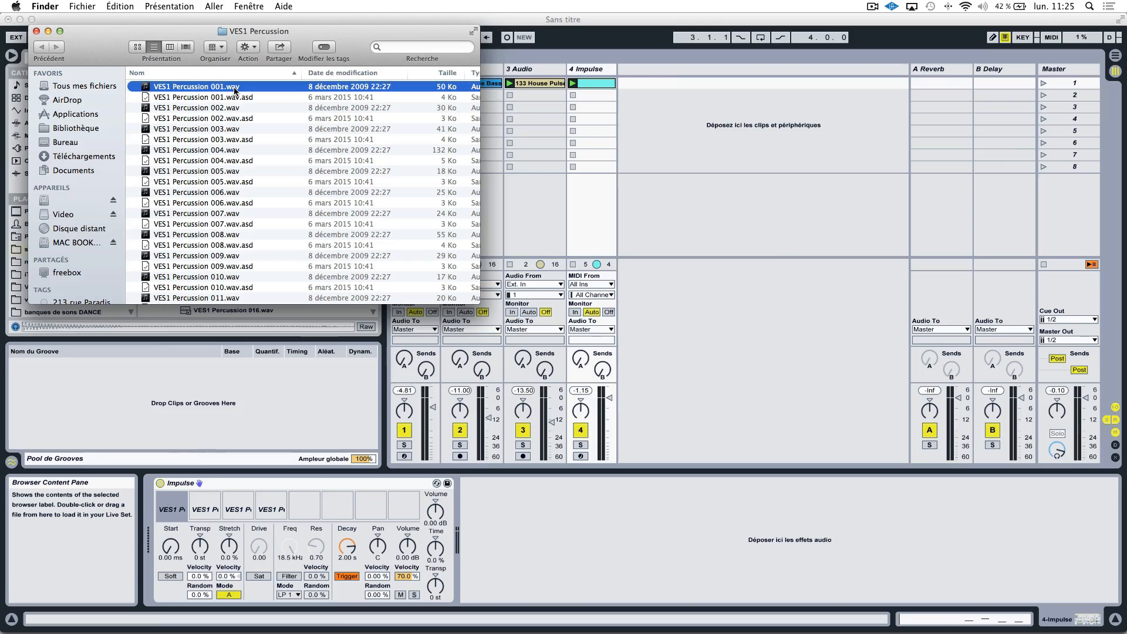
# Launch KeyFinder, add VES1 Percussion 001.wav to its batch list, and run the batch key analysis
pyautogui.moveTo(675, 632)
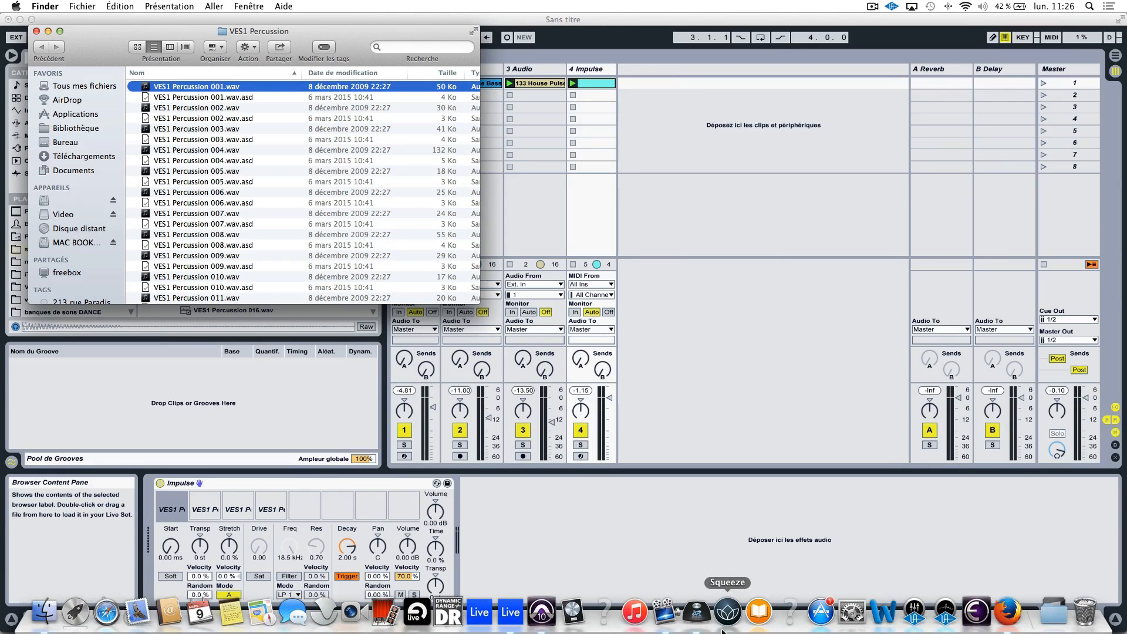
pyautogui.click(797, 621)
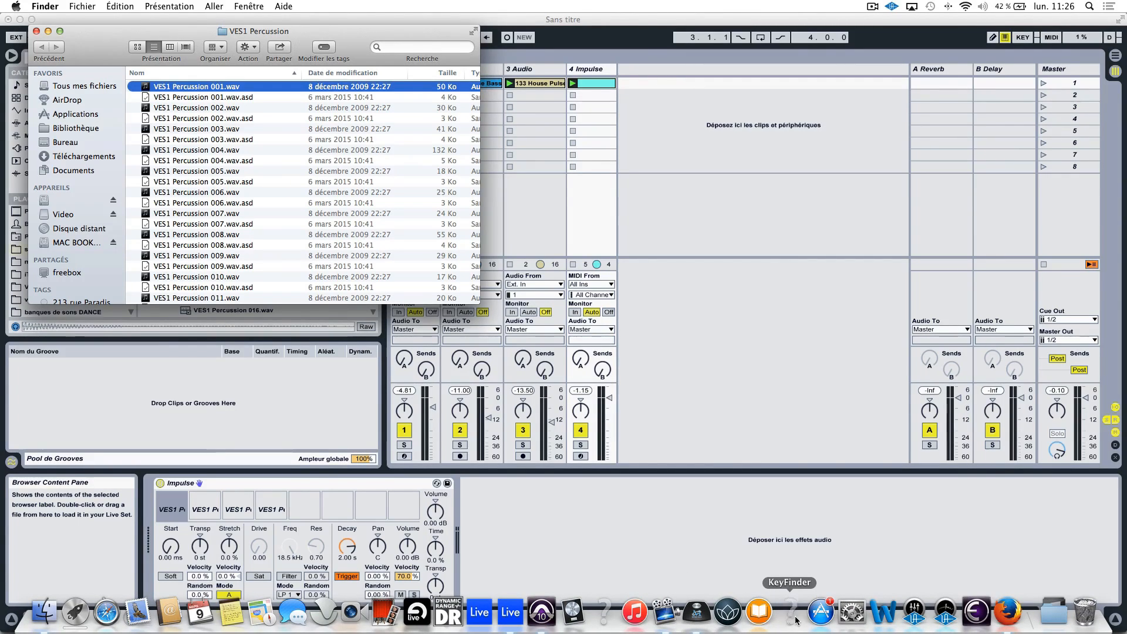
pyautogui.moveTo(235, 89); pyautogui.dragTo(845, 474)
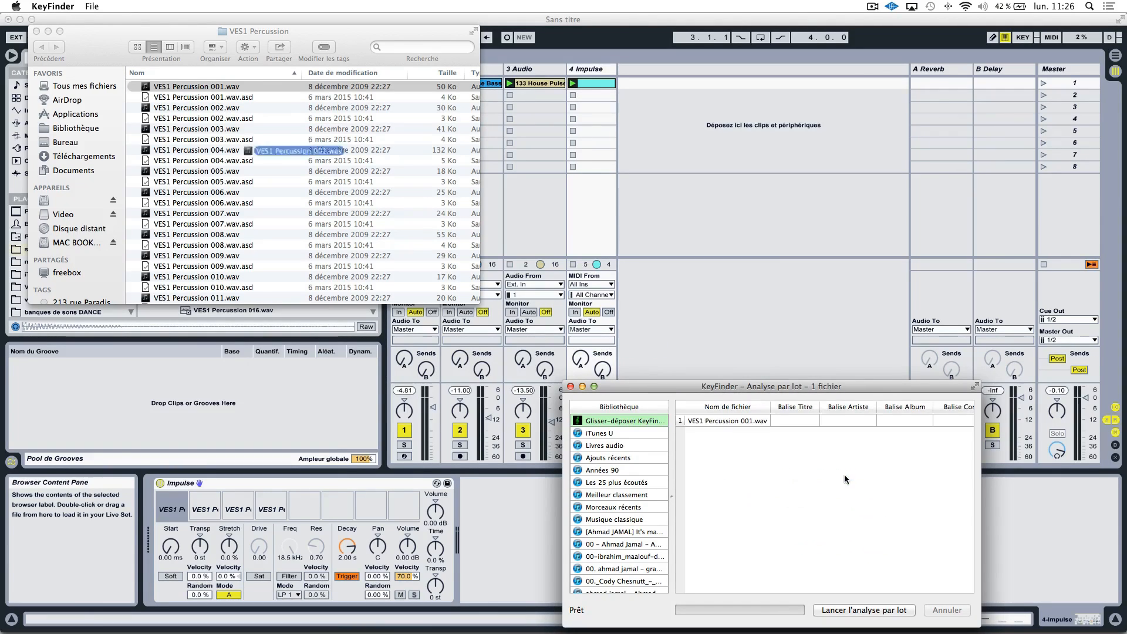
pyautogui.click(877, 611)
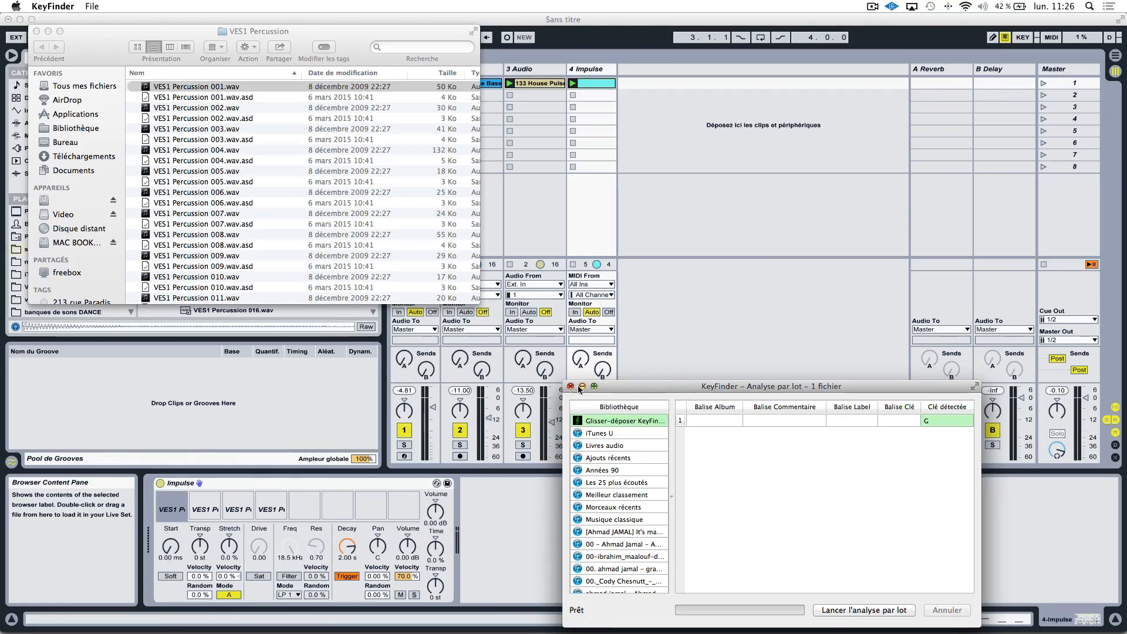
# Switch back to Ableton Live and audition Grand Piano Arp Sweeper.adg among the Instrument Rack's Piano & Keys presets
pyautogui.moveTo(160, 27); pyautogui.dragTo(264, 217)
pyautogui.click(65, 121)
pyautogui.click(69, 113)
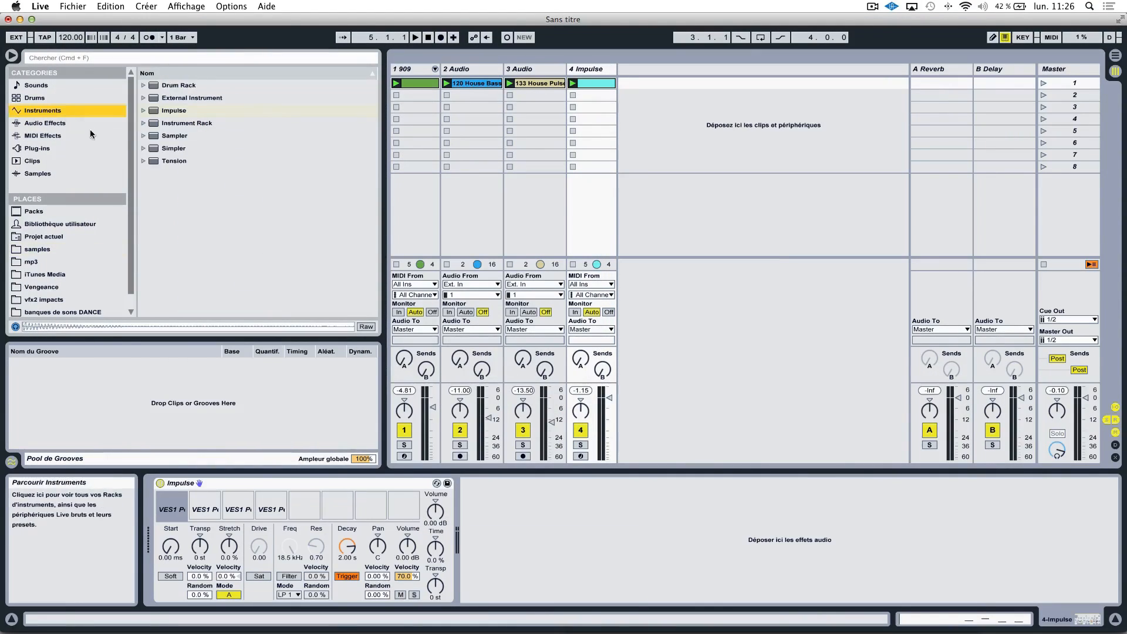
pyautogui.click(143, 123)
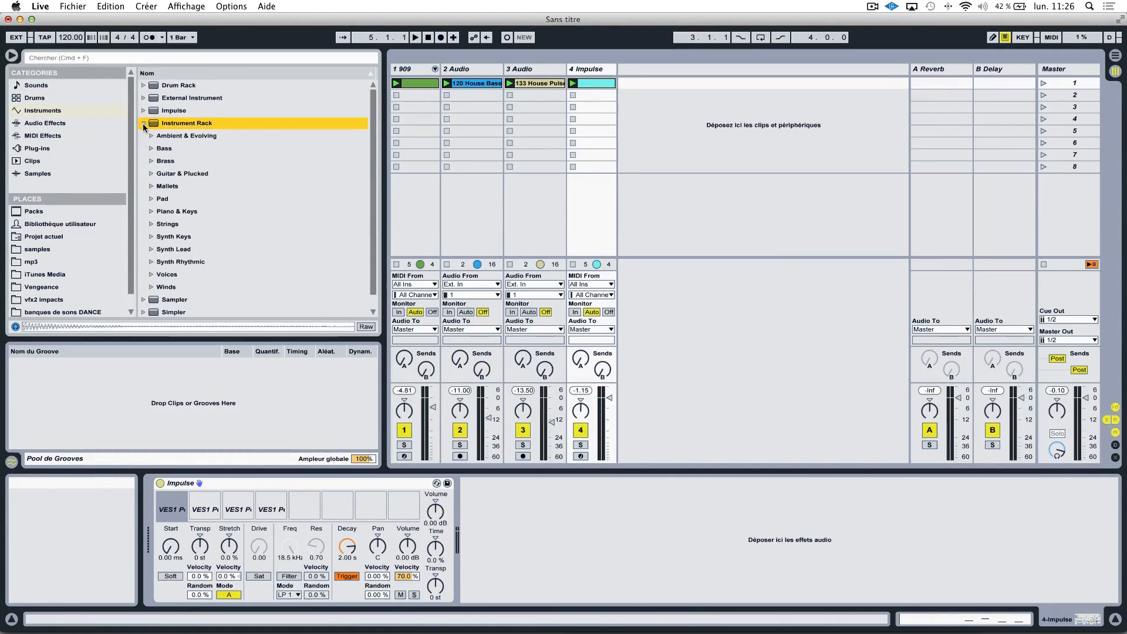
pyautogui.click(151, 211)
pyautogui.click(208, 285)
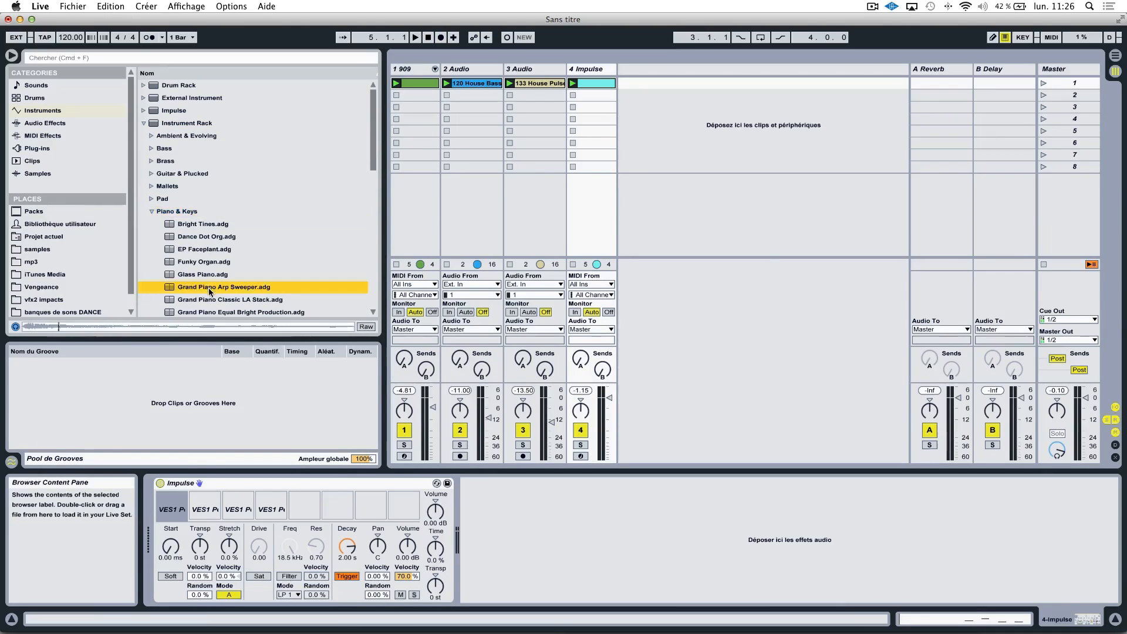
# Load the Grand Piano.adg preset onto a new MIDI track after the Impulse track
pyautogui.scroll(-6, 221, 297)
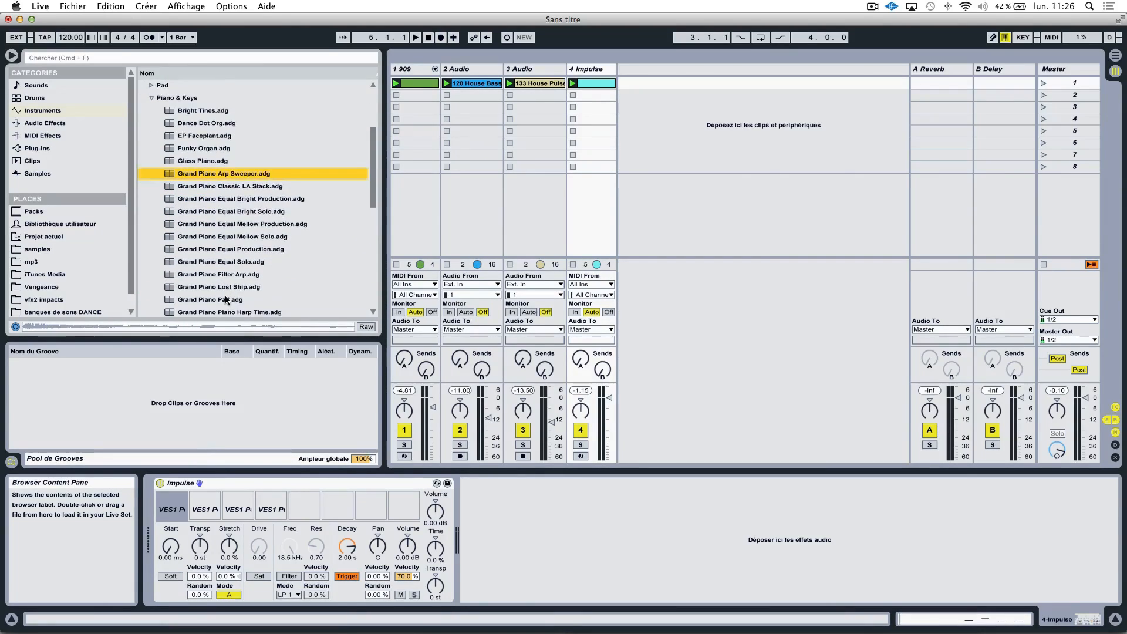
pyautogui.scroll(-4, 226, 296)
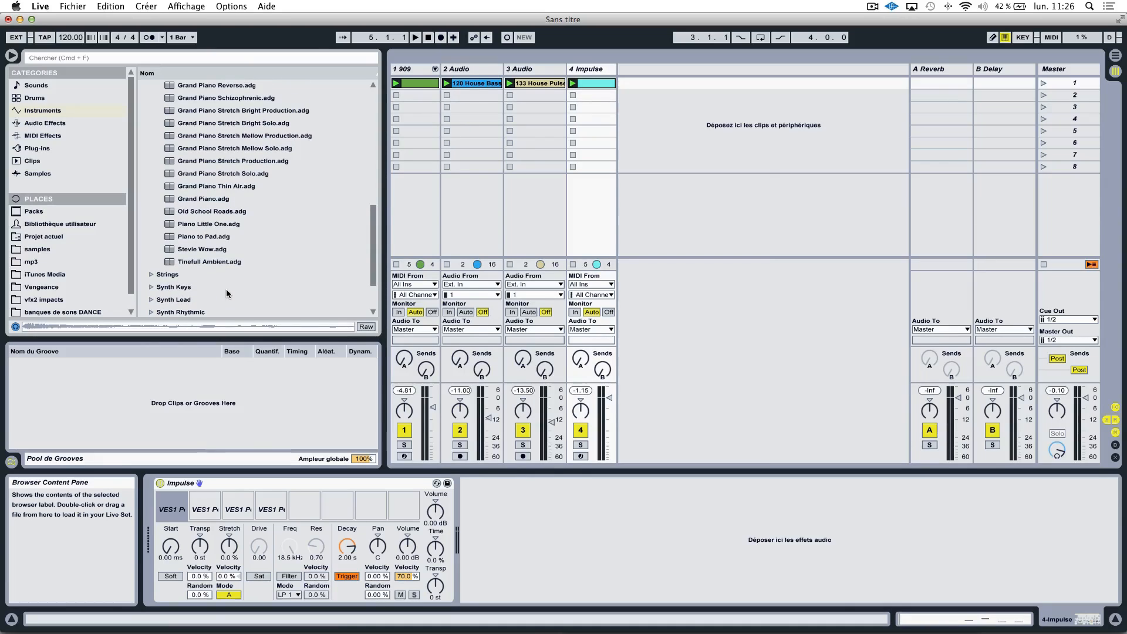
pyautogui.click(209, 212)
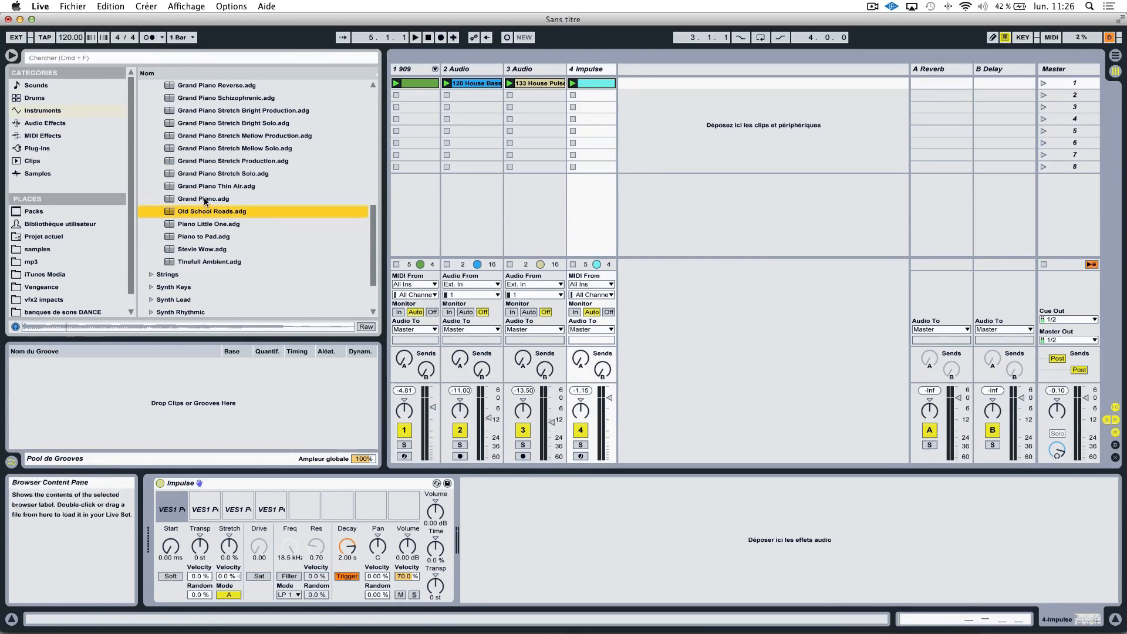
pyautogui.click(204, 199)
pyautogui.moveTo(205, 202); pyautogui.dragTo(698, 226)
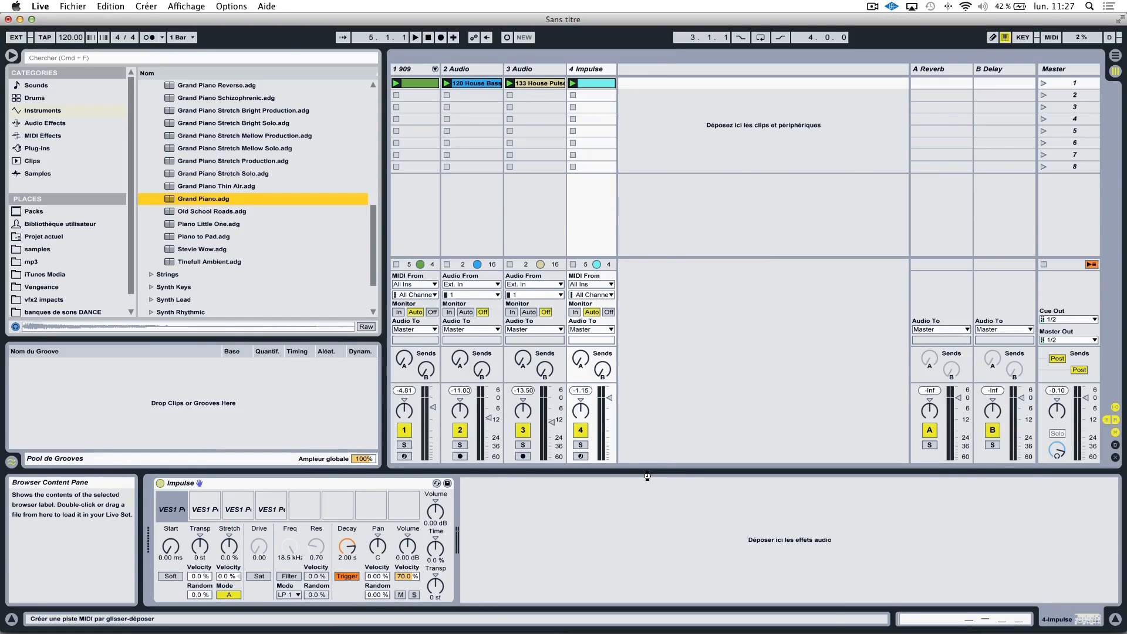
pyautogui.moveTo(647, 476); pyautogui.dragTo(647, 473)
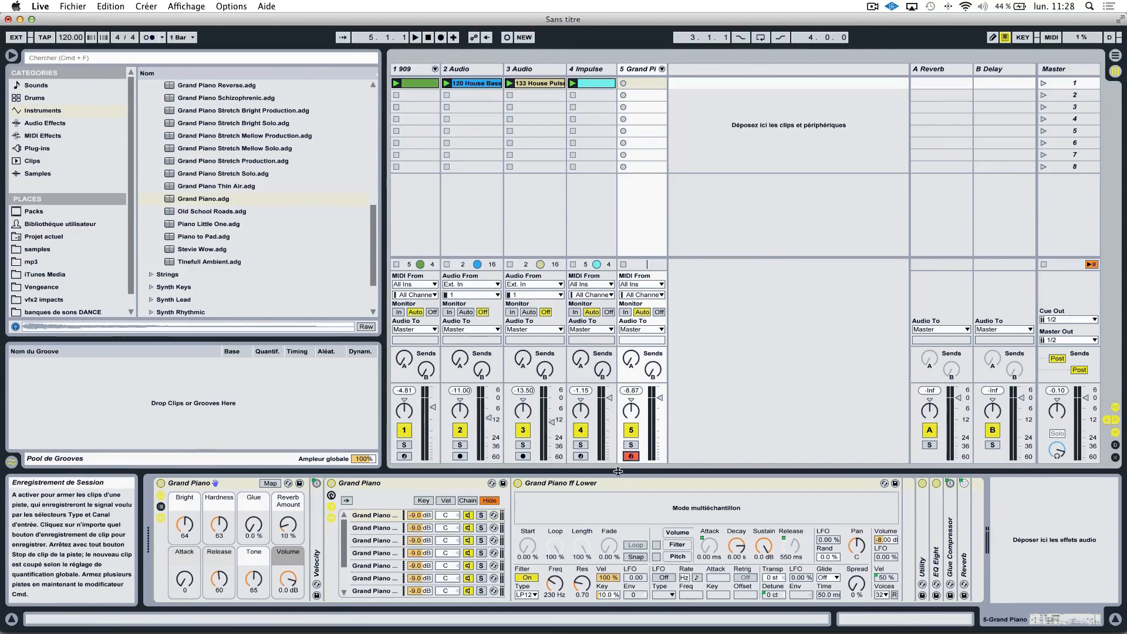
# Disarm recording on the Grand Piano track, select the Impulse track and briefly play the set
pyautogui.click(631, 458)
pyautogui.click(600, 65)
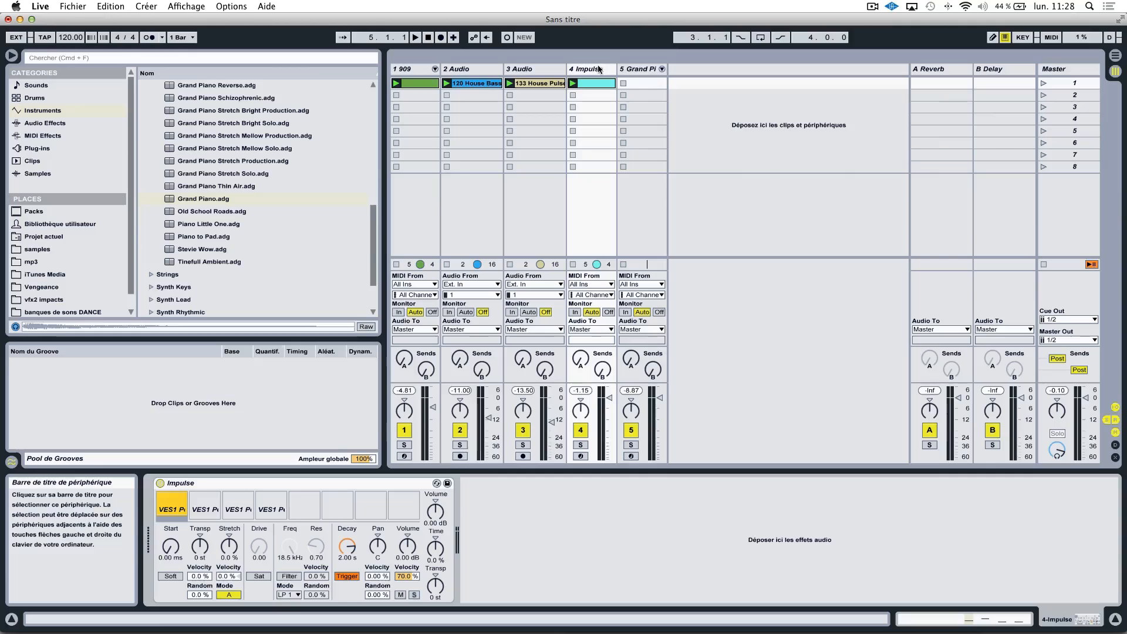
pyautogui.press('space')
pyautogui.press('space')
# Open the Impulse clip's MIDI notes and play it, selecting the VES1 Percussion 001 note at 1.4
pyautogui.click(603, 85)
pyautogui.doubleClick(604, 85)
pyautogui.press('space')
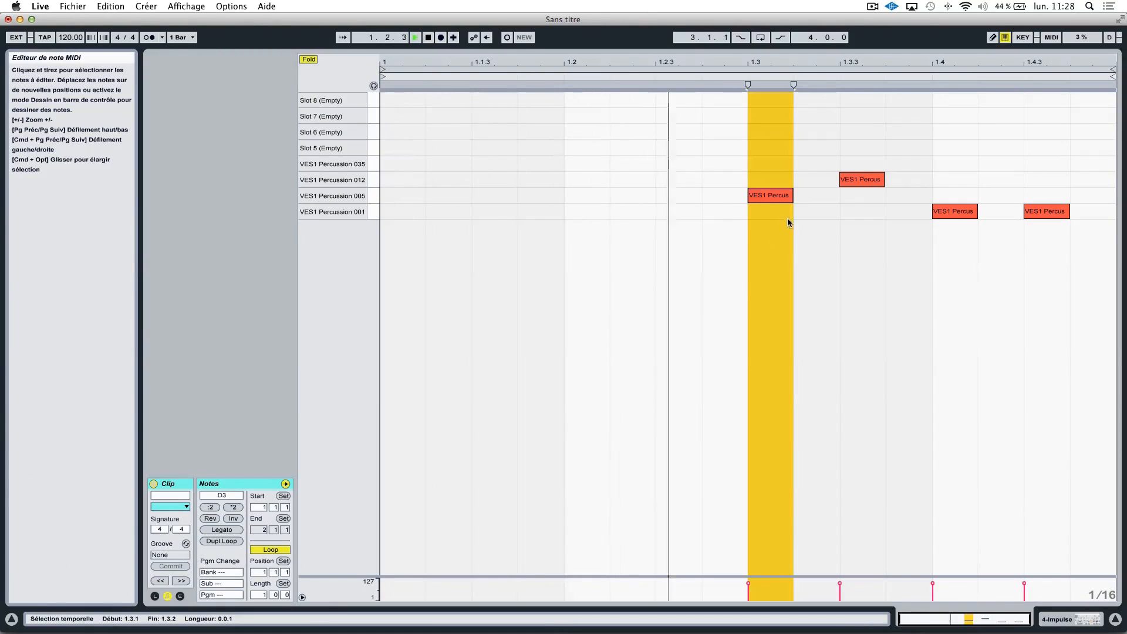
pyautogui.click(939, 211)
pyautogui.press('space')
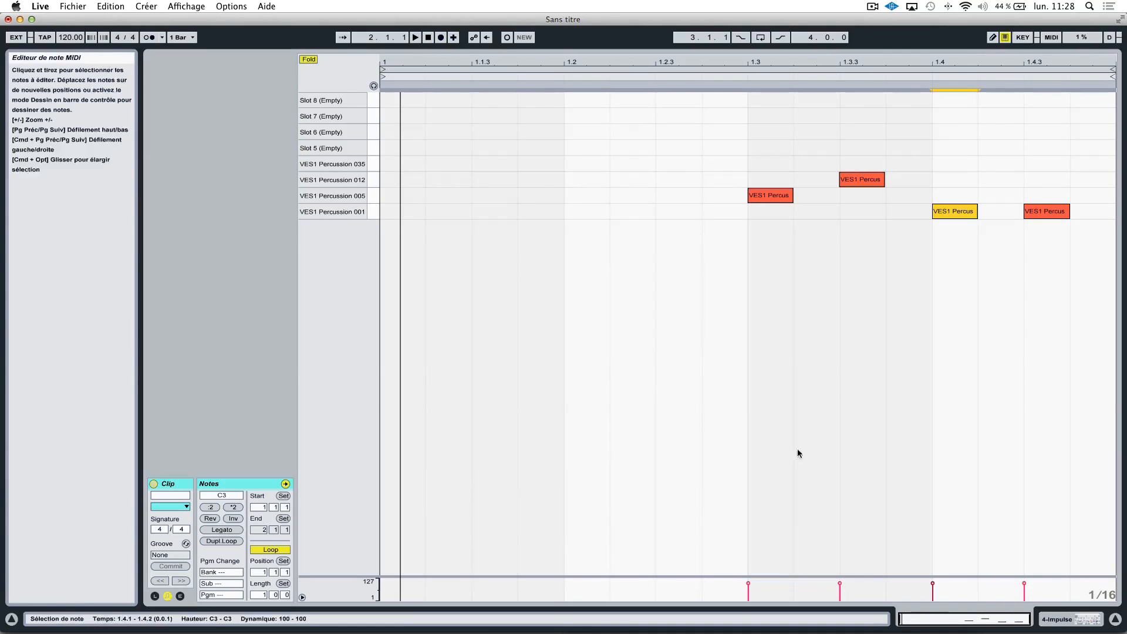
# Return to the Impulse device and play the set while checking its first and fourth sample slots
pyautogui.click(1070, 619)
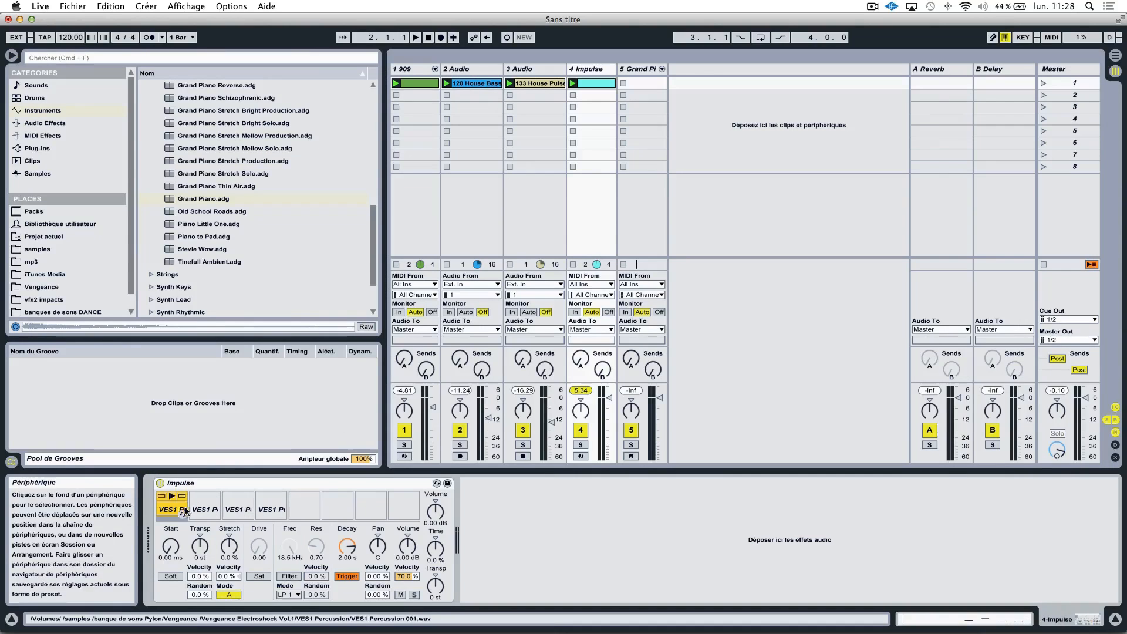
pyautogui.press('space')
pyautogui.click(271, 510)
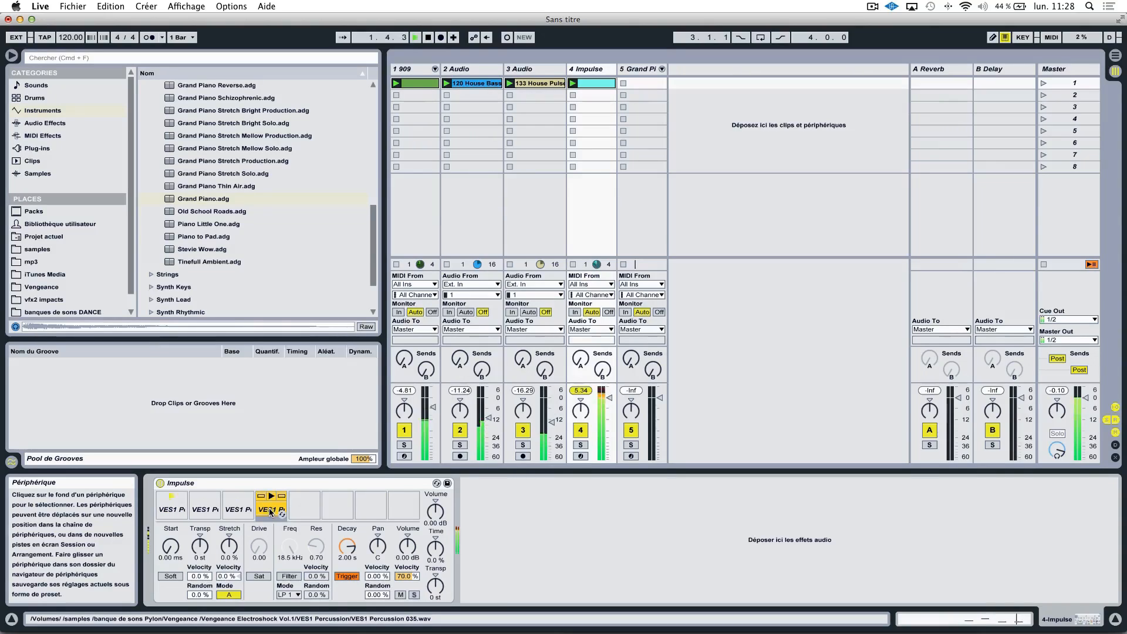
pyautogui.click(171, 512)
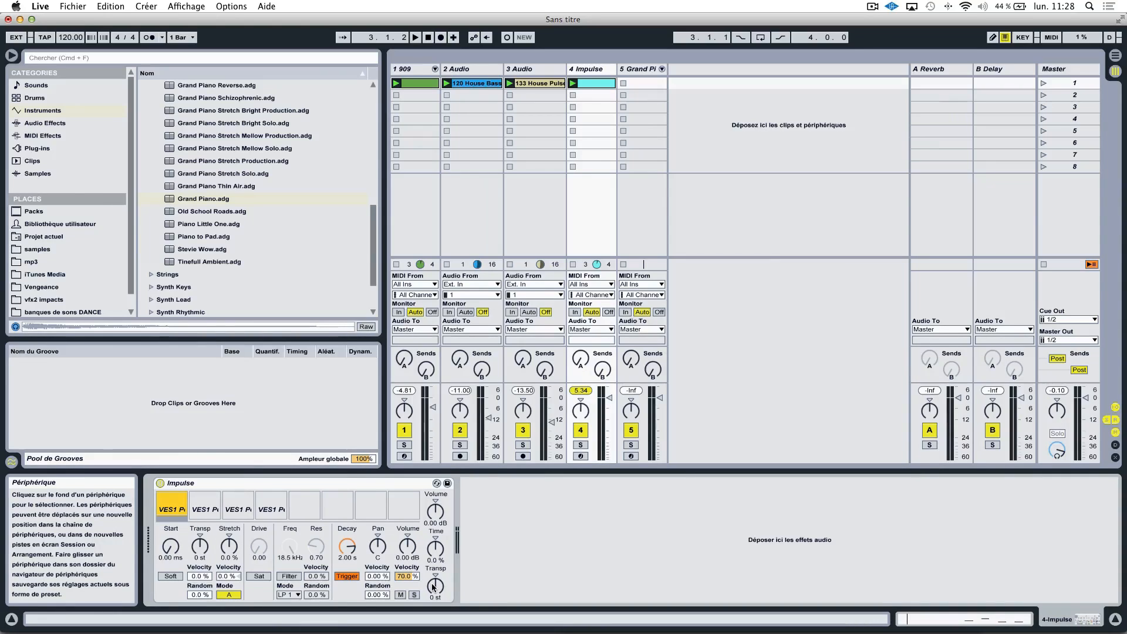
# Raise Impulse's global transposition to +5 st and listen to the set
pyautogui.moveTo(436, 589); pyautogui.dragTo(436, 584)
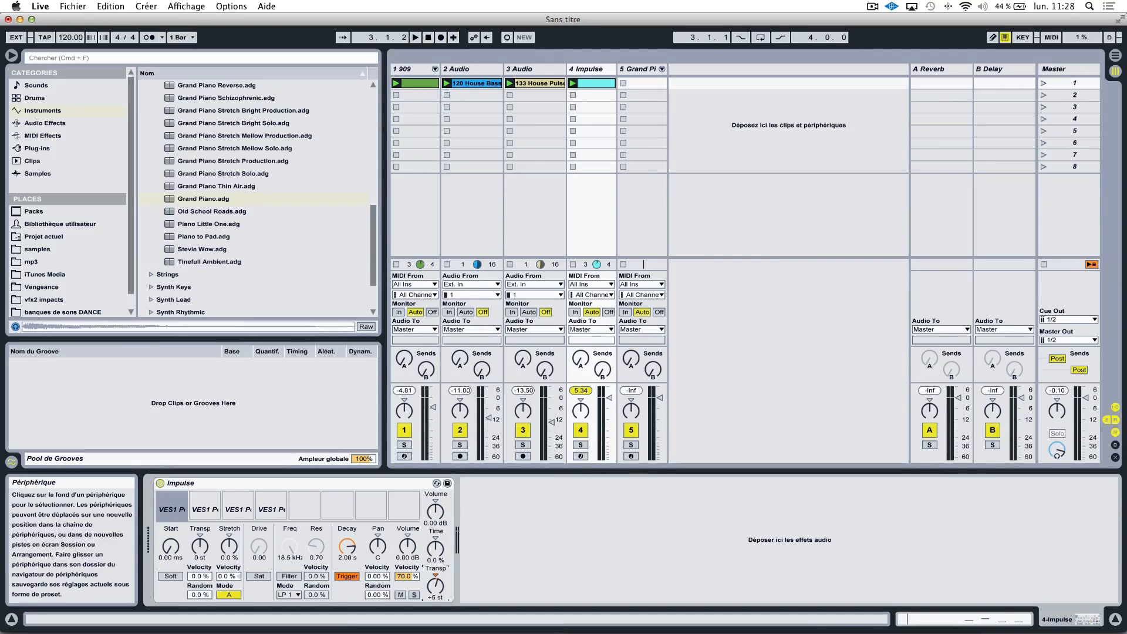
pyautogui.press('space')
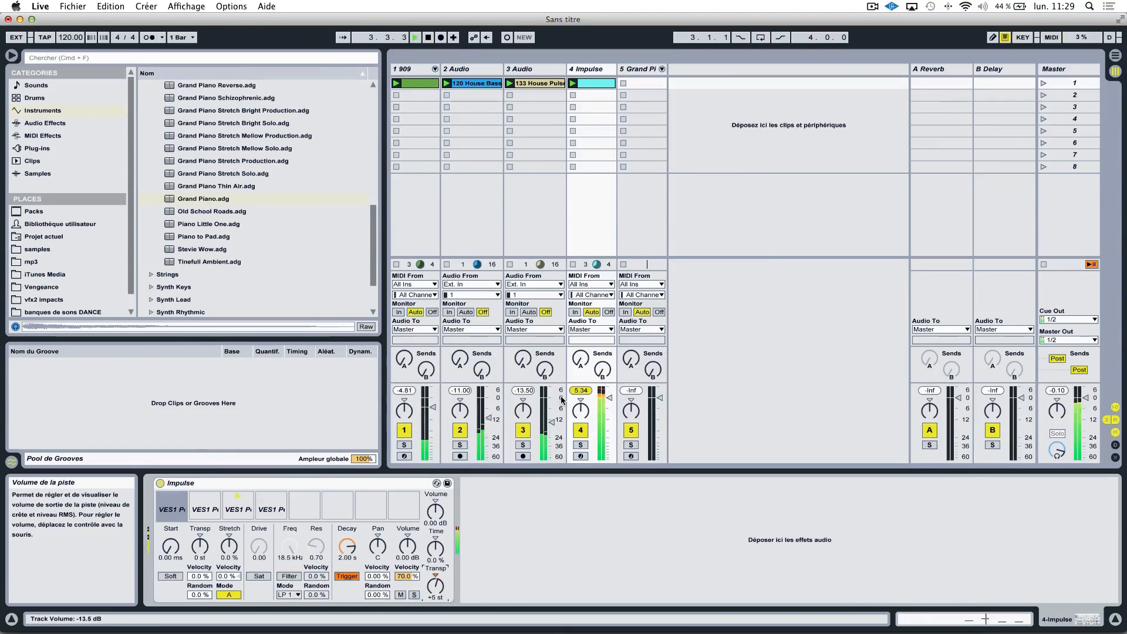
pyautogui.press('space')
# Lower the Impulse track's volume and reset Impulse's global transposition to 0 st
pyautogui.moveTo(611, 399); pyautogui.dragTo(610, 410)
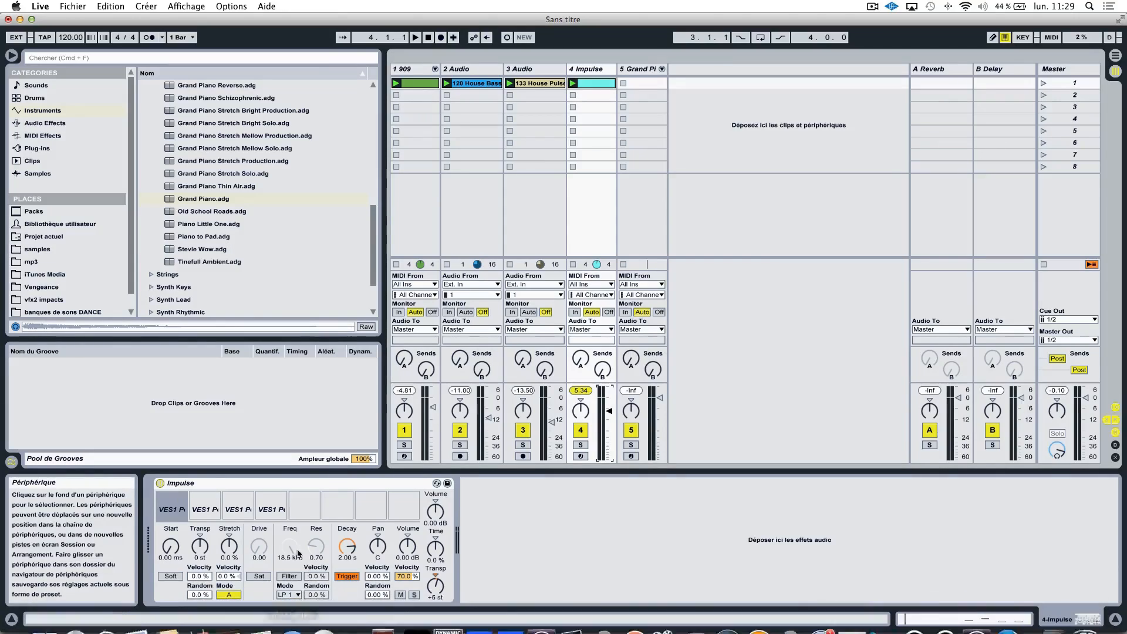
pyautogui.click(210, 511)
pyautogui.click(181, 511)
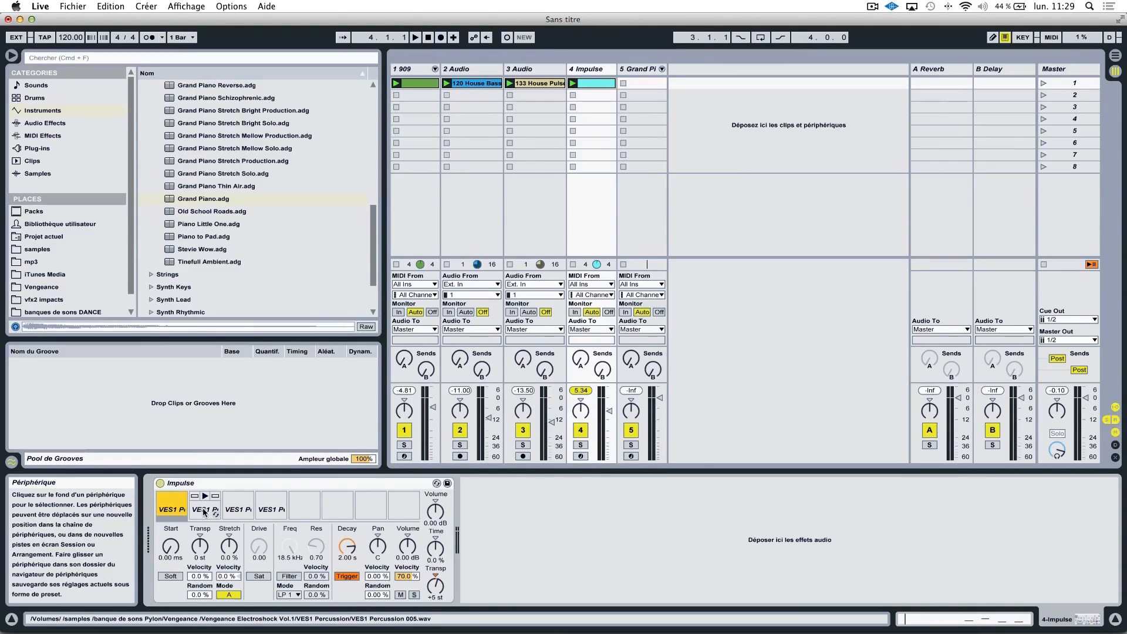
pyautogui.click(431, 583)
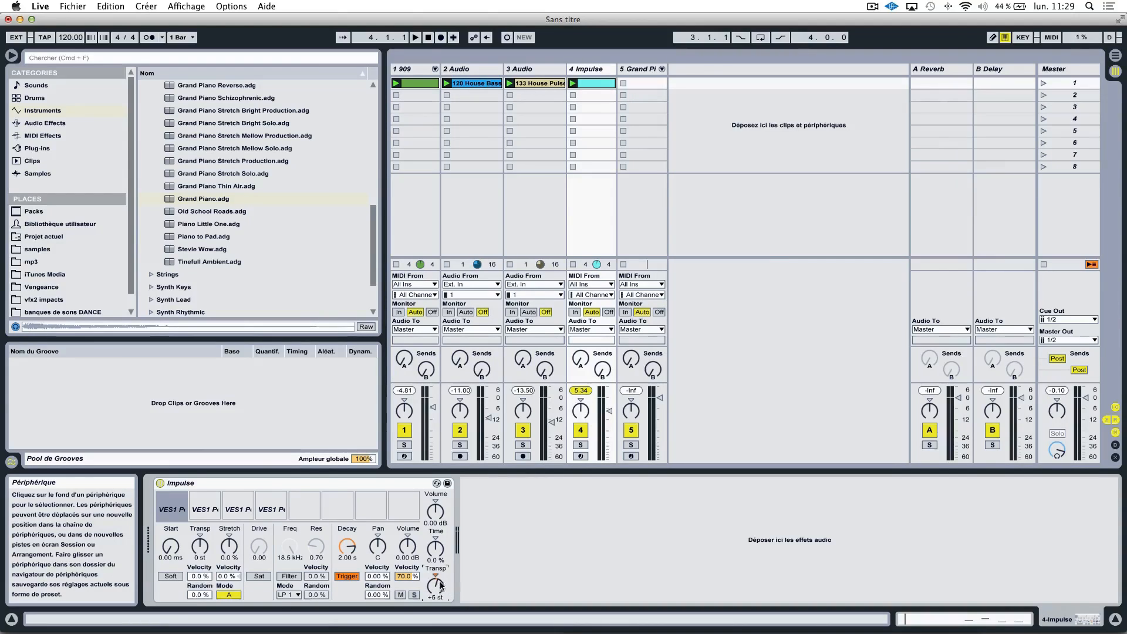
pyautogui.press('Delete')
# Transpose only Impulse's first slot, VES1 Percussion 001, by +5 st
pyautogui.click(172, 511)
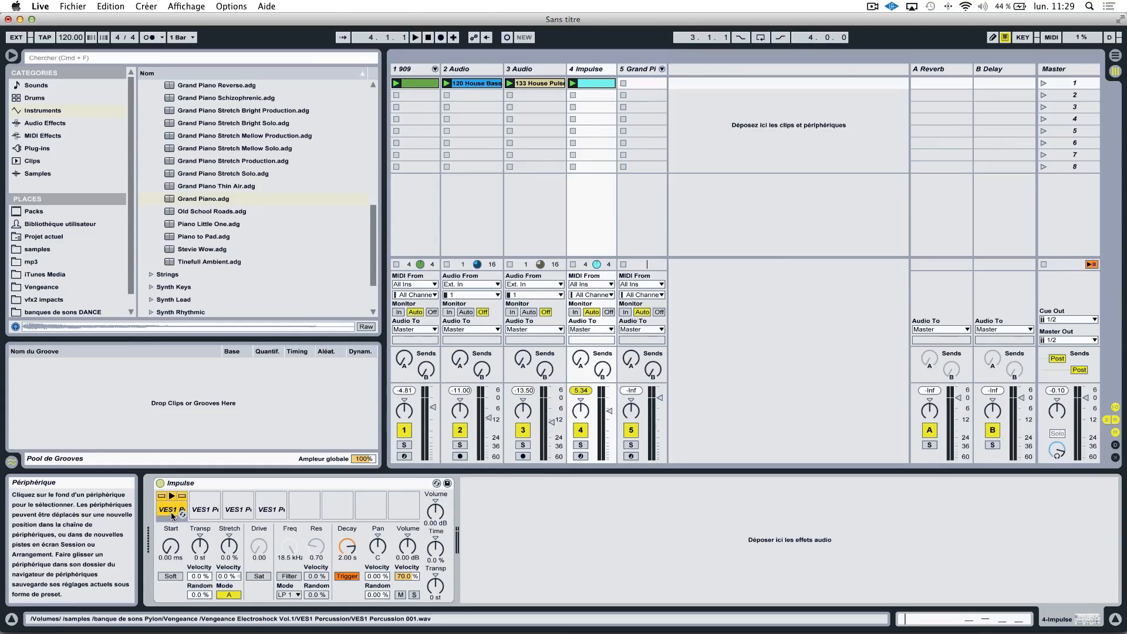
pyautogui.click(200, 546)
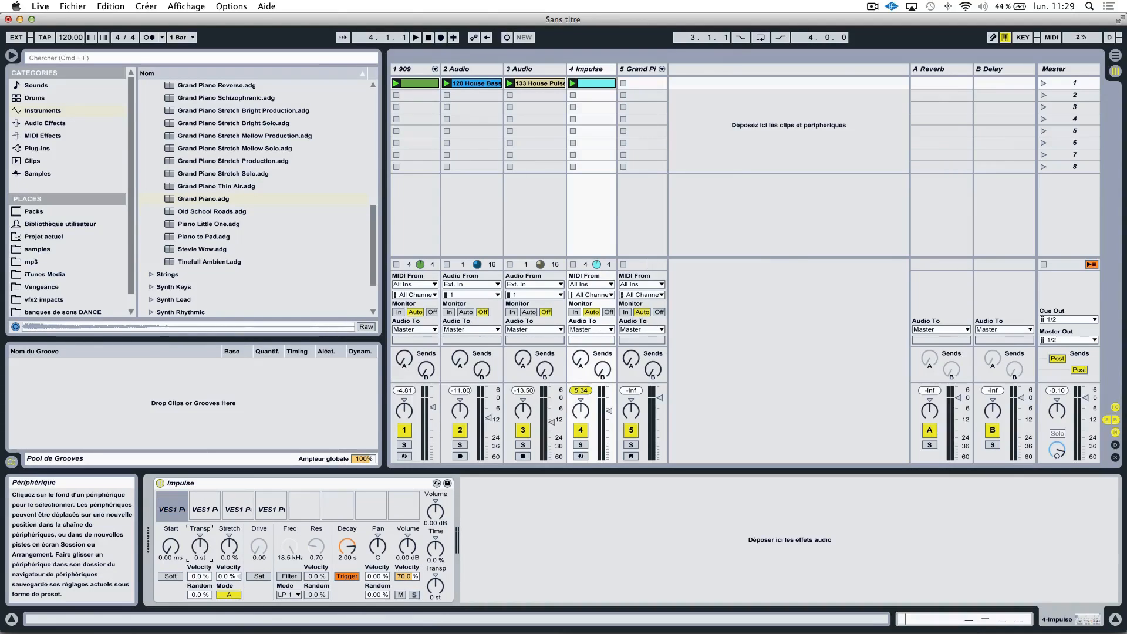
pyautogui.click(183, 515)
pyautogui.click(172, 515)
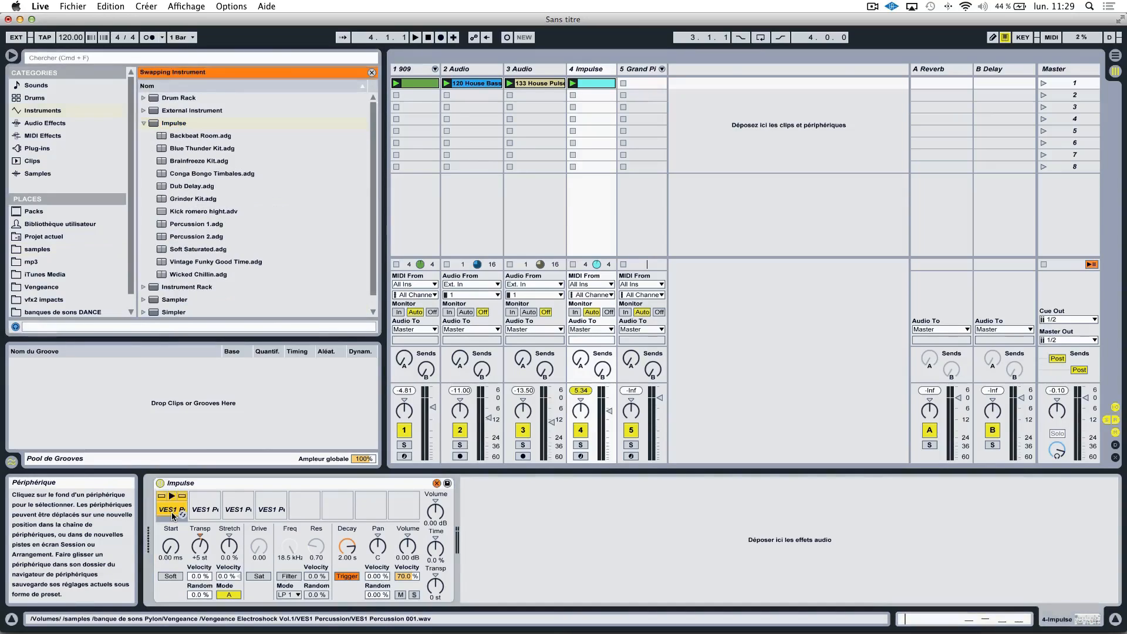
pyautogui.click(171, 517)
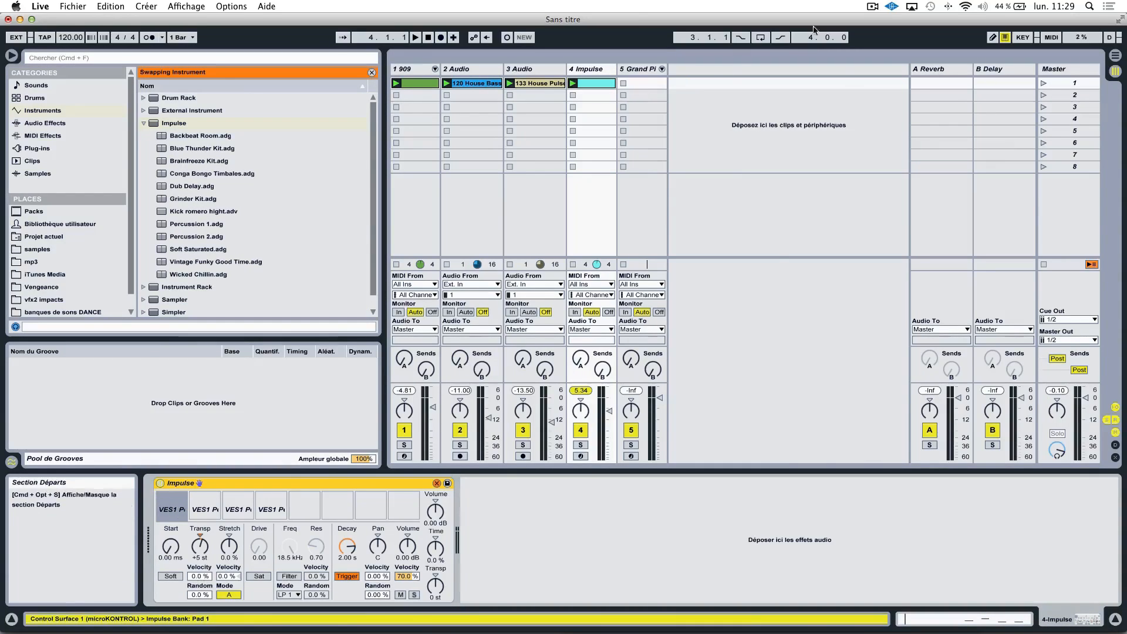
# Check the VES1 Percussion 012 note at 1.3.3 in the Impulse clip, and return to the device view
pyautogui.doubleClick(600, 82)
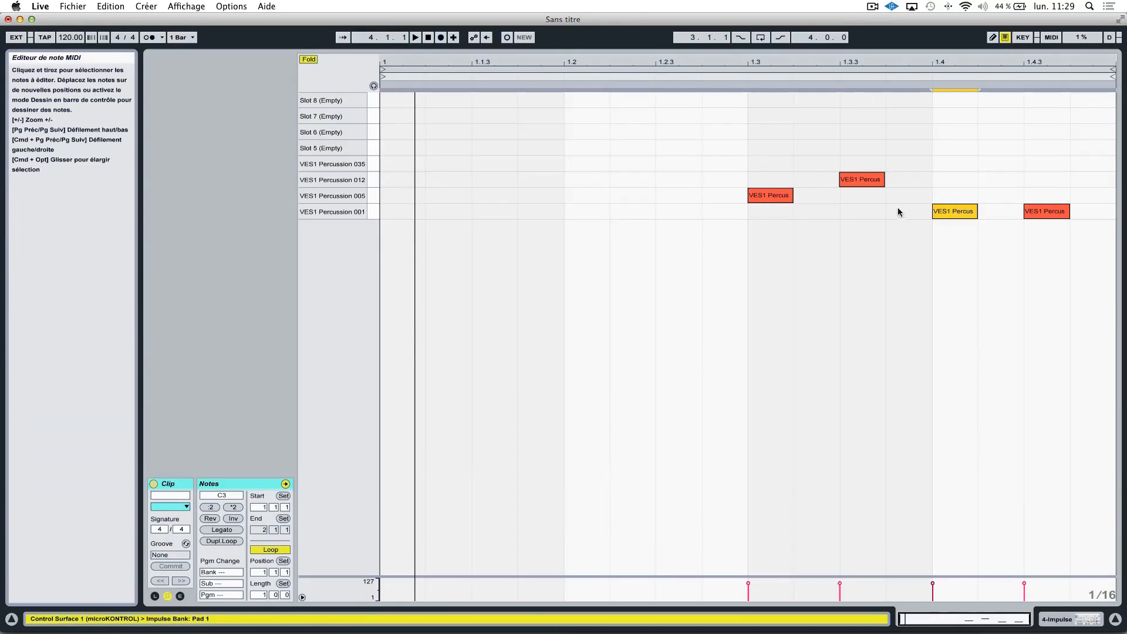
pyautogui.click(861, 182)
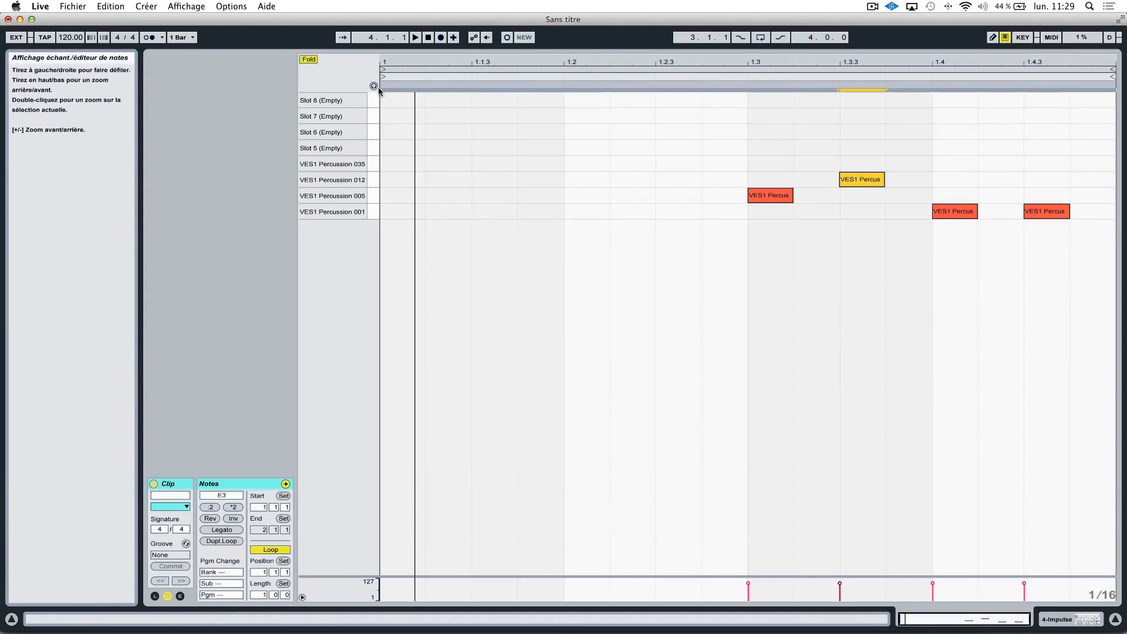
pyautogui.click(1054, 622)
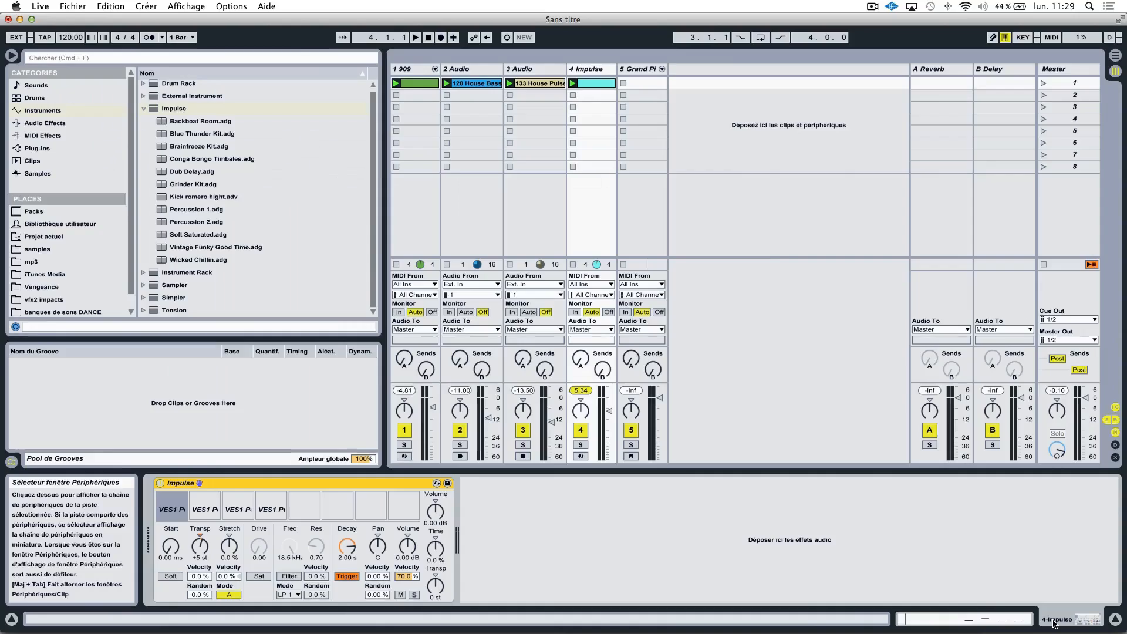
# Play the set and step through Impulse's first three sample slots
pyautogui.click(173, 513)
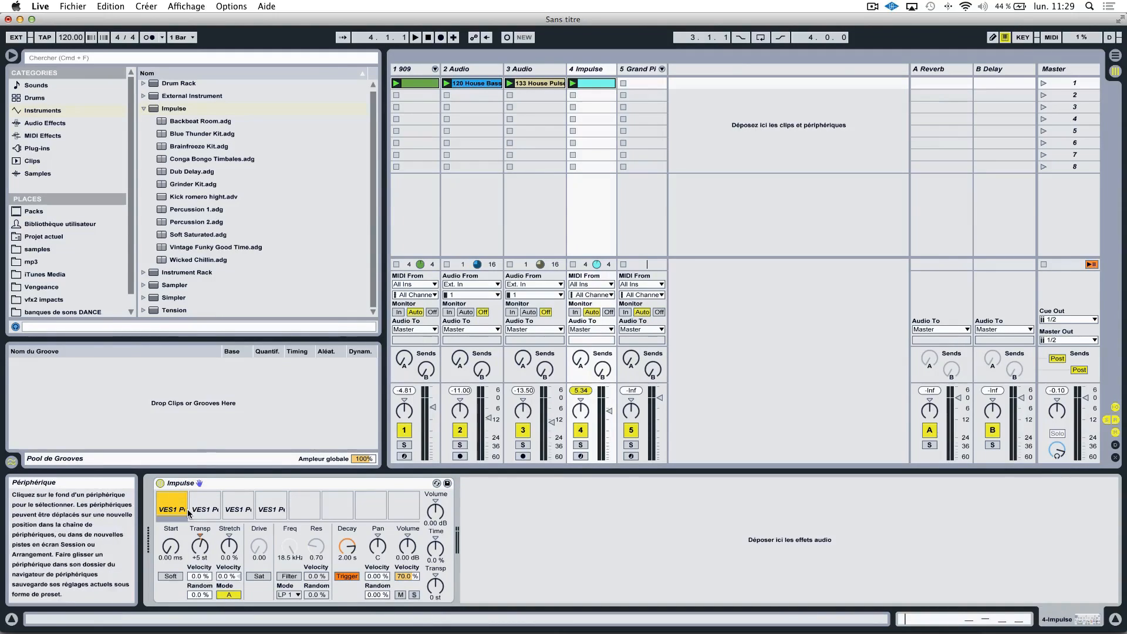
pyautogui.press('space')
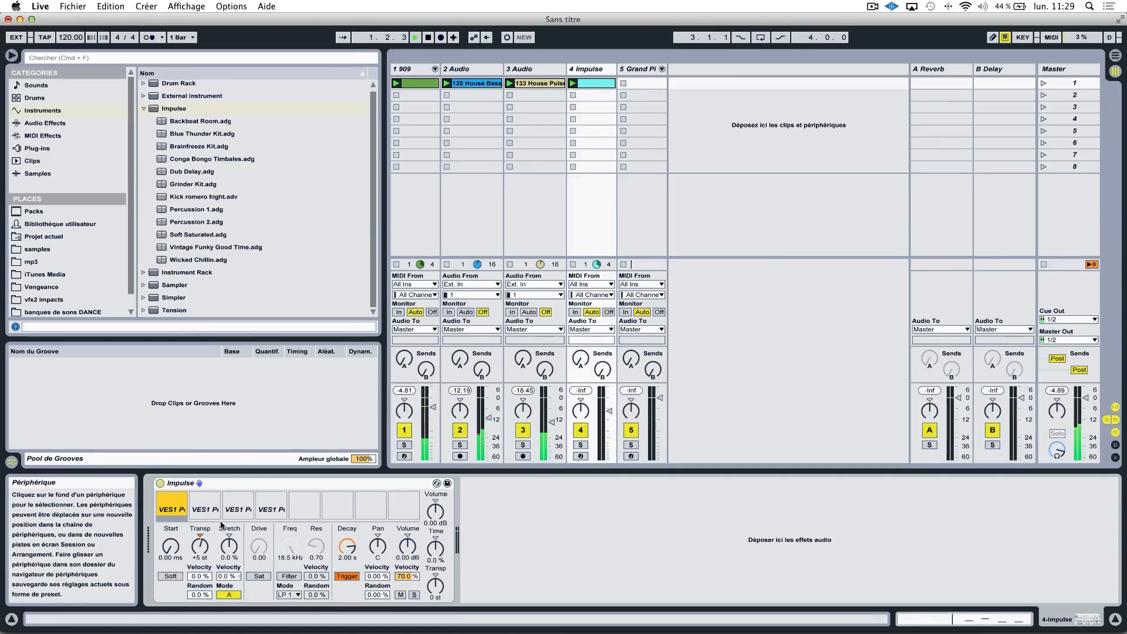
pyautogui.click(202, 511)
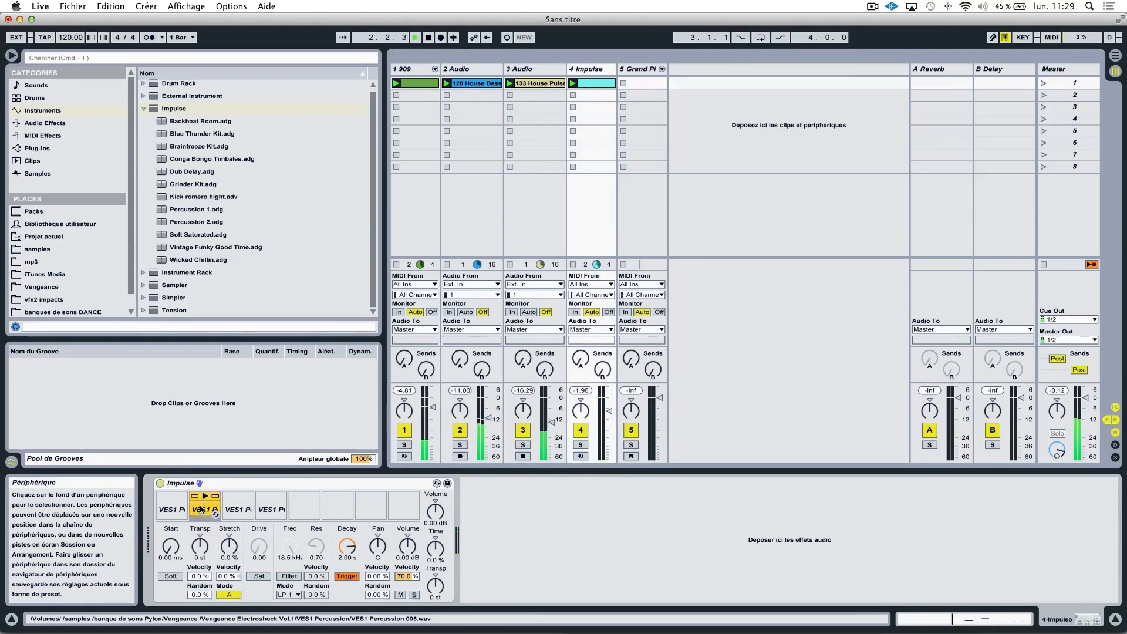
pyautogui.click(244, 511)
# Locate the third slot's sample, VES1 Percussion 012.wav, through its sample file management and reveal it in Finder
pyautogui.rightClick(235, 511)
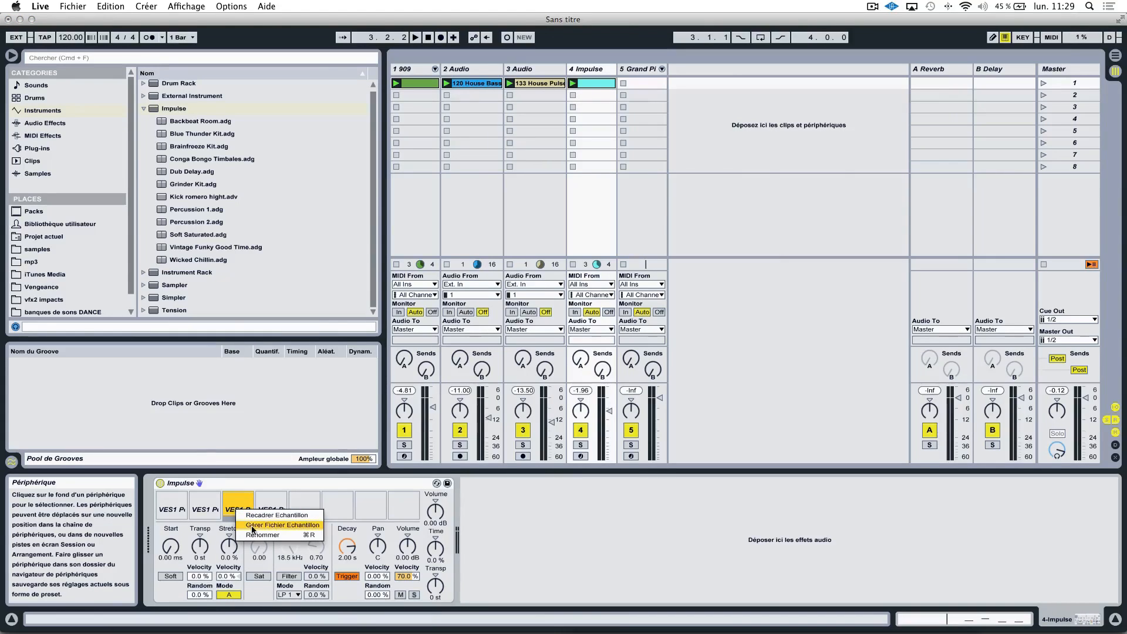
pyautogui.click(251, 526)
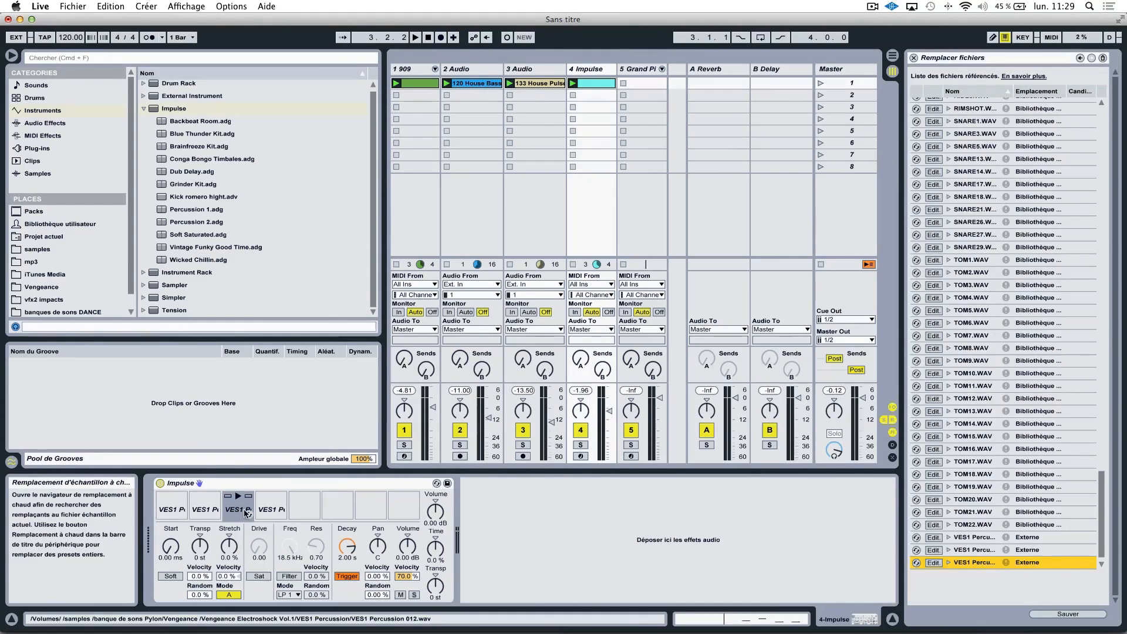
pyautogui.rightClick(967, 562)
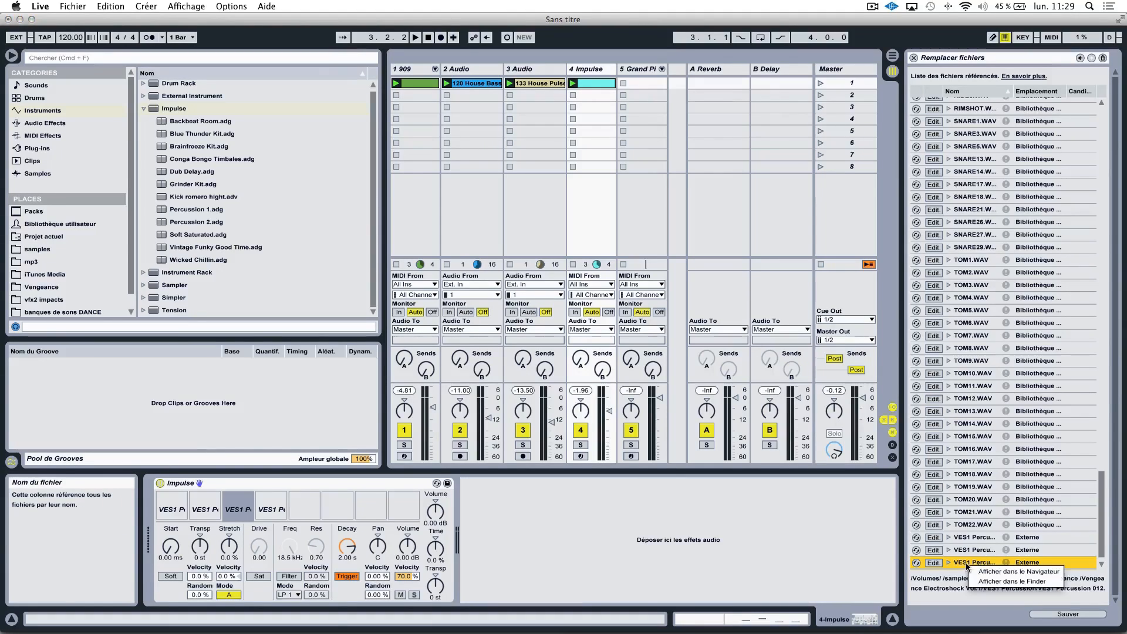
pyautogui.click(983, 581)
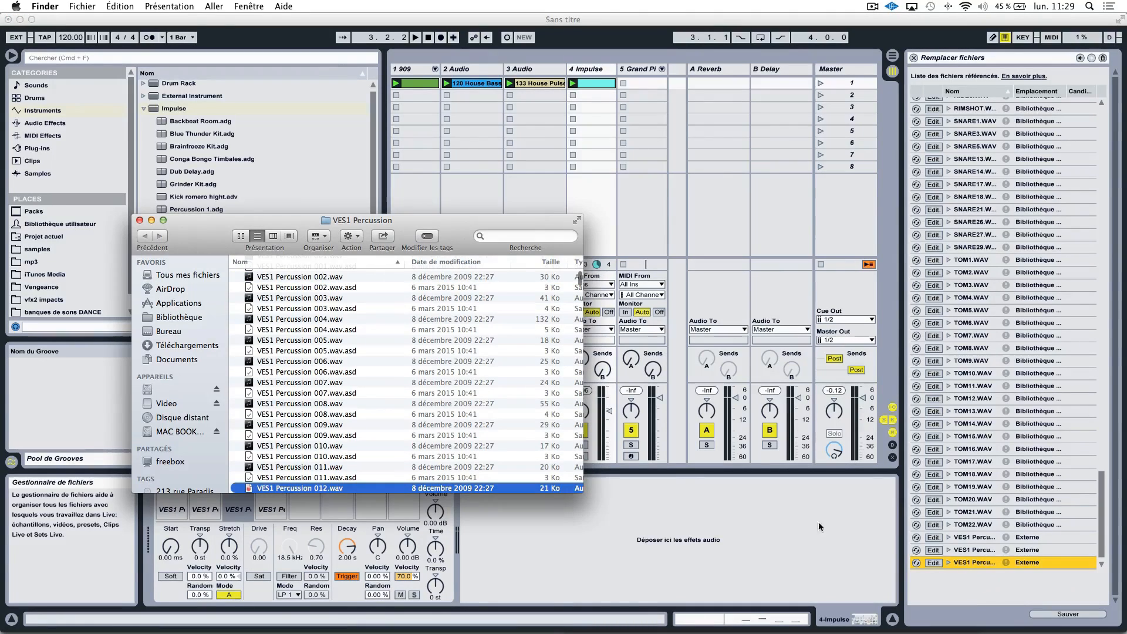
# Preview VES1 Percussion 012.wav with Quick Look in Finder and leave the file selected
pyautogui.press('space')
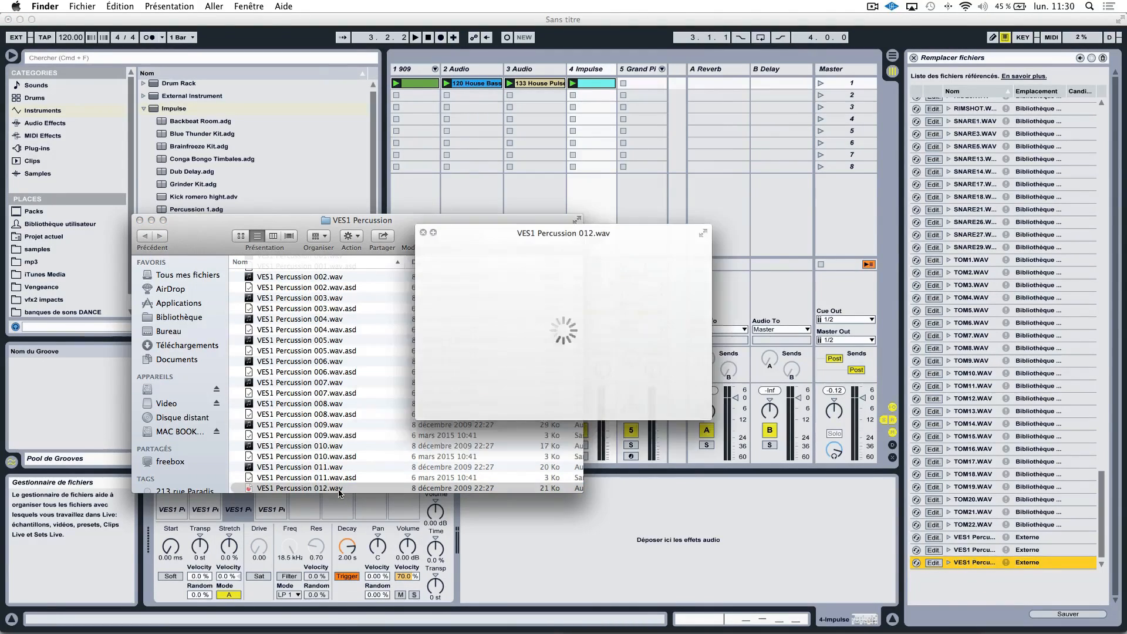
pyautogui.press('space')
pyautogui.click(339, 491)
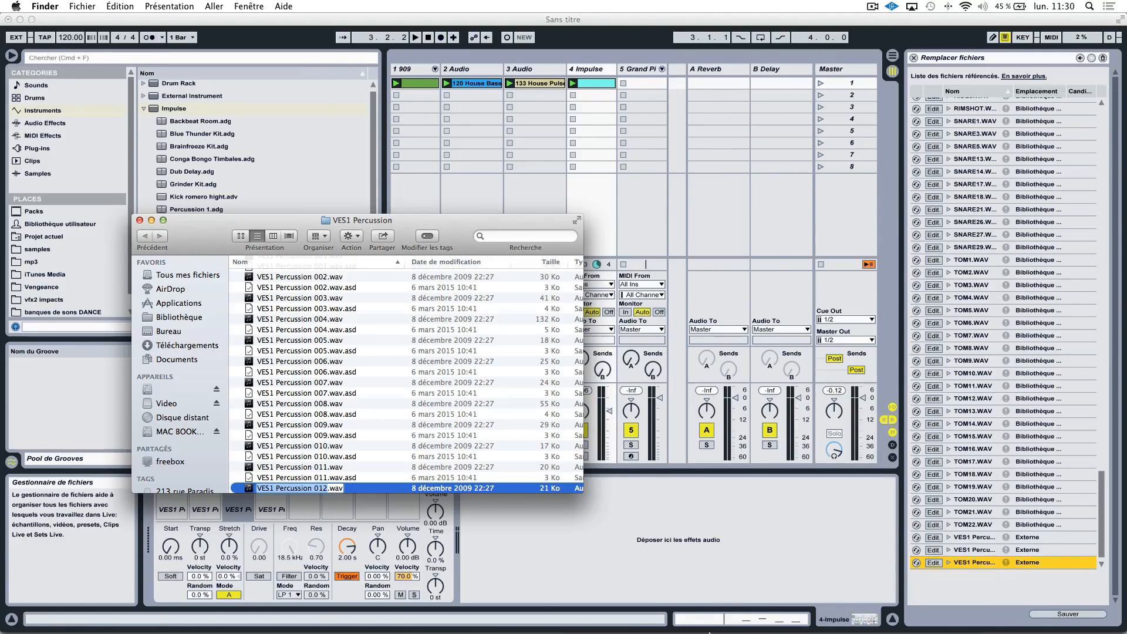
# Add VES1 Percussion 012.wav to KeyFinder's batch list, run the batch analysis and move the KeyFinder window aside
pyautogui.click(799, 619)
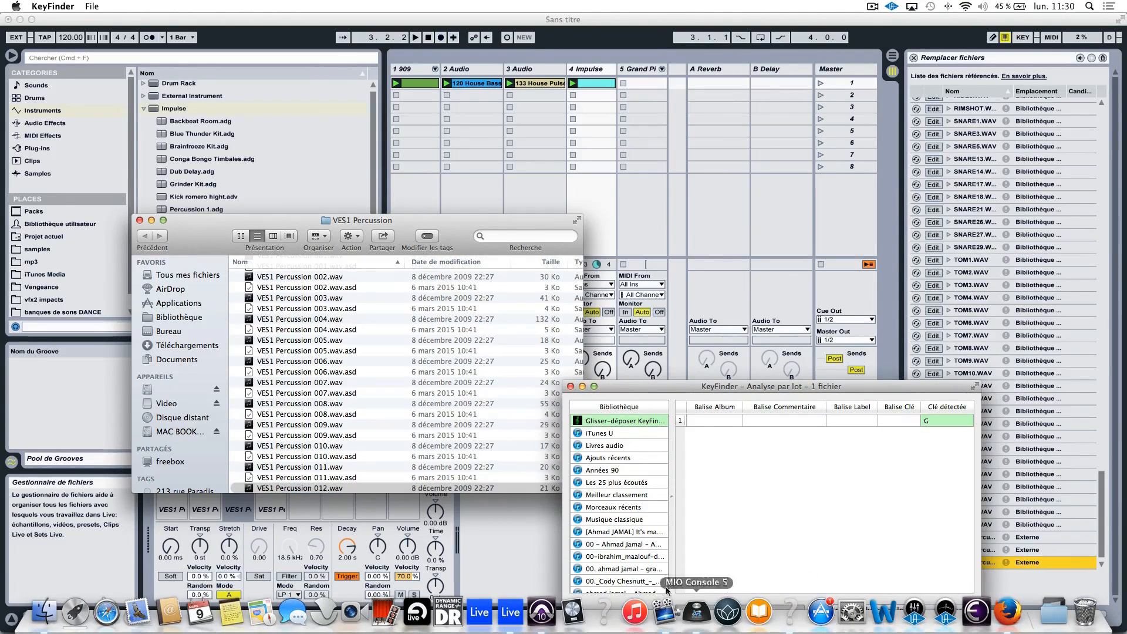
pyautogui.moveTo(314, 489); pyautogui.dragTo(785, 476)
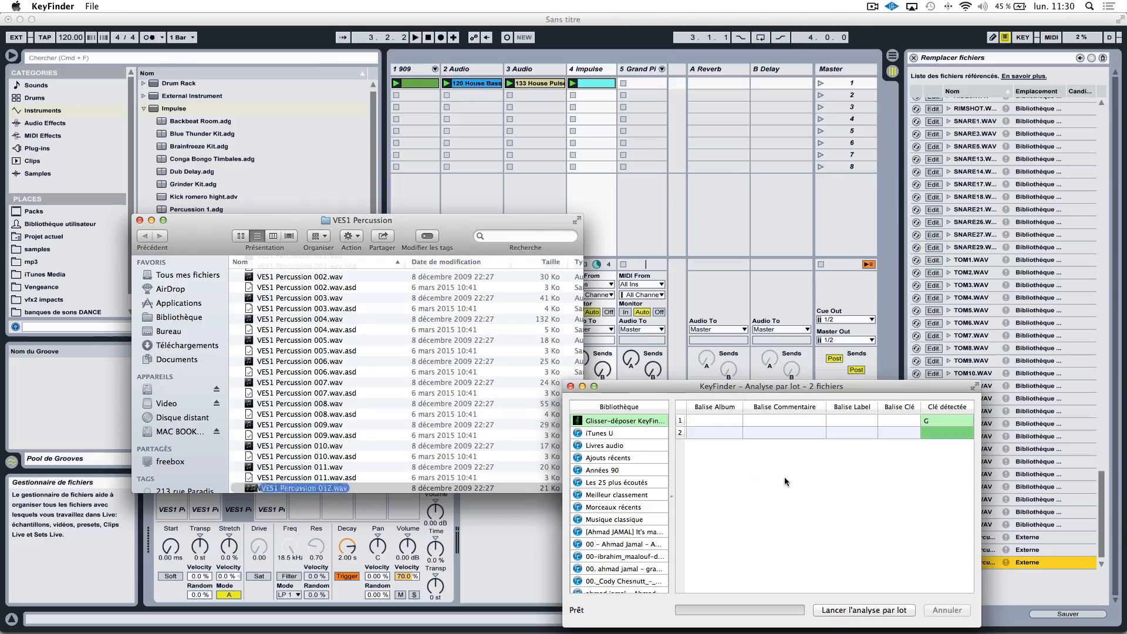
pyautogui.click(891, 612)
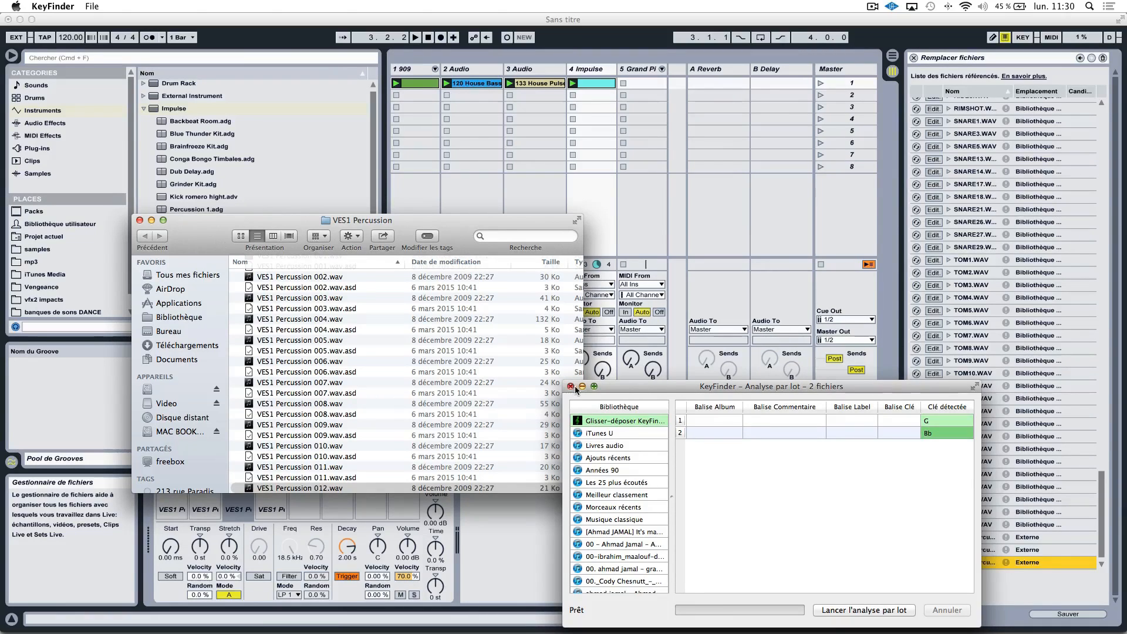
pyautogui.moveTo(636, 389); pyautogui.dragTo(170, 253)
# Switch back to Live, arm the Grand Piano track for recording and play a few notes on it
pyautogui.click(637, 460)
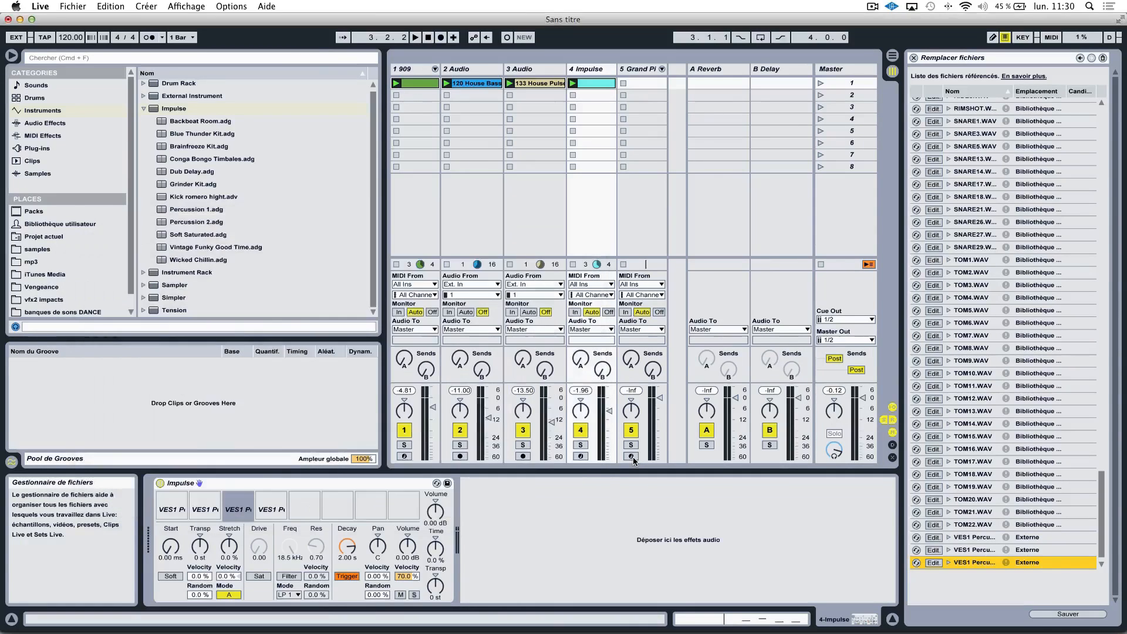
pyautogui.click(632, 457)
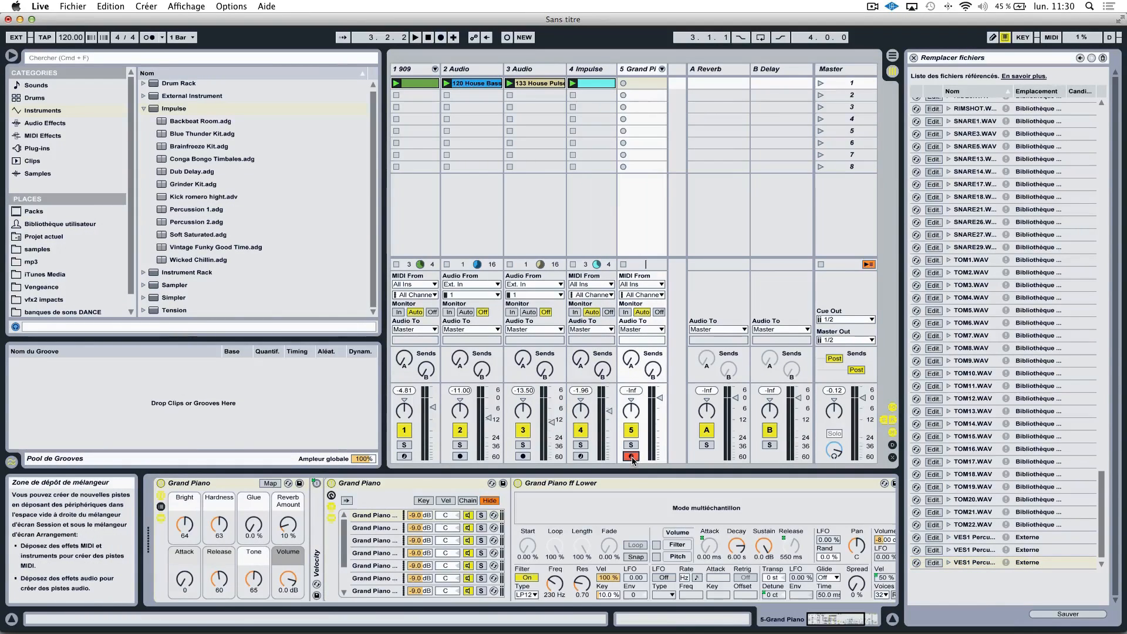
pyautogui.press('q')
pyautogui.press('q')
pyautogui.press('q')
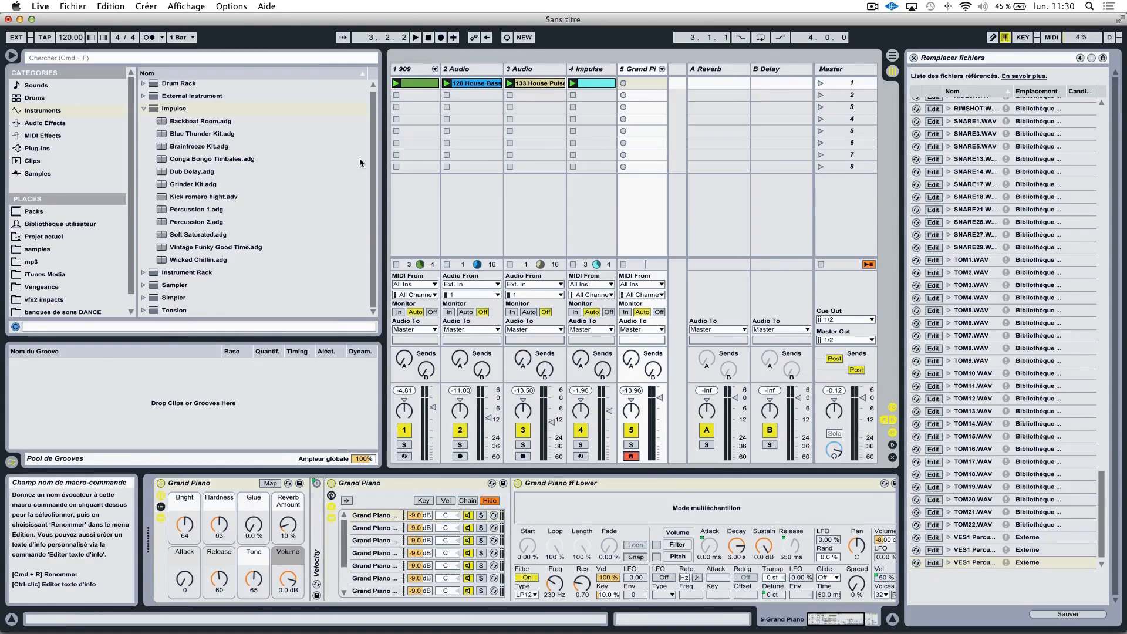
# Transpose the sample in Impulse's third slot by +2 st, check it in playback, and return to the device view
pyautogui.click(592, 73)
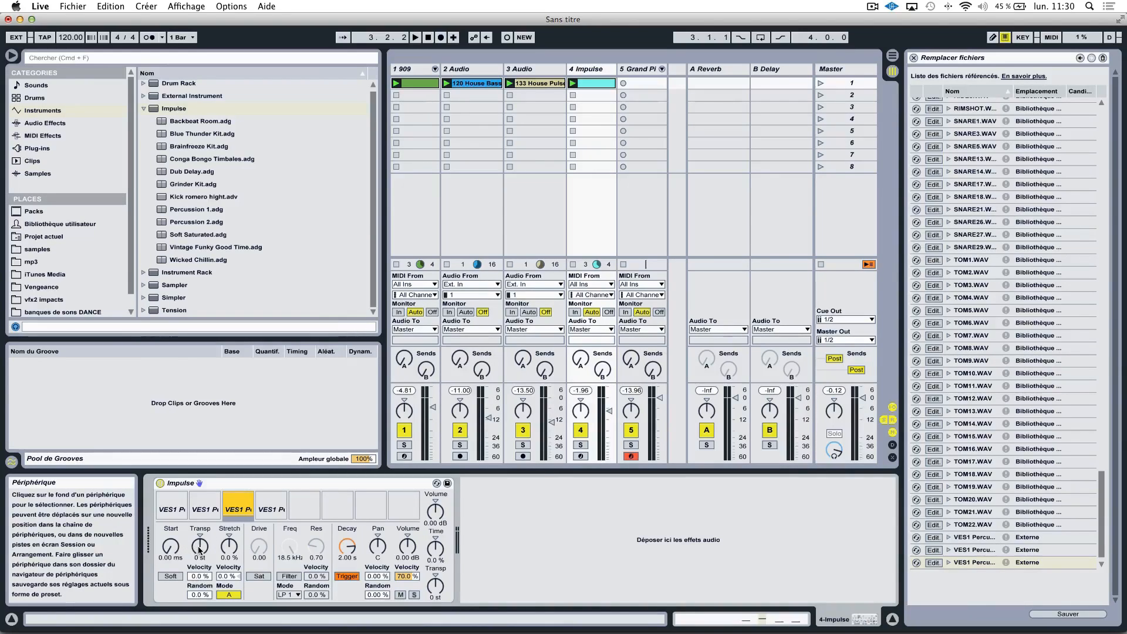
pyautogui.moveTo(199, 550); pyautogui.dragTo(199, 546)
pyautogui.press('space')
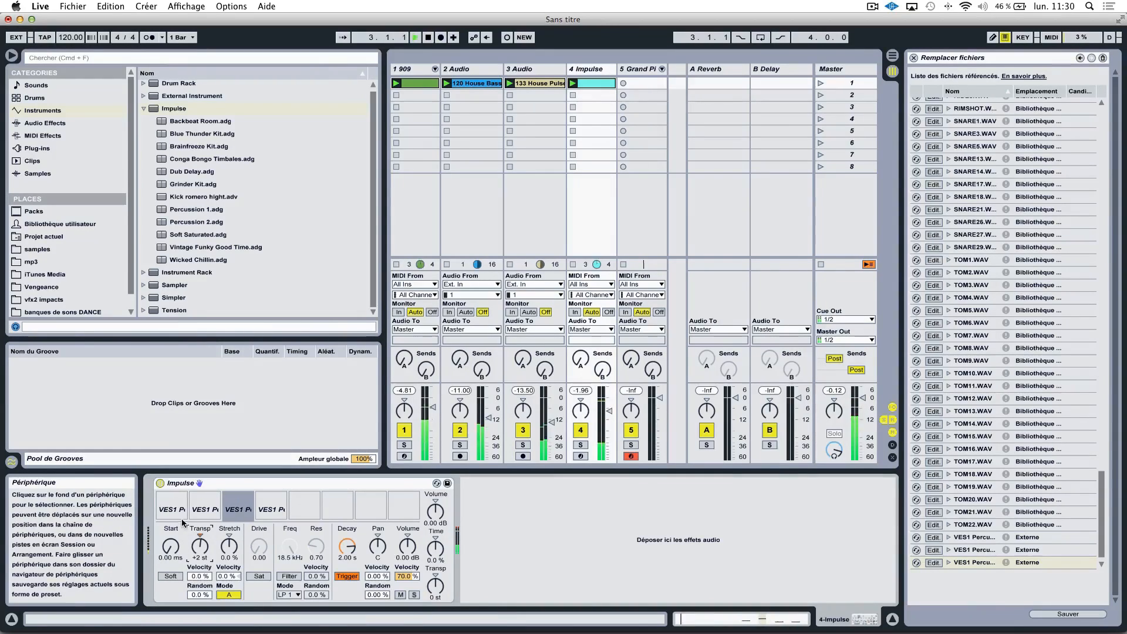
pyautogui.press('space')
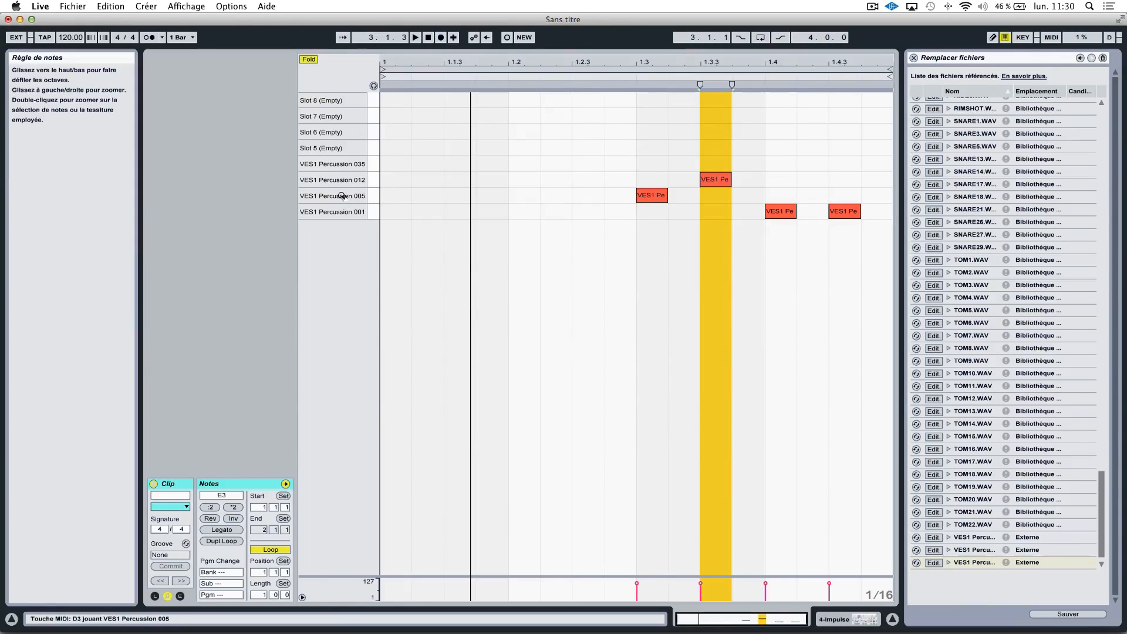
pyautogui.press('Tab')
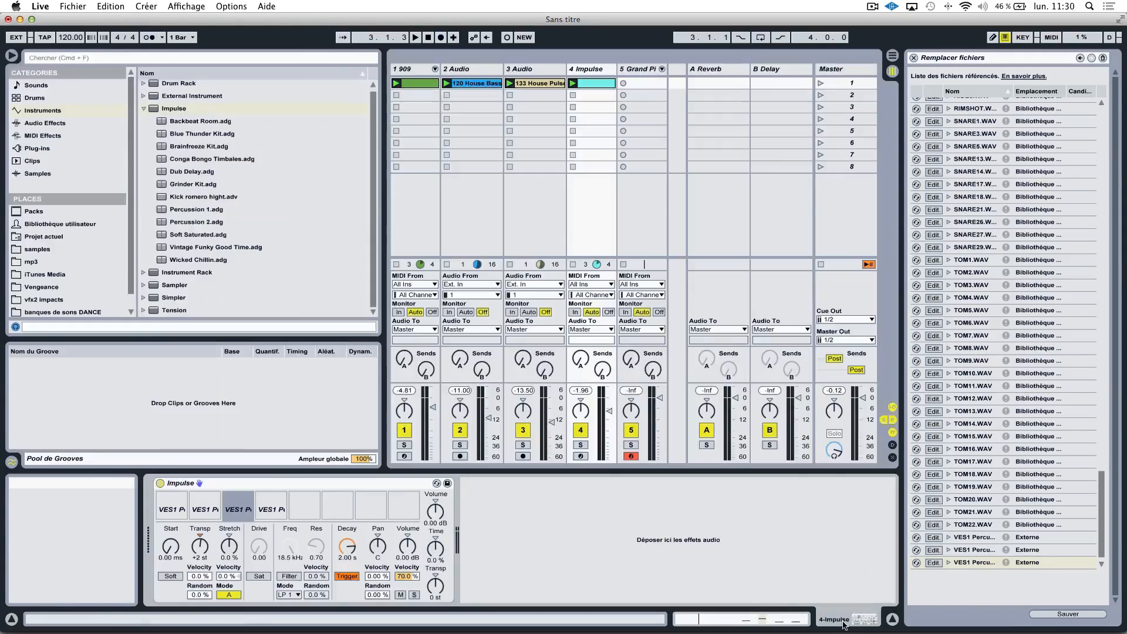
# Locate the second slot's sample, VES1 Percussion 005.wav, through its sample file management and reveal it in Finder
pyautogui.click(172, 511)
pyautogui.click(203, 510)
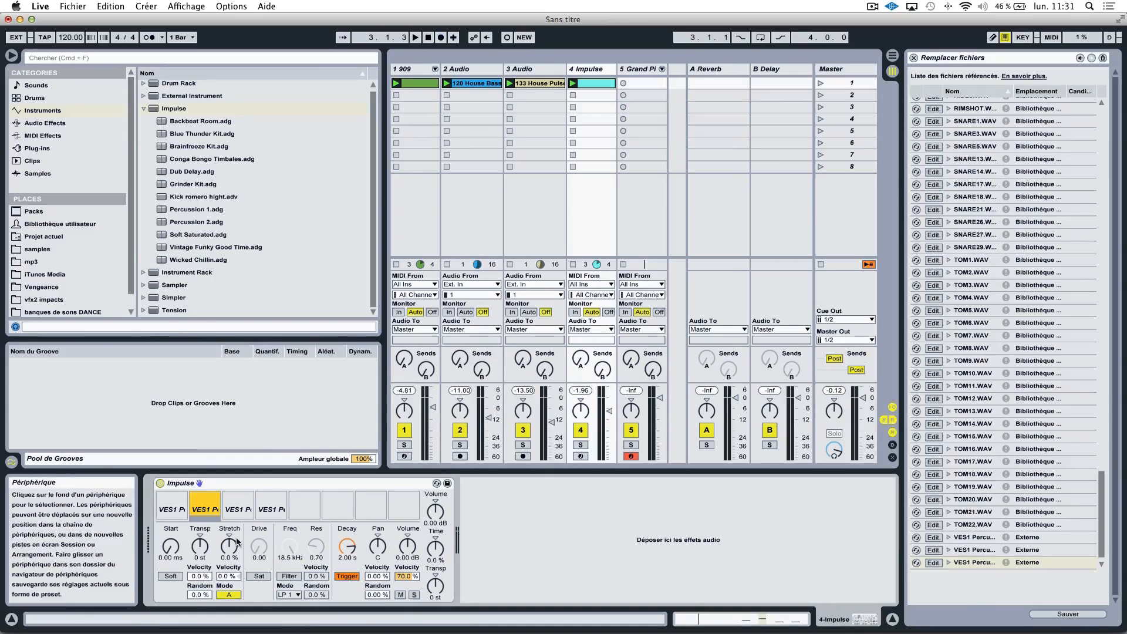
pyautogui.rightClick(203, 510)
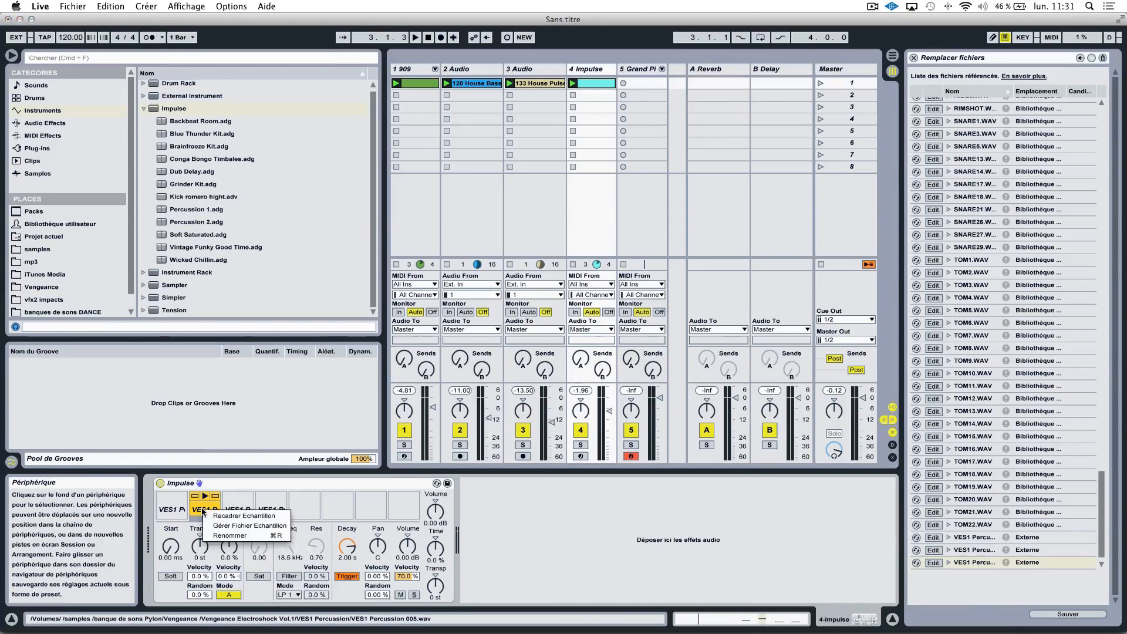
pyautogui.click(227, 526)
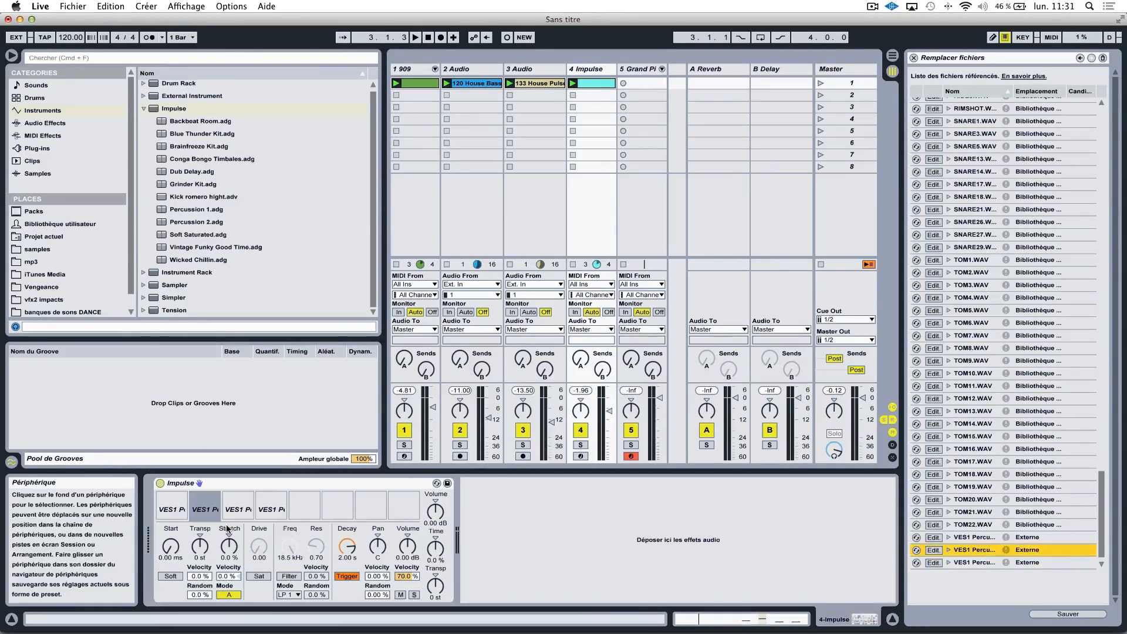
pyautogui.rightClick(974, 553)
pyautogui.click(1019, 566)
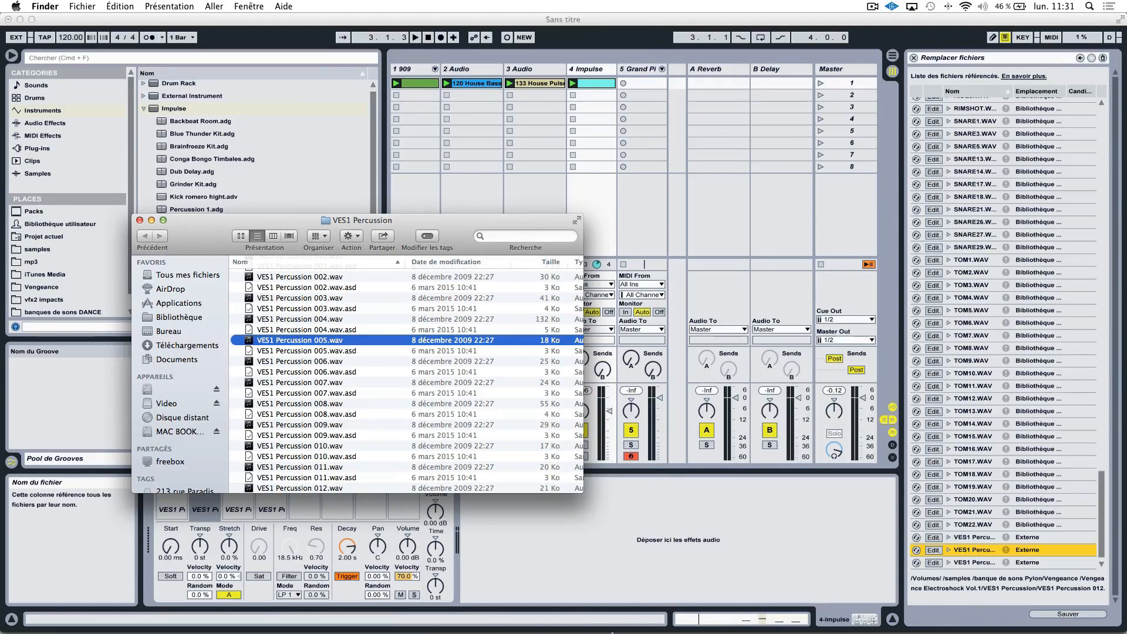
# Analyse VES1 Percussion 005.wav in KeyFinder, check its detected key, and close the KeyFinder and Finder windows
pyautogui.moveTo(635, 616)
pyautogui.click(790, 614)
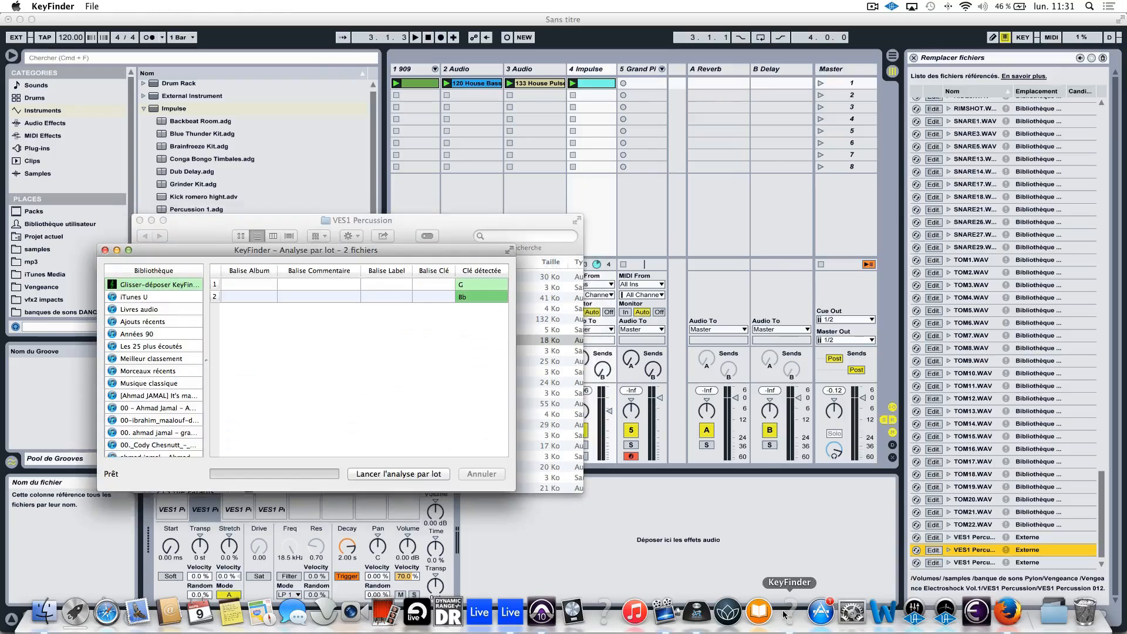
pyautogui.moveTo(250, 242); pyautogui.dragTo(573, 417)
pyautogui.moveTo(335, 341); pyautogui.dragTo(640, 516)
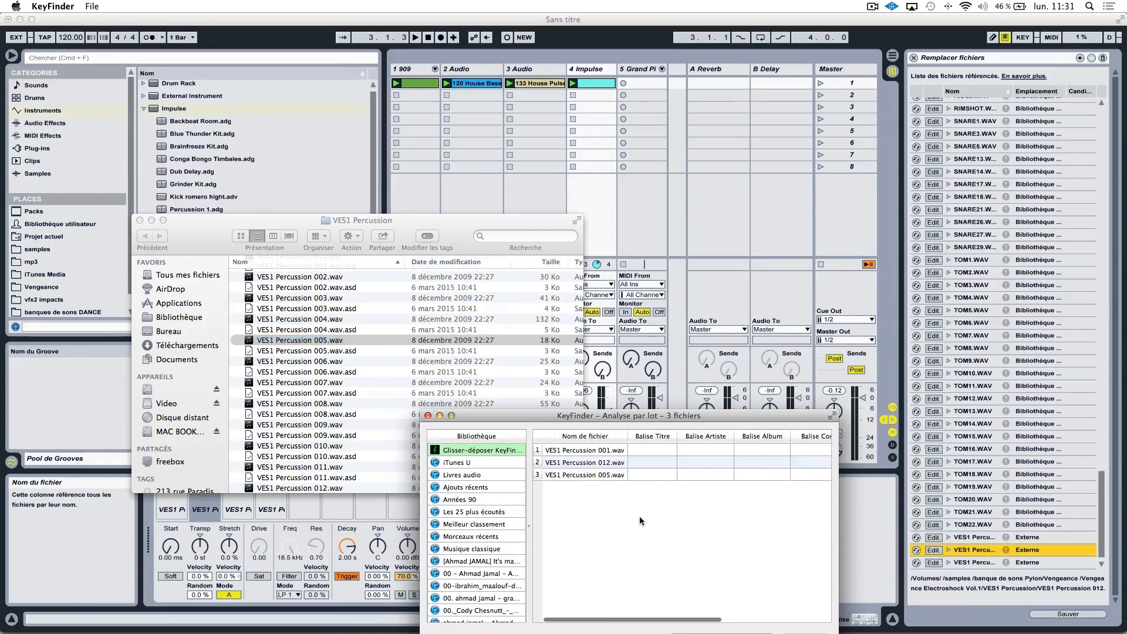
pyautogui.moveTo(598, 417); pyautogui.dragTo(595, 242)
pyautogui.click(709, 466)
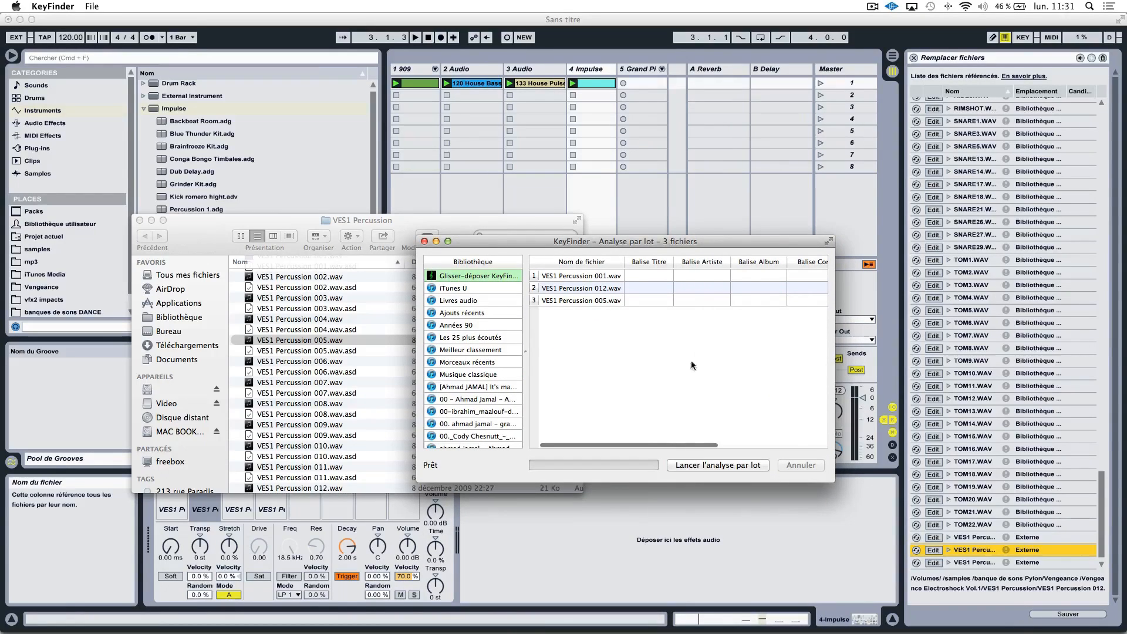
pyautogui.hscroll(5, 692, 366)
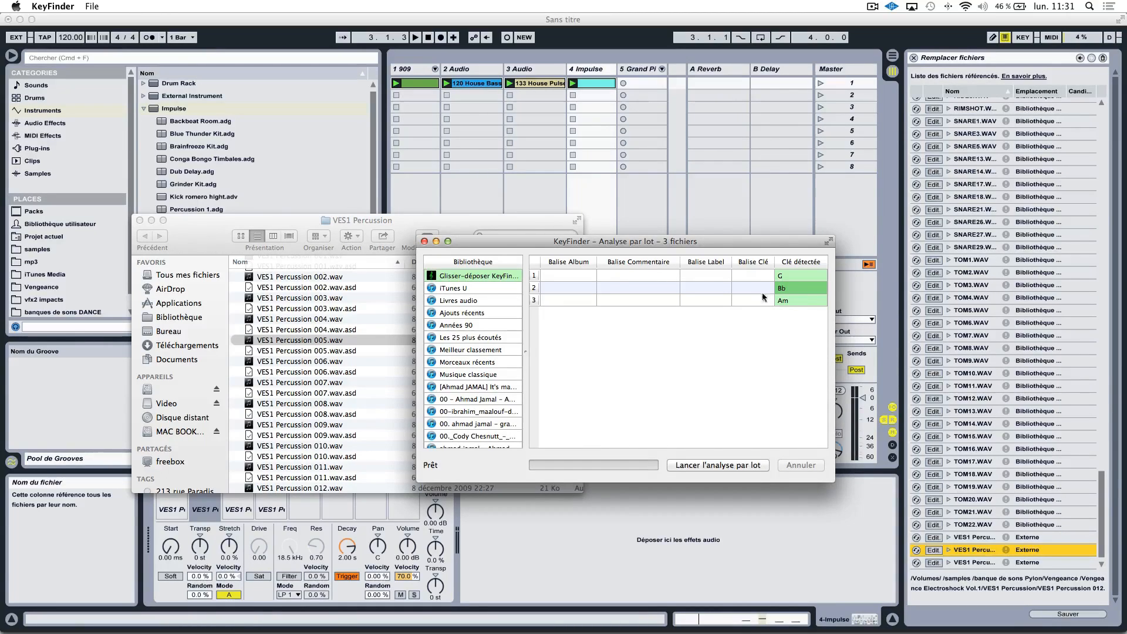
pyautogui.click(424, 241)
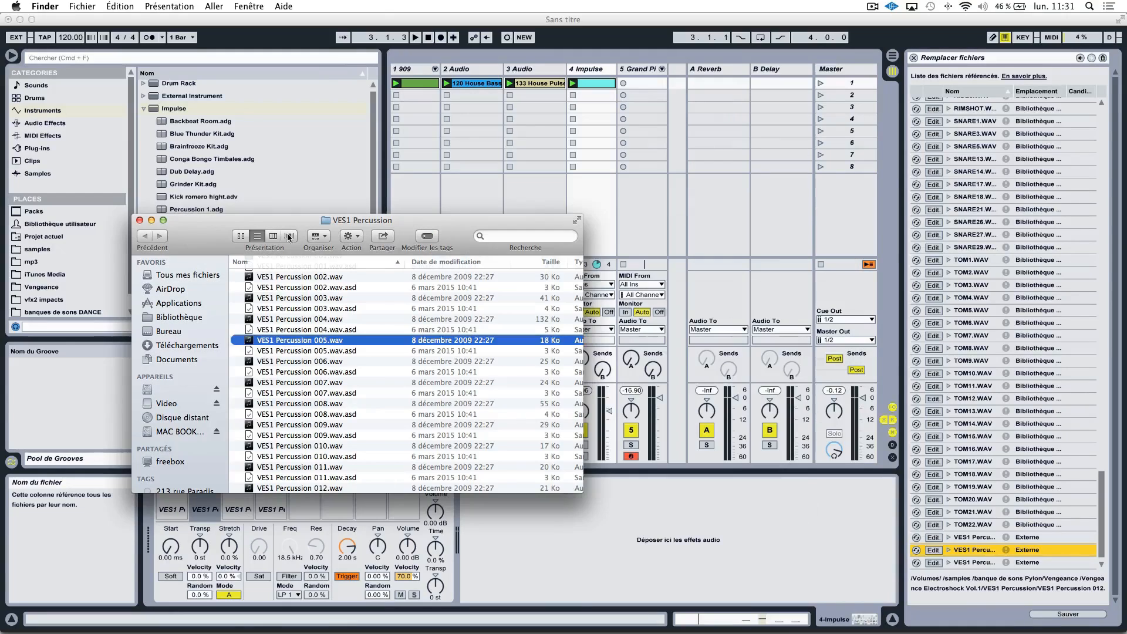
pyautogui.click(139, 221)
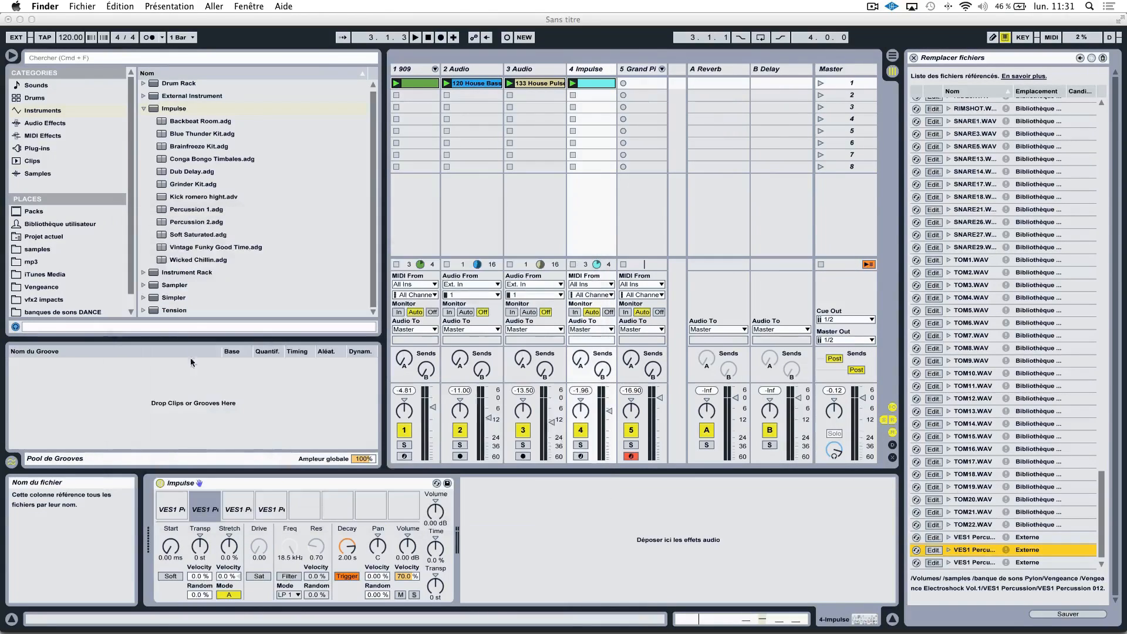
# Transpose the sample in Impulse's second slot by +3 st, and hide the file manager and the browser
pyautogui.click(203, 516)
pyautogui.moveTo(201, 546); pyautogui.dragTo(201, 537)
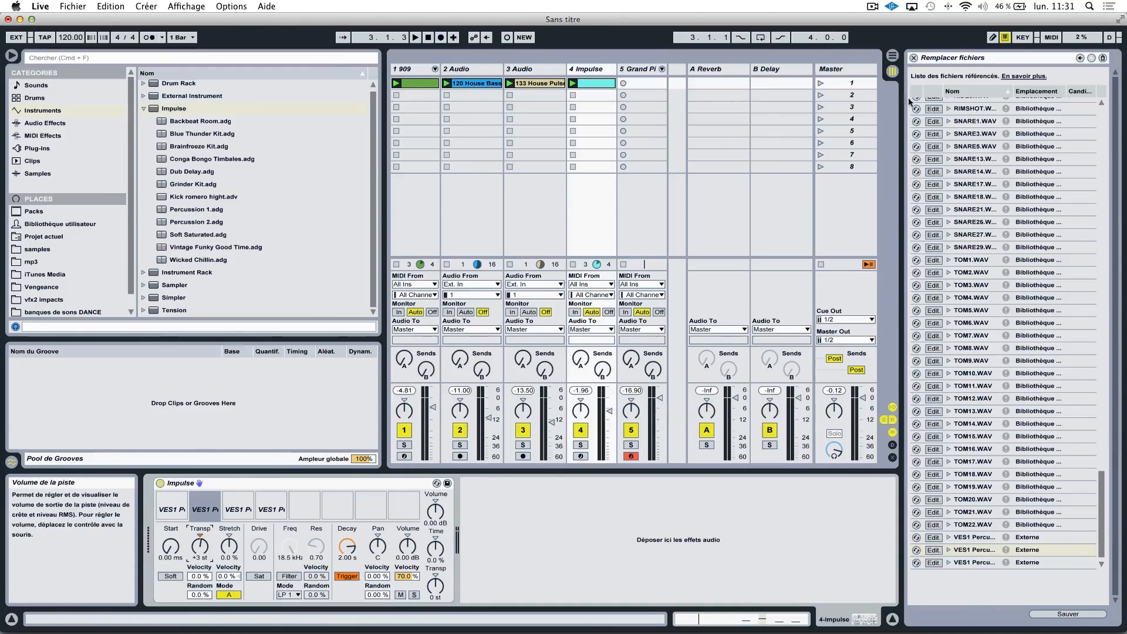
pyautogui.click(913, 58)
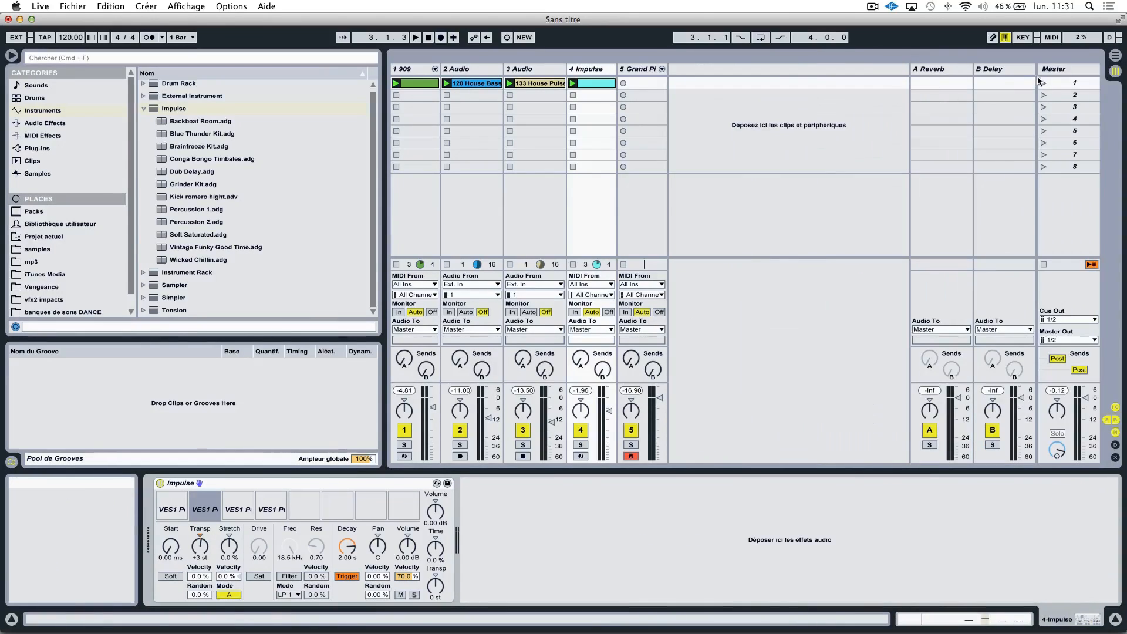
pyautogui.click(11, 55)
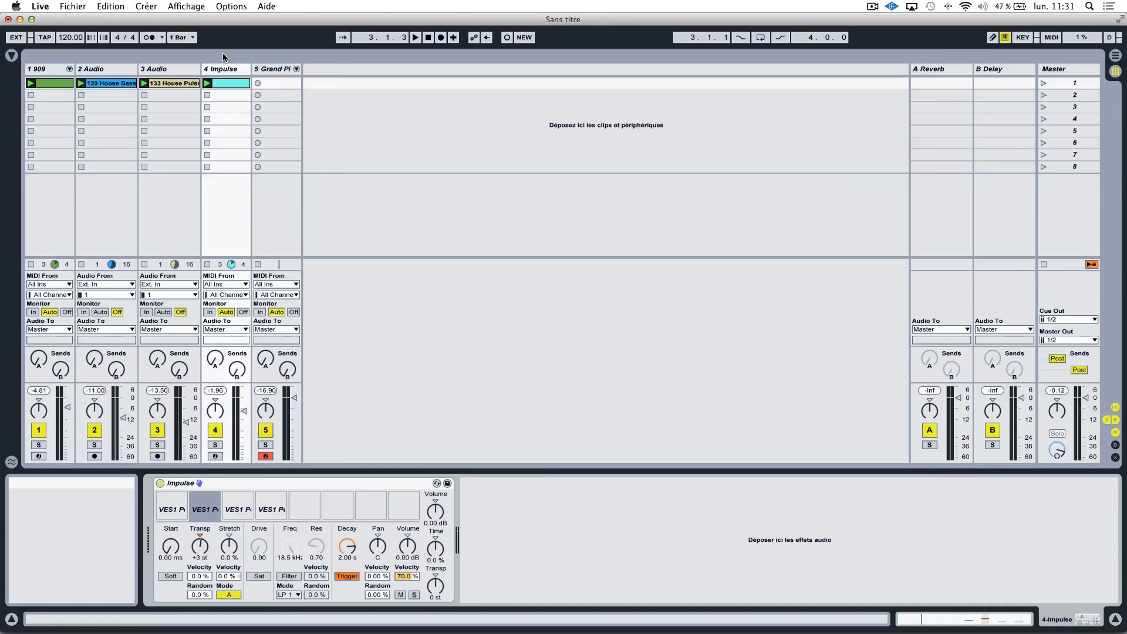
# Play the set, lower the Impulse track's volume to about -19 dB and raise its send A slightly
pyautogui.press('space')
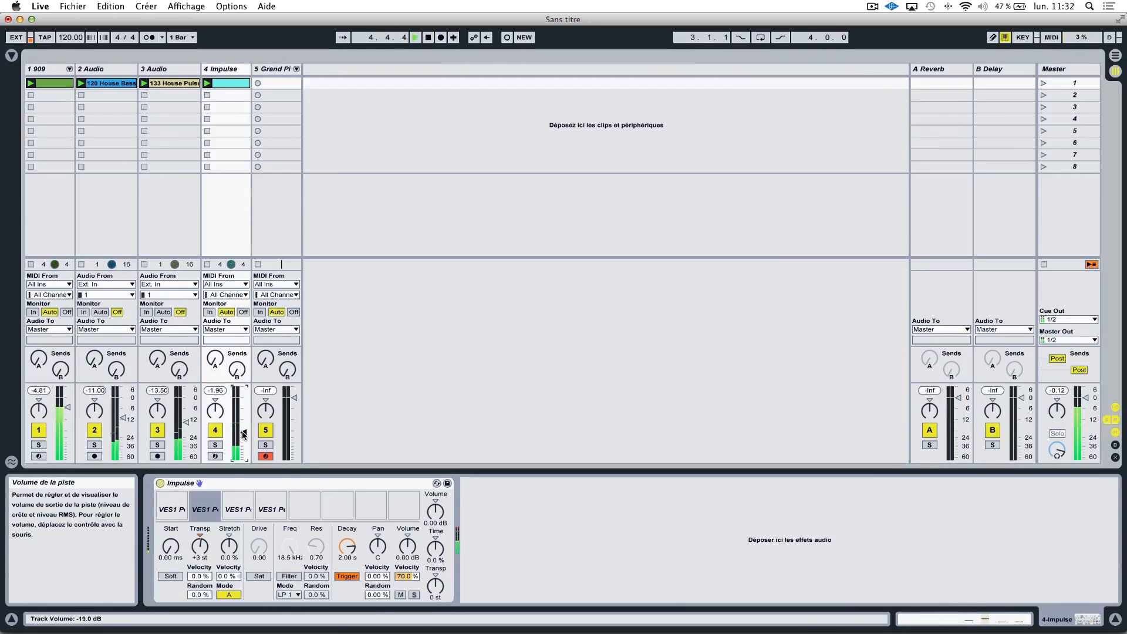
pyautogui.moveTo(244, 432); pyautogui.dragTo(241, 440)
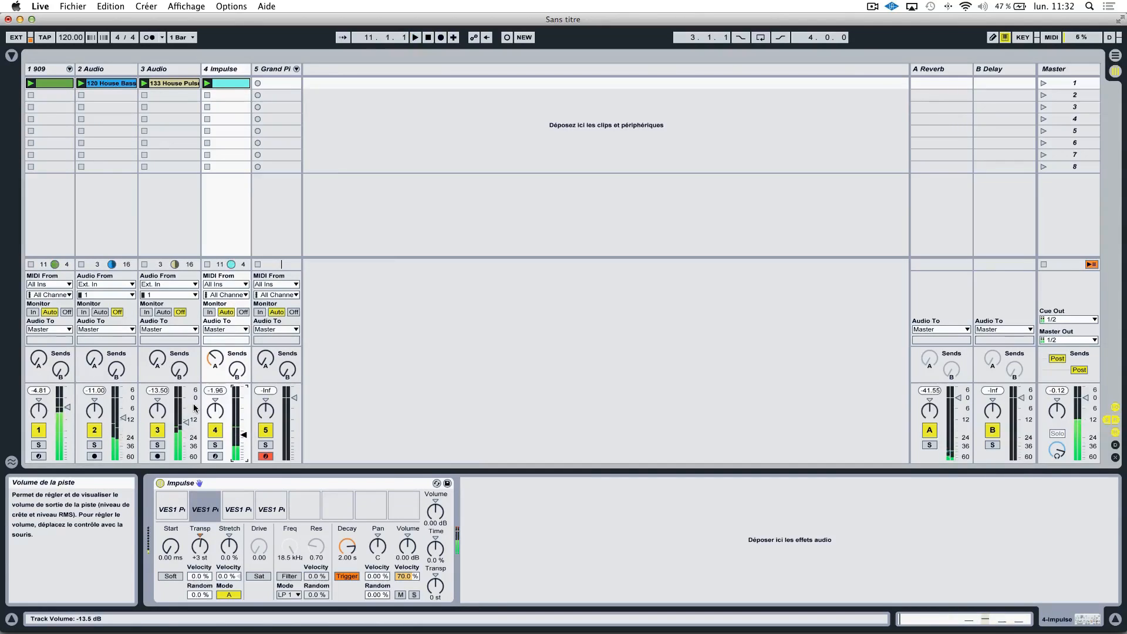
# Add an empty Drum Rack from the browser's instruments as a new track and show its lowest pads, starting at E-2
pyautogui.click(12, 56)
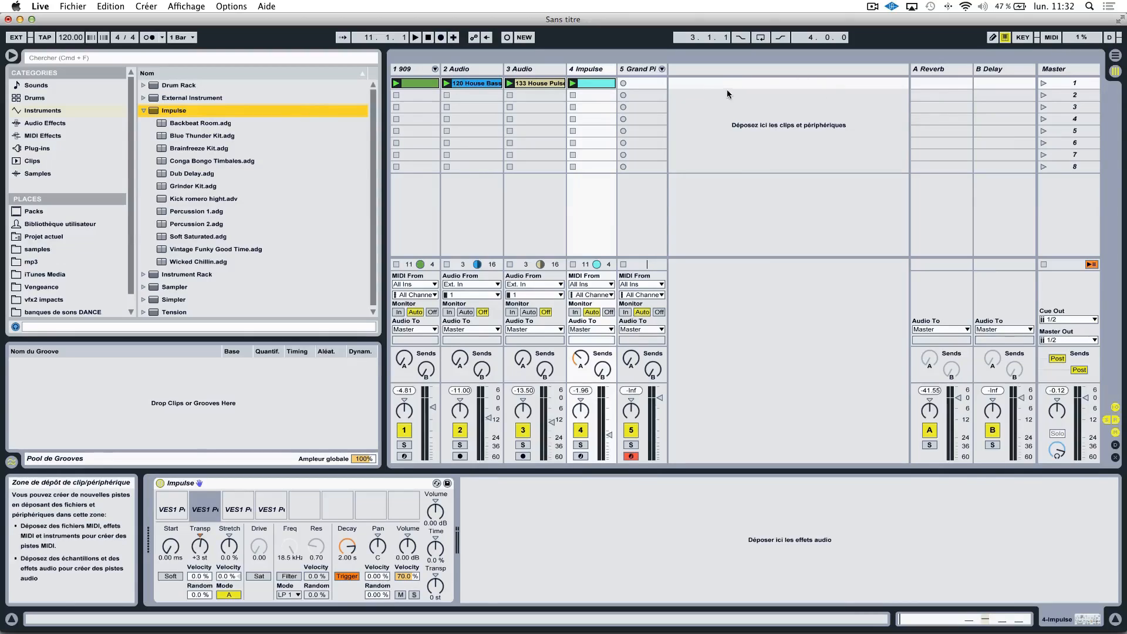
pyautogui.click(143, 111)
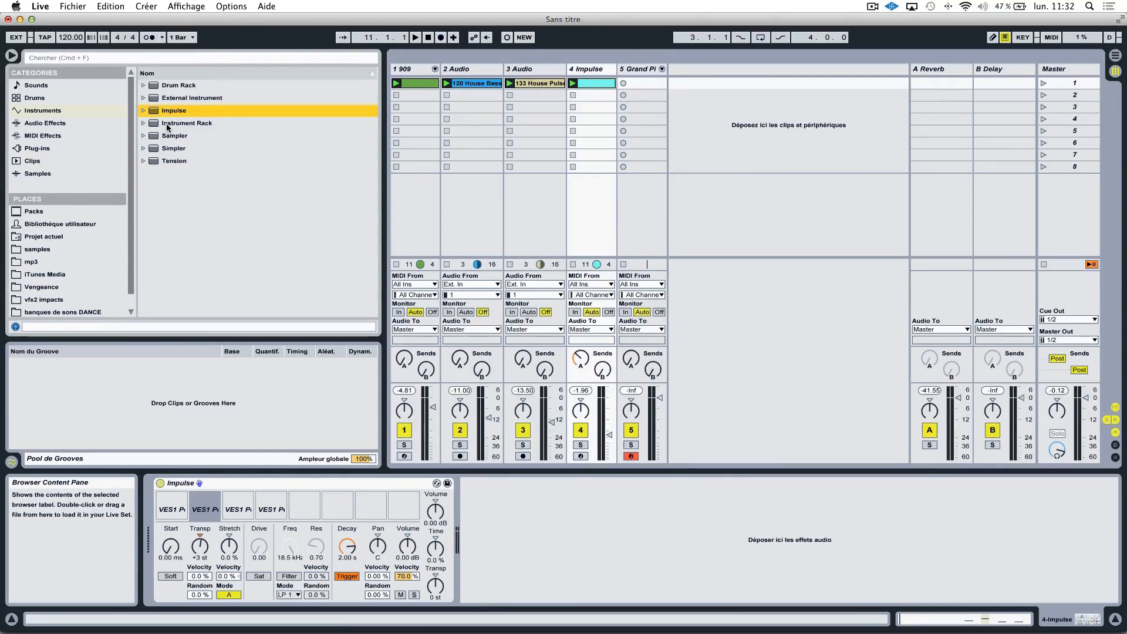
pyautogui.click(171, 123)
pyautogui.moveTo(174, 93); pyautogui.dragTo(723, 140)
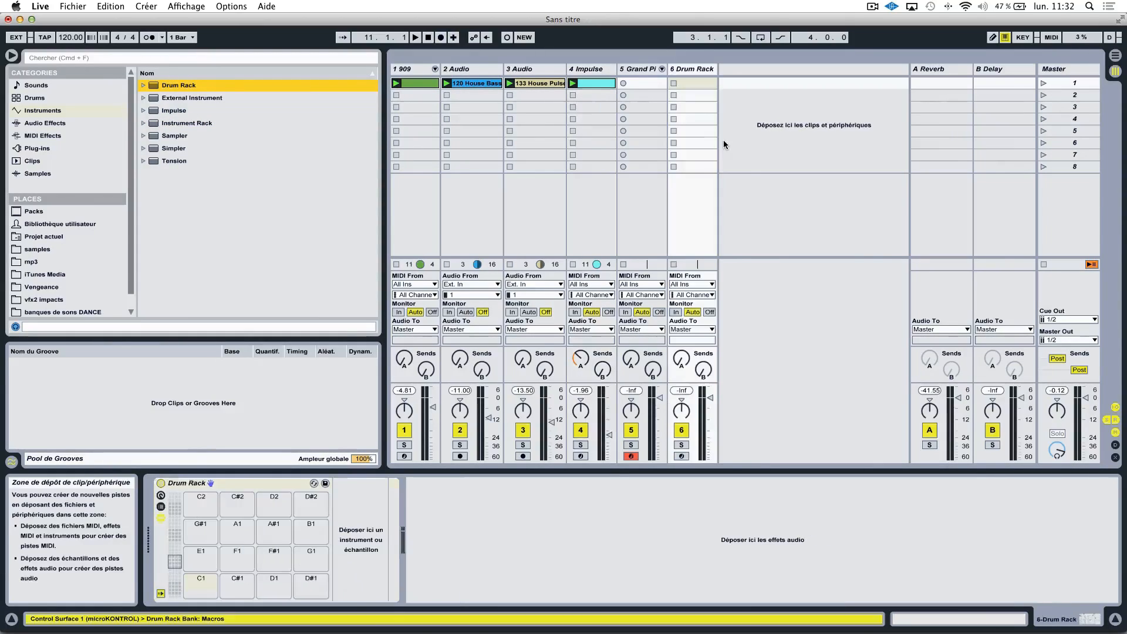
pyautogui.click(175, 589)
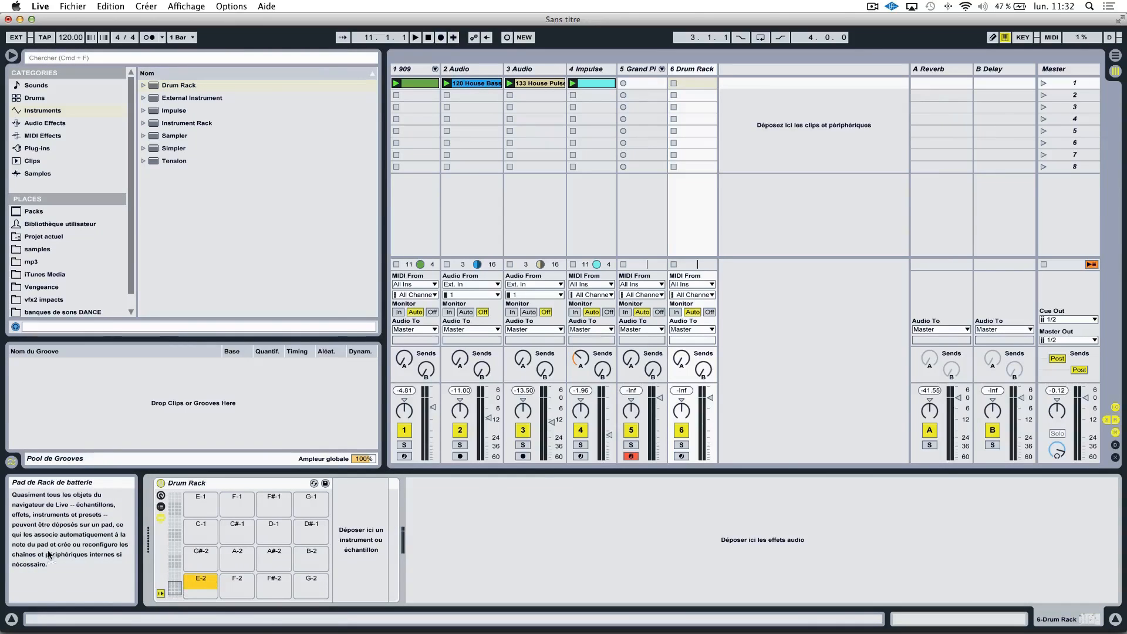
pyautogui.click(45, 614)
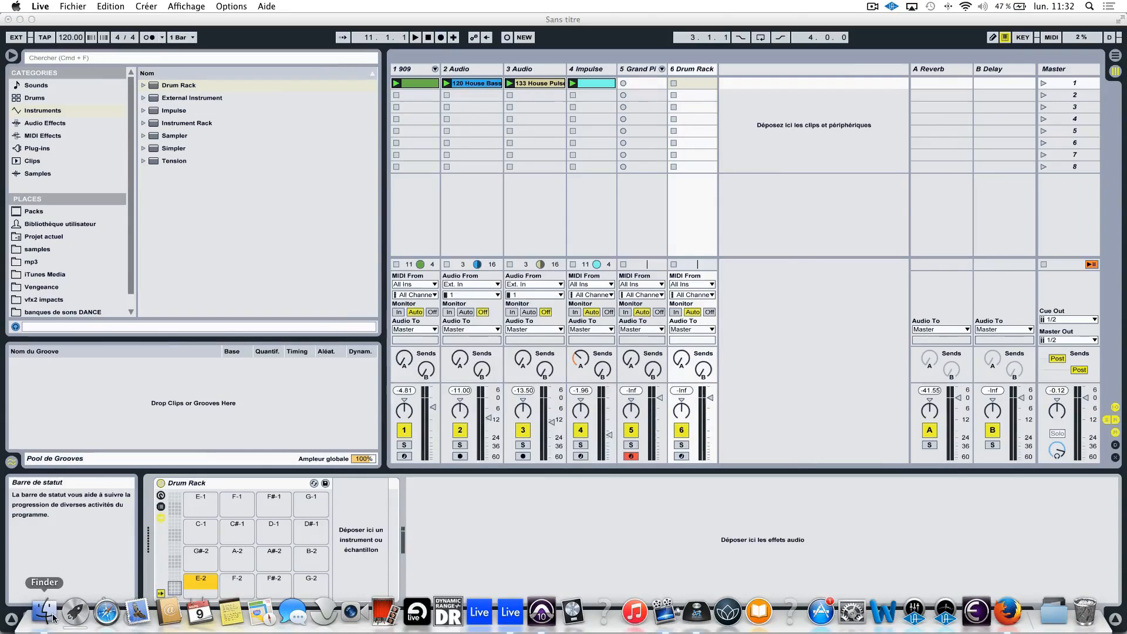
pyautogui.click(340, 175)
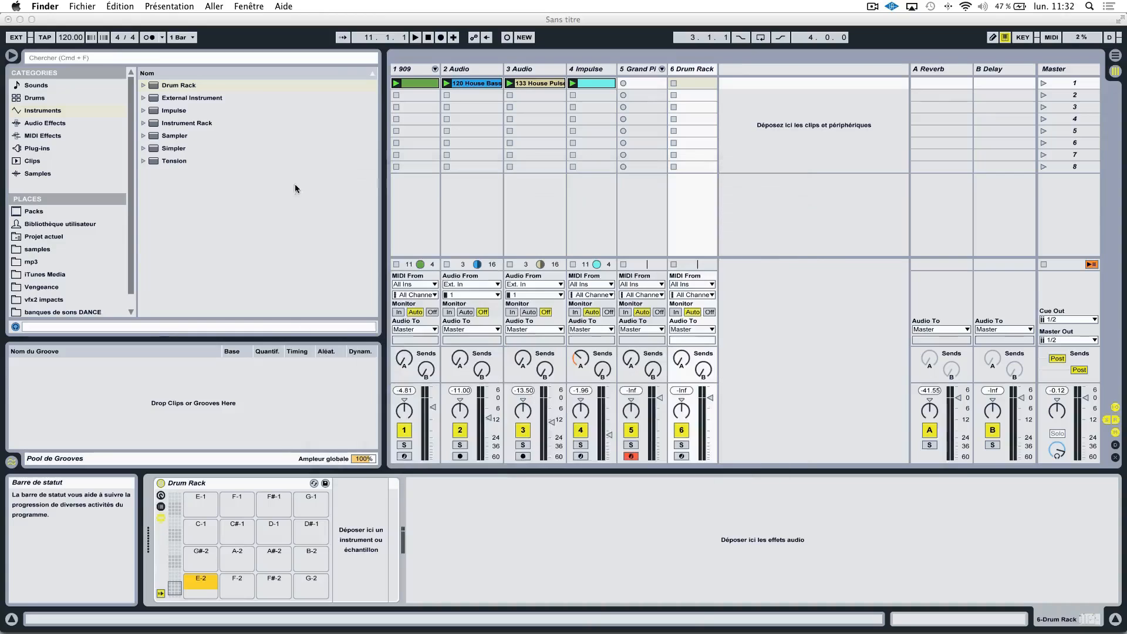
pyautogui.click(295, 189)
# Look through the Vengeance packs under banque de sons Pylon in the samples folder, collapsing VES1 Percussion and Vengeance Electroshock Vol.1
pyautogui.click(83, 249)
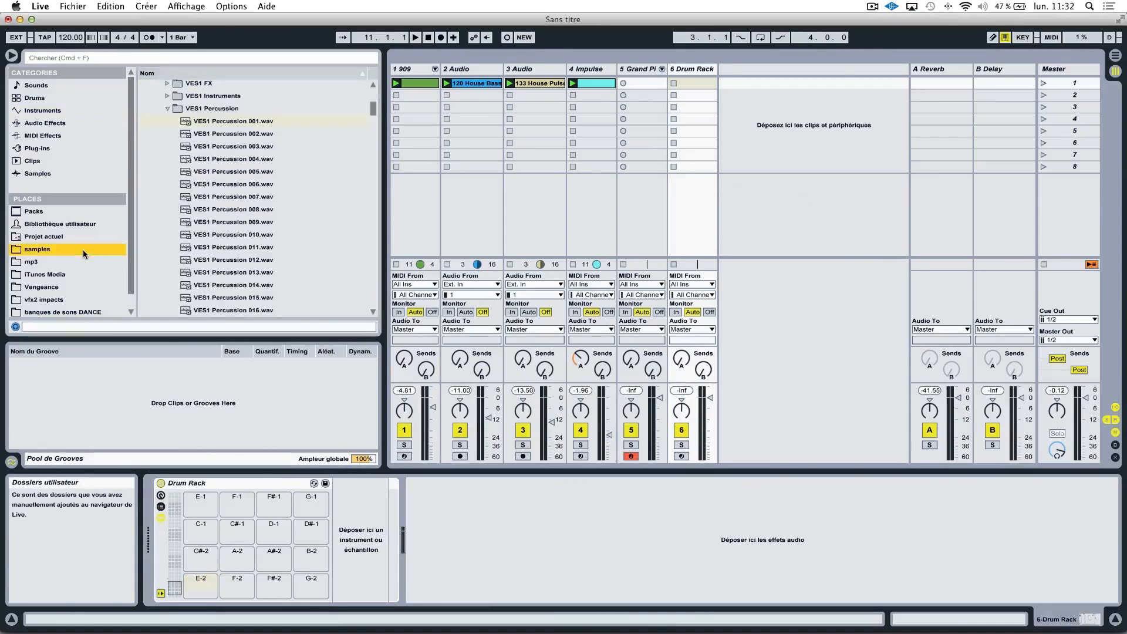
pyautogui.click(168, 109)
pyautogui.scroll(5, 176, 129)
pyautogui.click(153, 174)
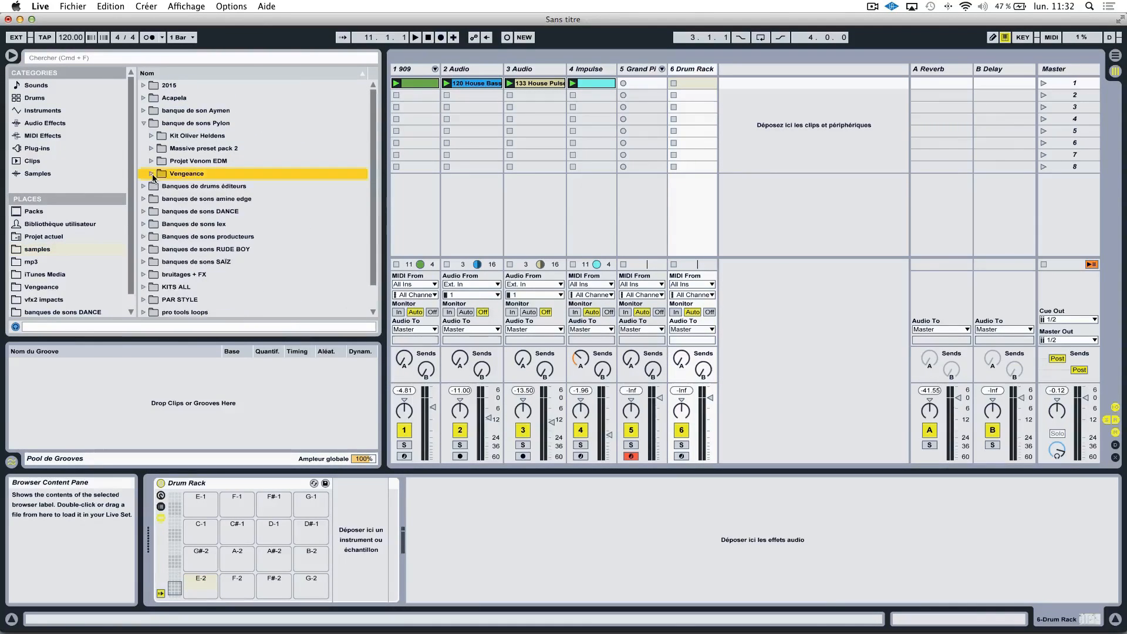
pyautogui.click(152, 174)
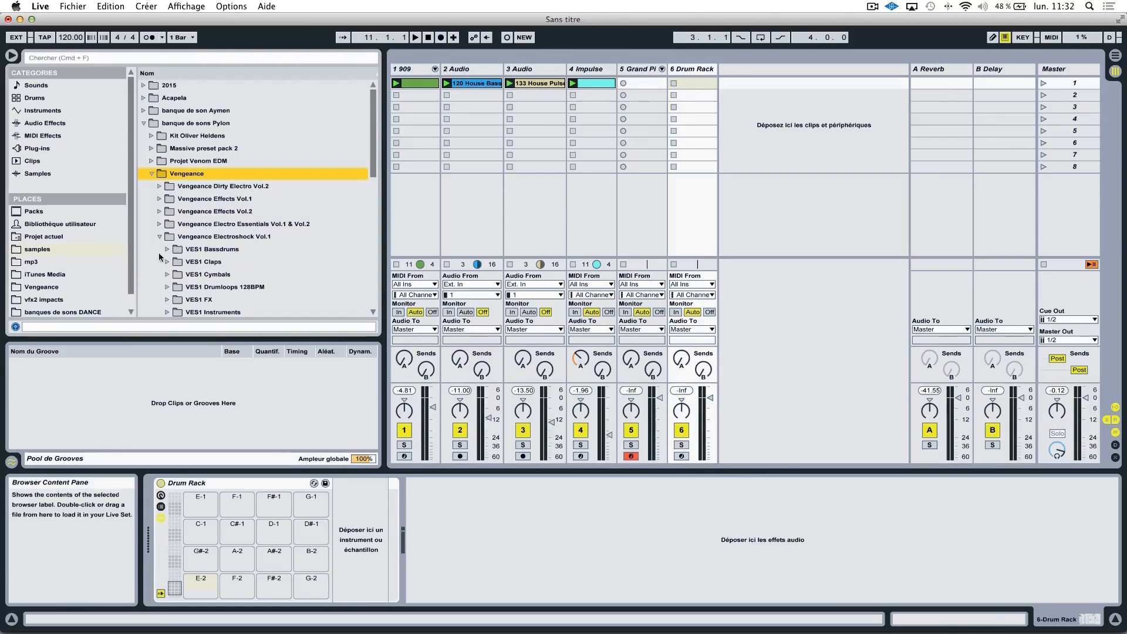
pyautogui.scroll(-4, 178, 262)
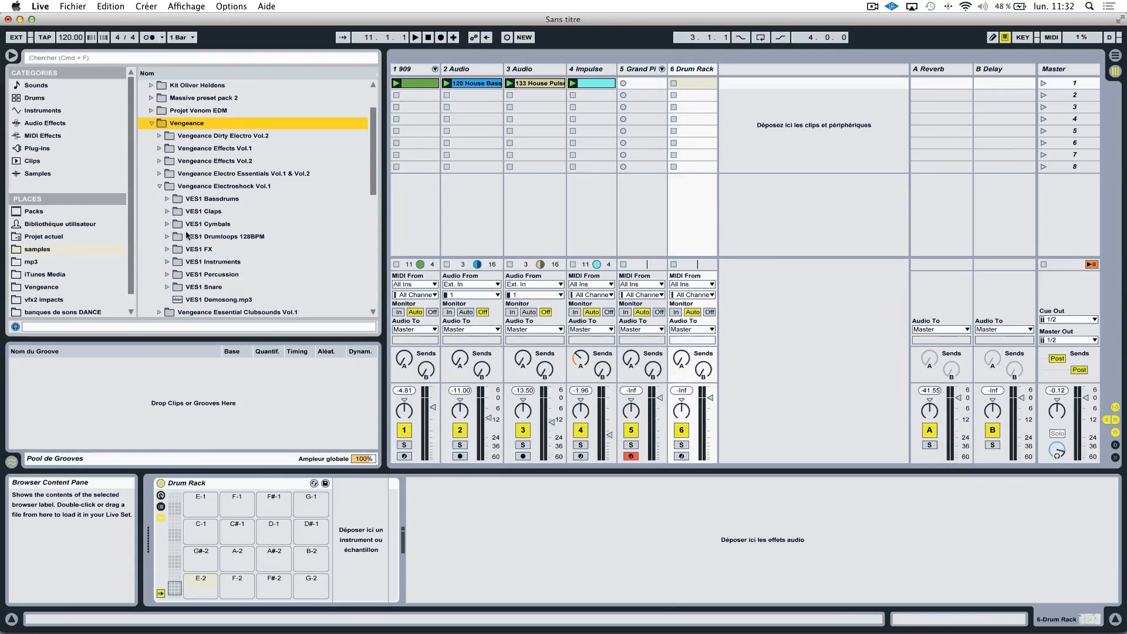
pyautogui.click(160, 186)
# Look through the subfolders of Vengeance Electro Essentials Vol.1 & Vol.2, and collapse the whole banque de sons Pylon folder
pyautogui.click(160, 175)
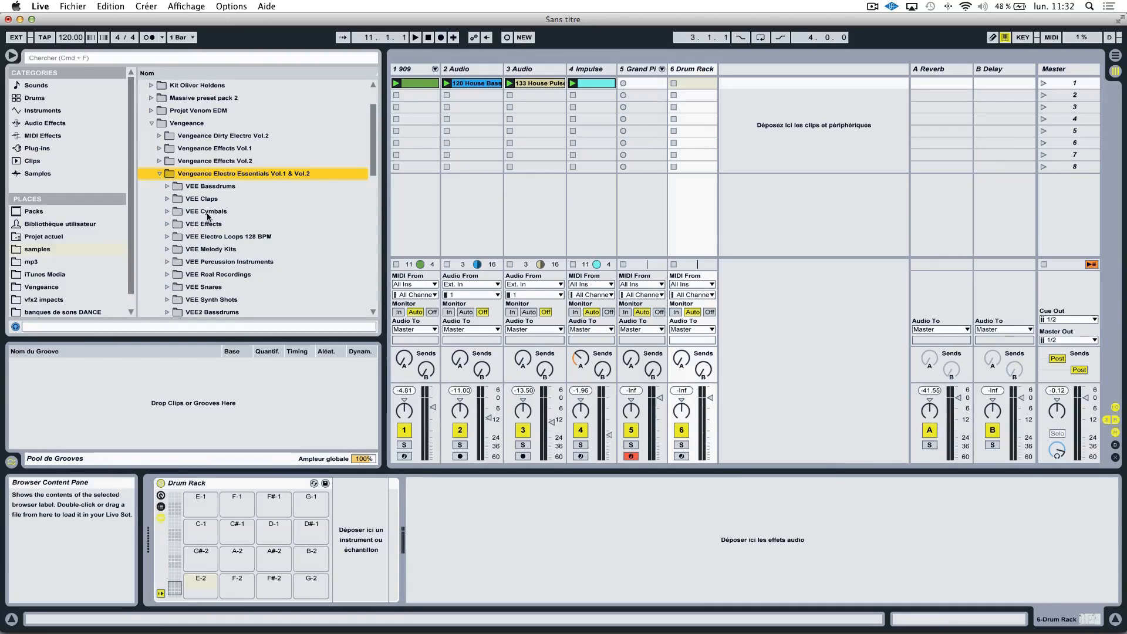
pyautogui.scroll(-2, 216, 223)
pyautogui.scroll(-1, 216, 223)
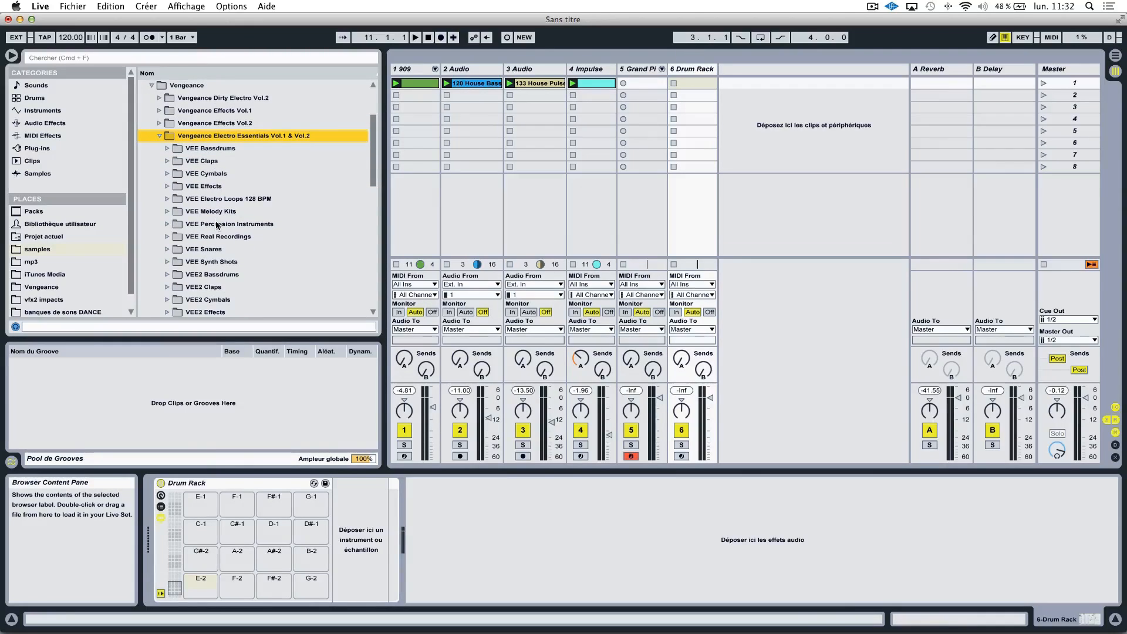
pyautogui.scroll(-5, 182, 285)
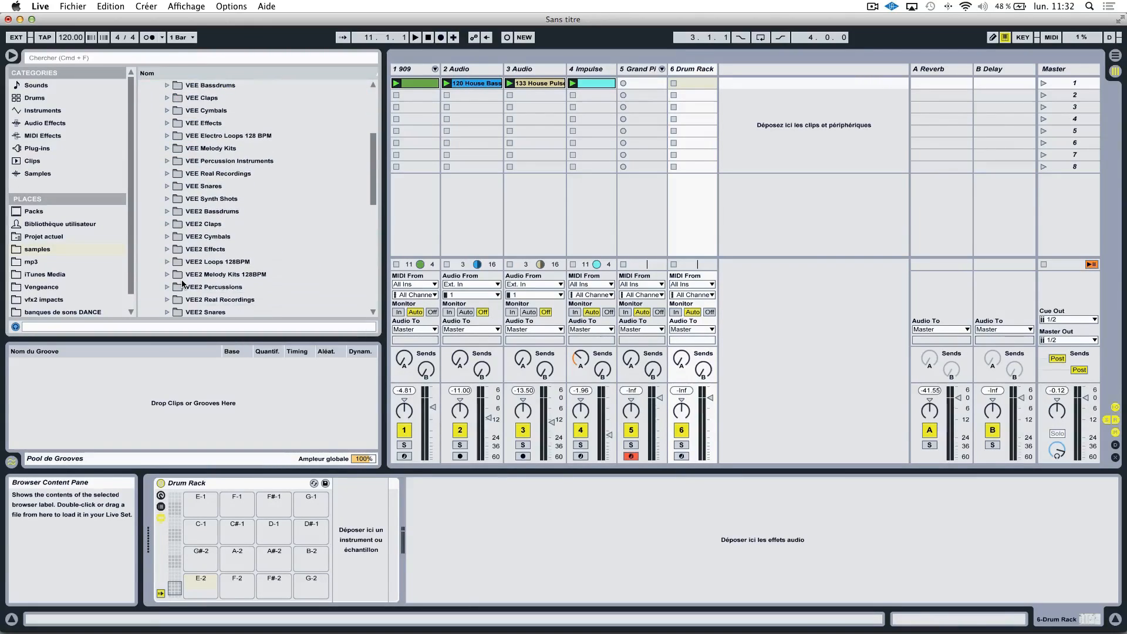
pyautogui.scroll(-4, 183, 285)
pyautogui.scroll(16, 183, 285)
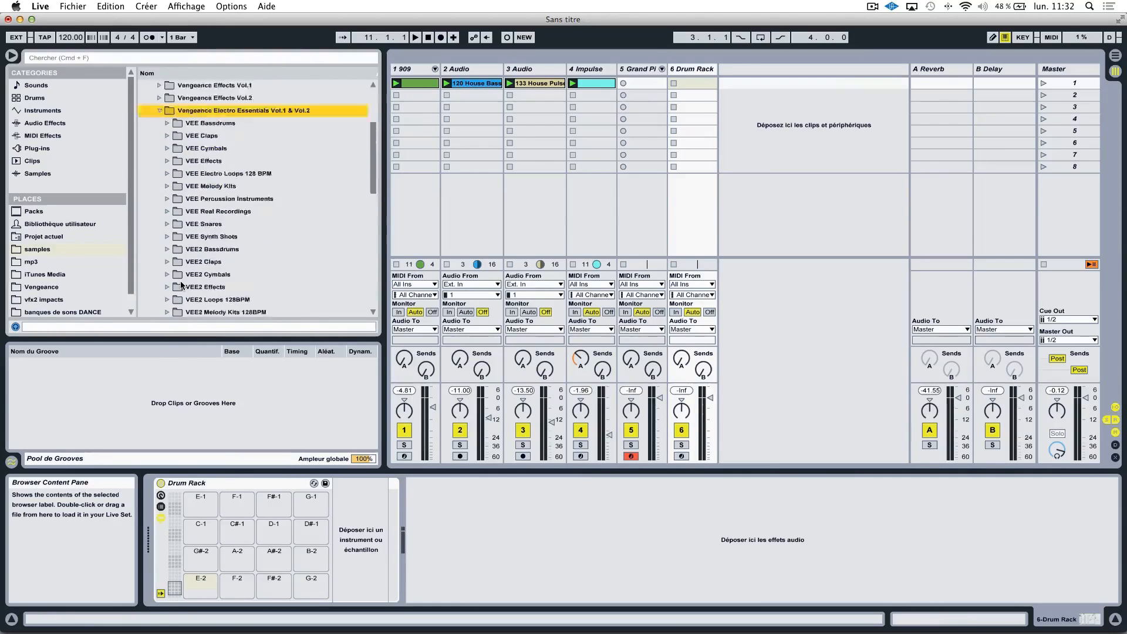
pyautogui.click(160, 224)
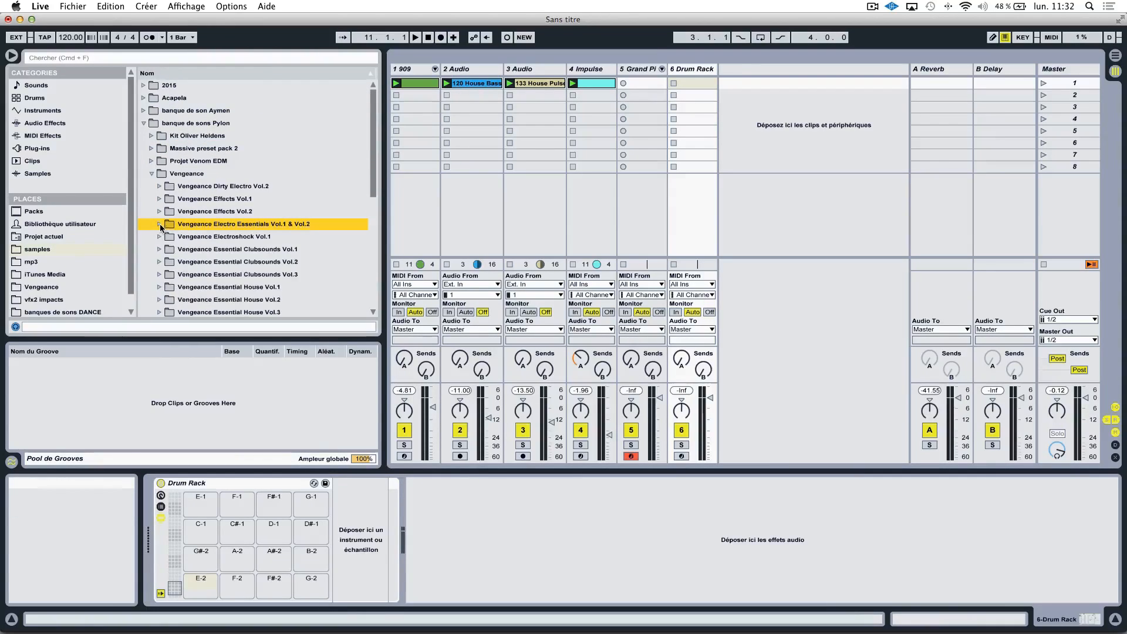
pyautogui.click(152, 174)
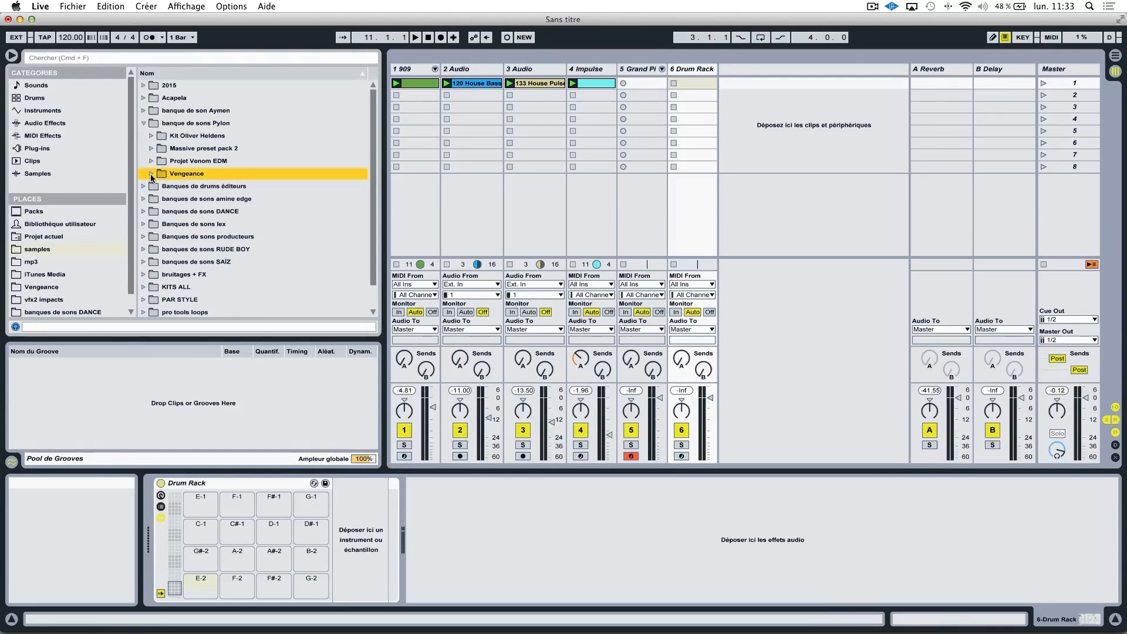
pyautogui.click(143, 123)
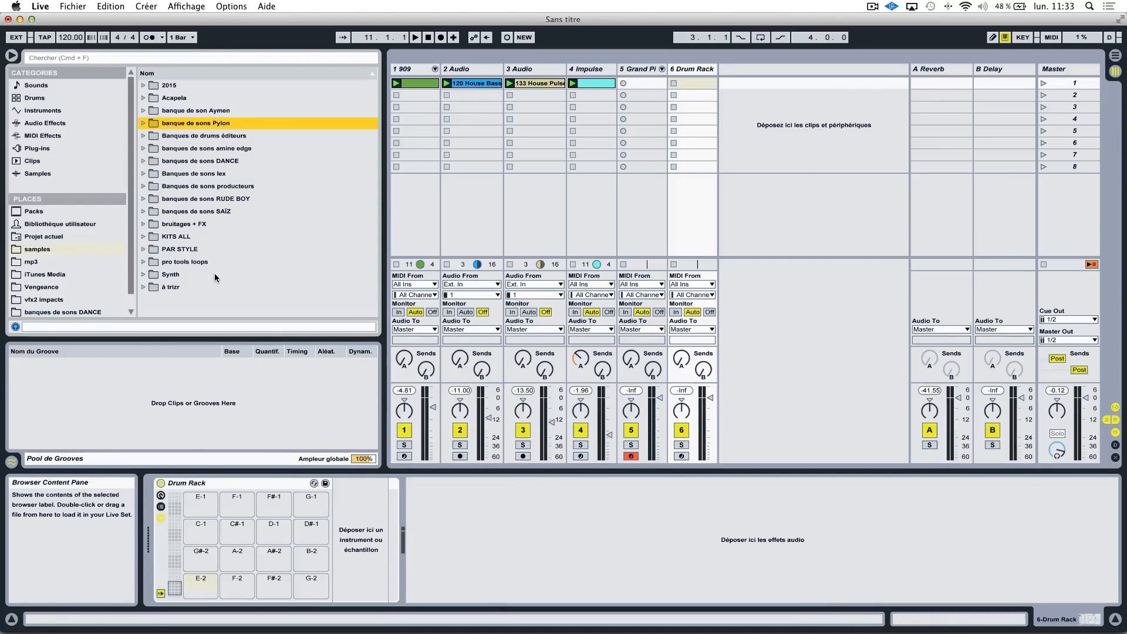
# Look through the FreeDrumKits.net - Alchemist Kit samples in banques de sons RUDE BOY, and collapse that bank
pyautogui.click(175, 199)
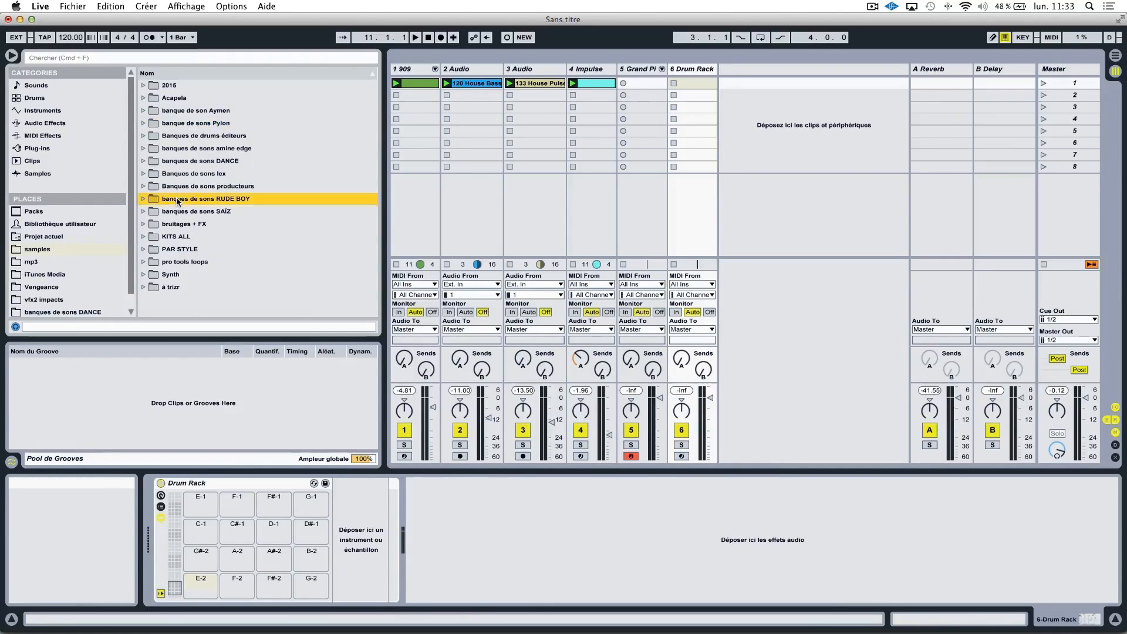
pyautogui.click(143, 199)
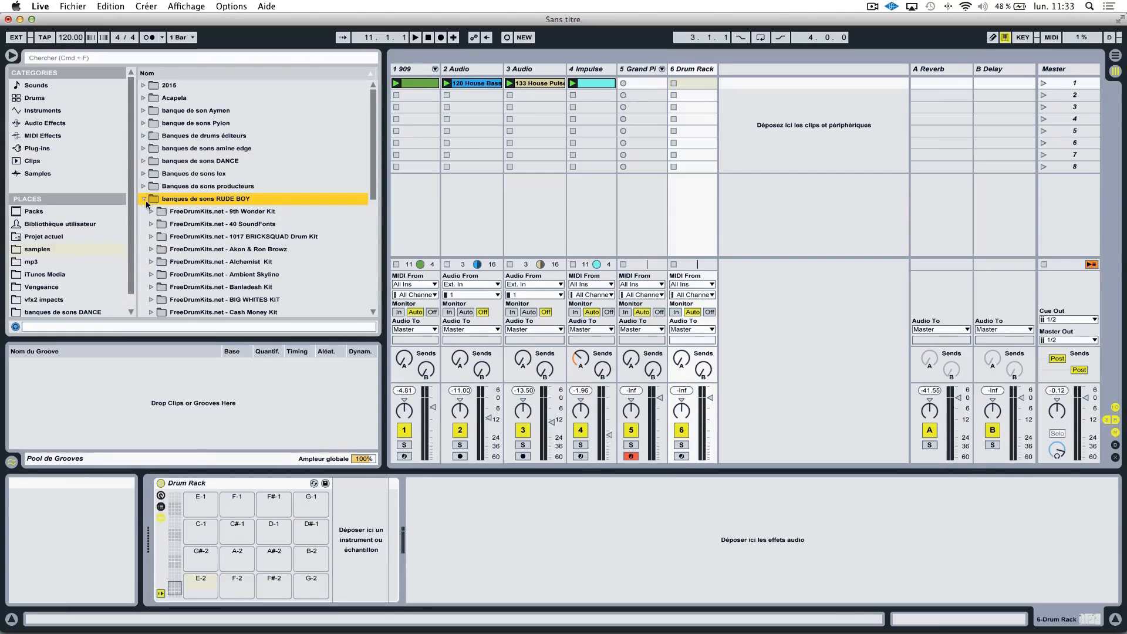
pyautogui.click(152, 262)
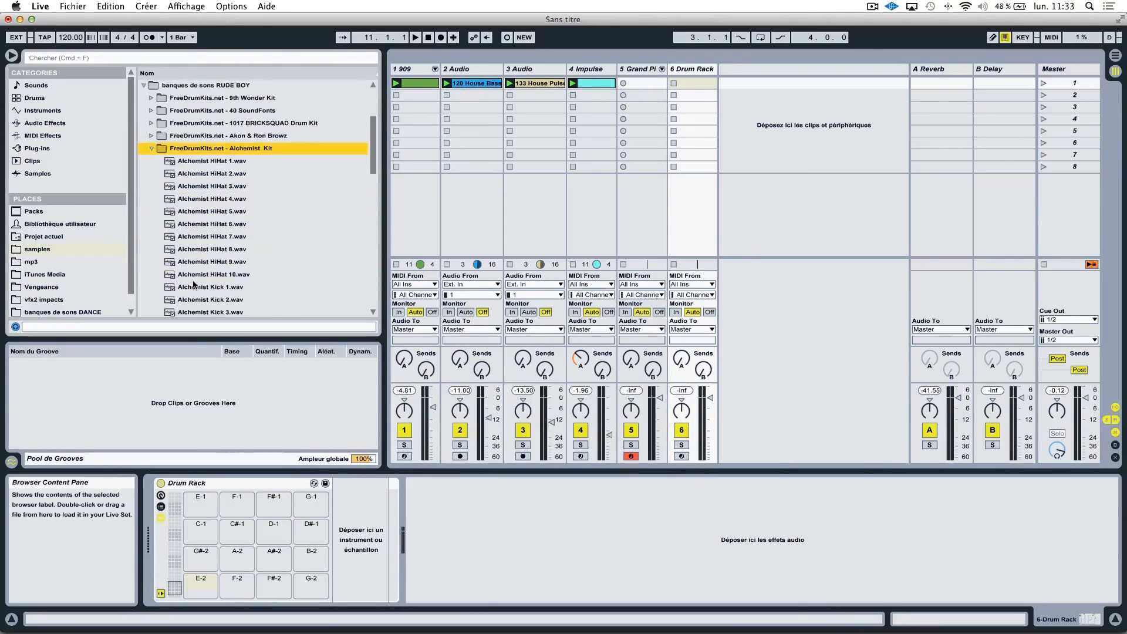
pyautogui.scroll(-10, 194, 285)
pyautogui.scroll(13, 194, 285)
pyautogui.click(159, 264)
pyautogui.click(148, 212)
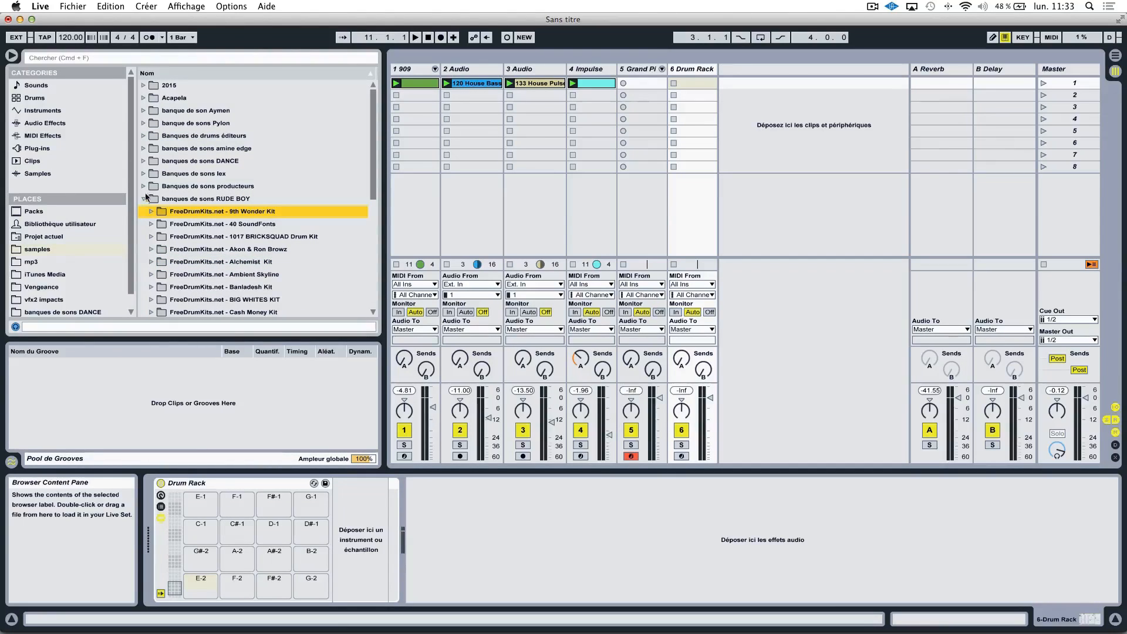
pyautogui.click(143, 198)
# Expand banques de sons DANCE down to the JAHLIL BEATS' 808s folder of the CRACK MUZIK 4 EDITION drum kit
pyautogui.click(143, 161)
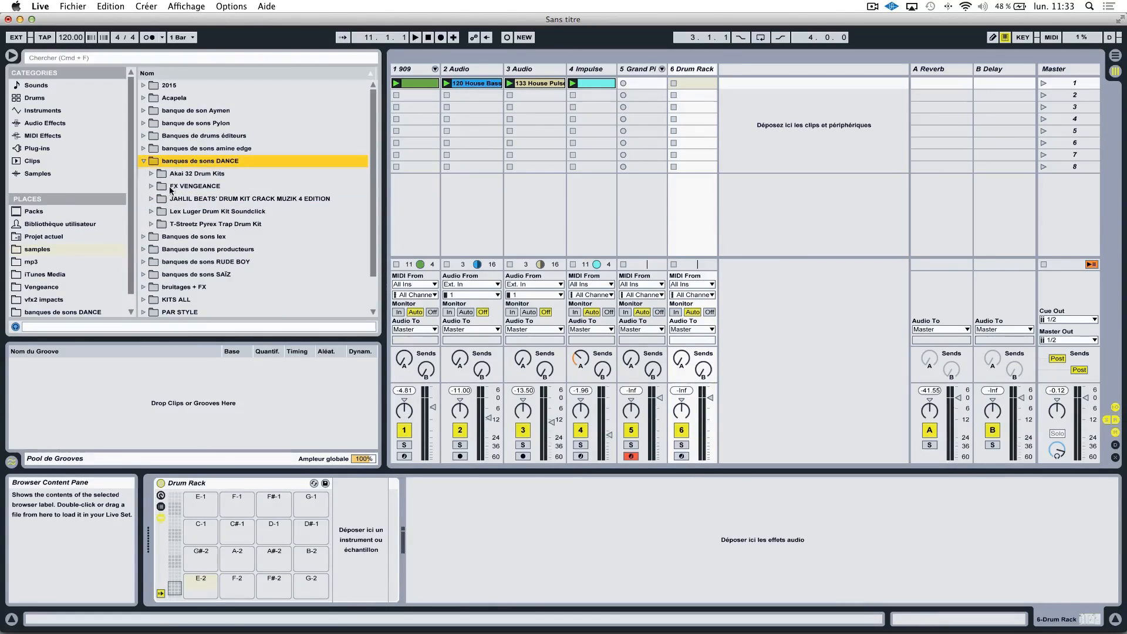
pyautogui.click(152, 200)
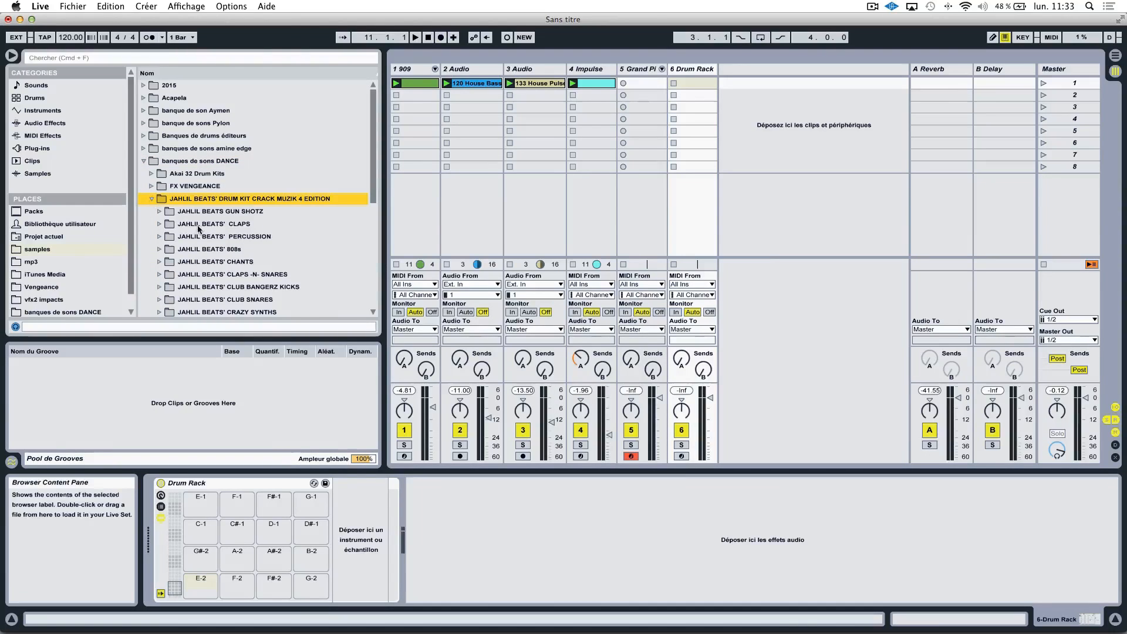
pyautogui.click(162, 249)
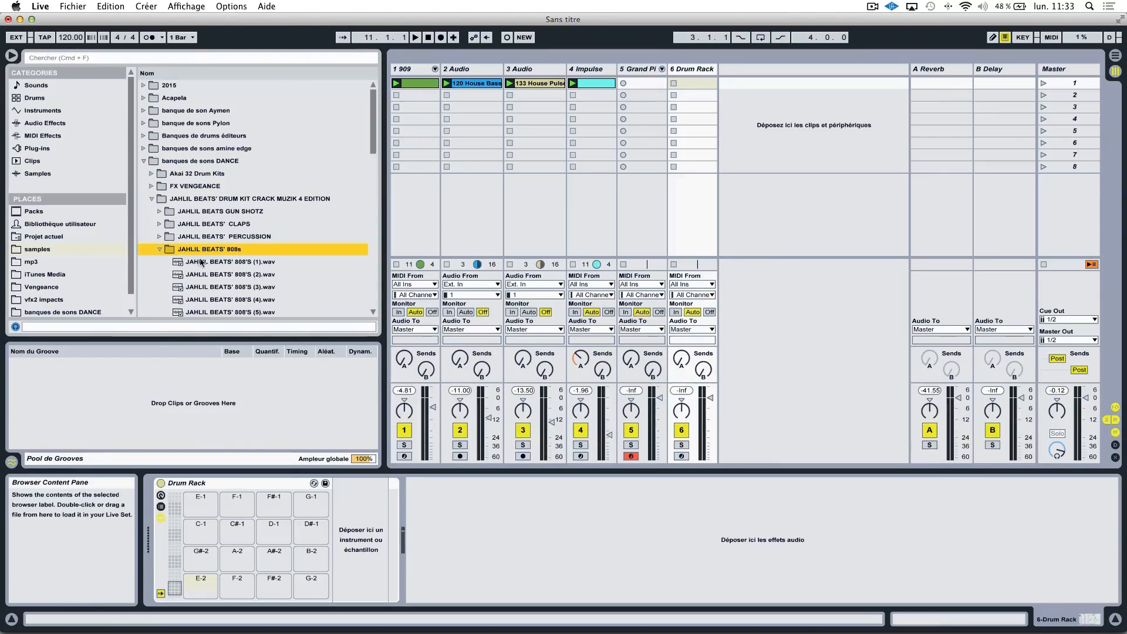
pyautogui.click(161, 249)
# Audition the first five samples in the JAHLIL BEATS' 808s folder
pyautogui.click(234, 274)
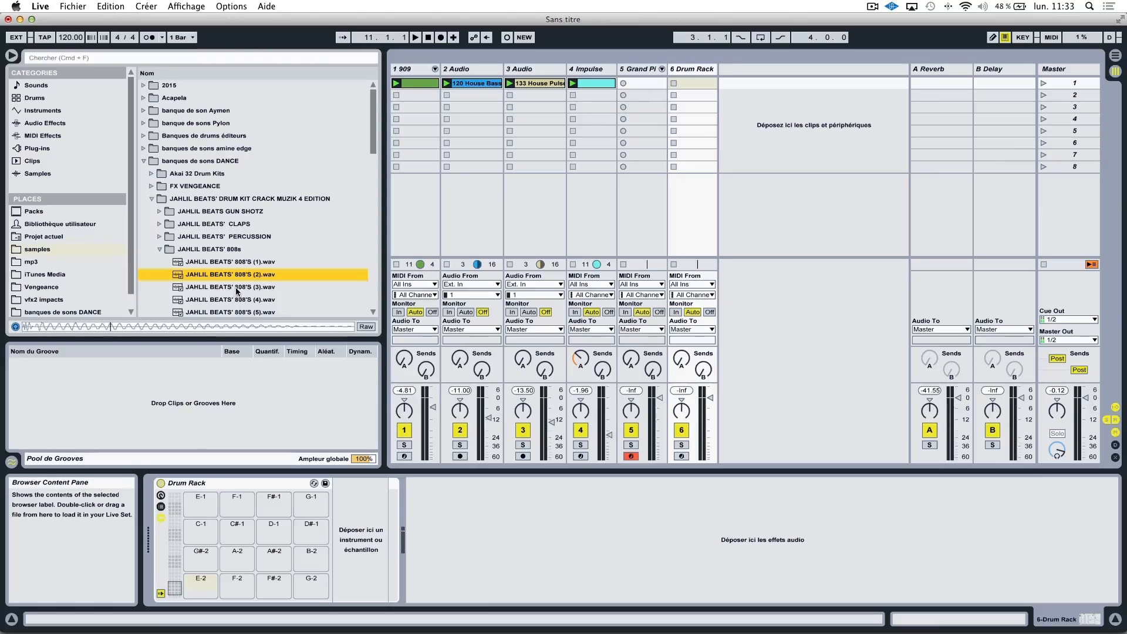
pyautogui.click(236, 287)
pyautogui.click(240, 301)
pyautogui.click(242, 262)
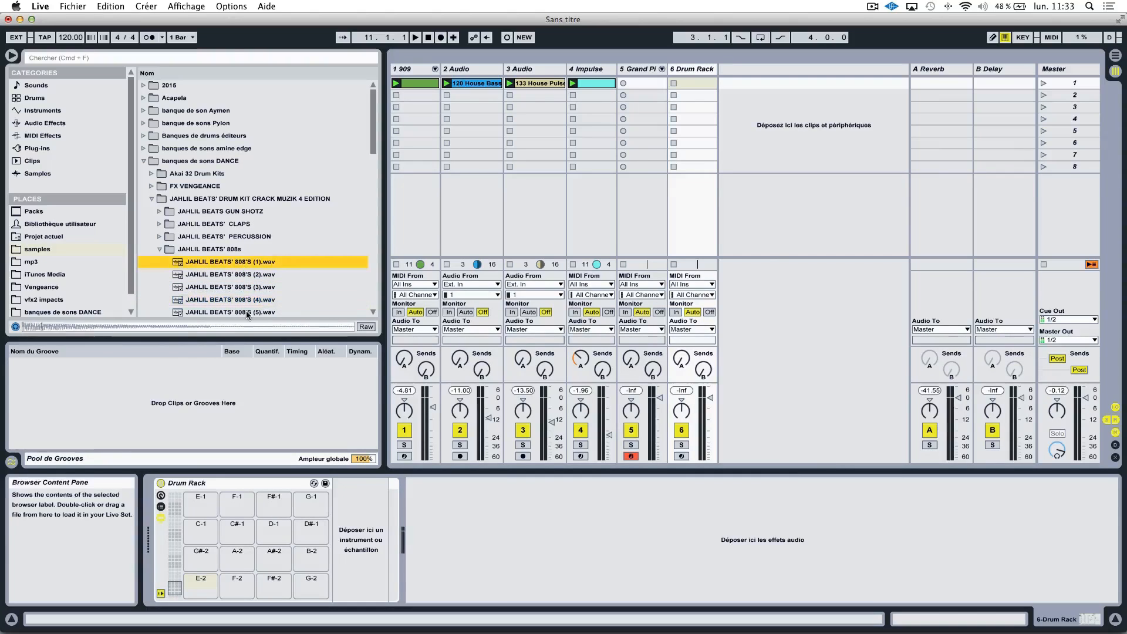
pyautogui.click(246, 311)
pyautogui.click(246, 262)
pyautogui.scroll(-3, 245, 293)
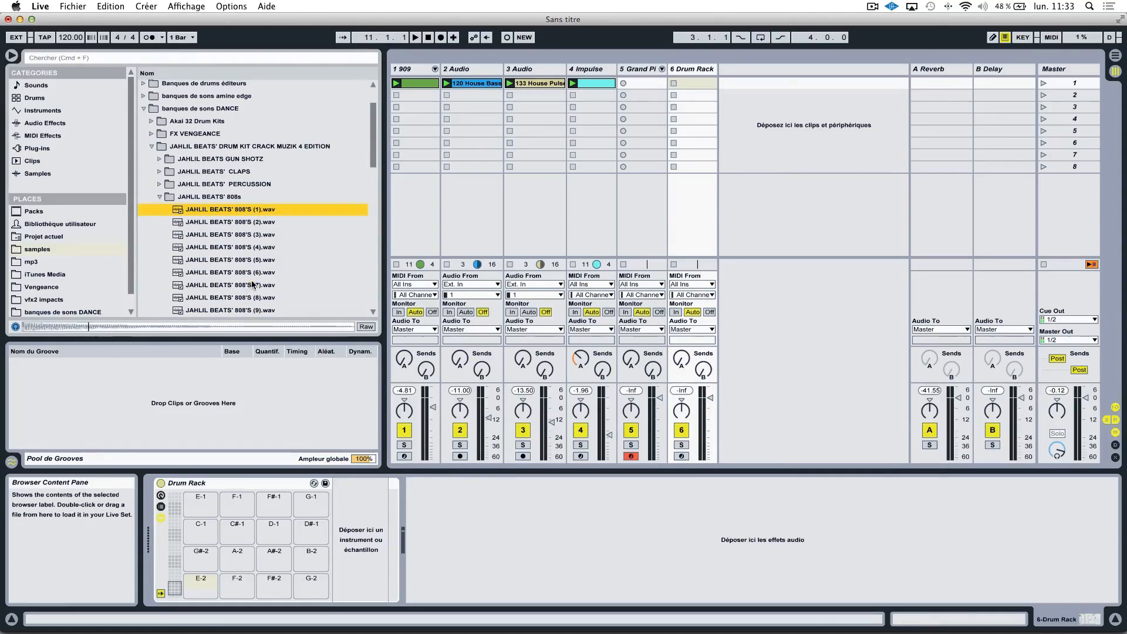
# Audition the 808 samples further down the list and load JAHLIL BEATS' 808'S (8).wav onto the Drum Rack's E-2 pad
pyautogui.click(252, 286)
pyautogui.press('Down')
pyautogui.press('Down')
pyautogui.press('Down')
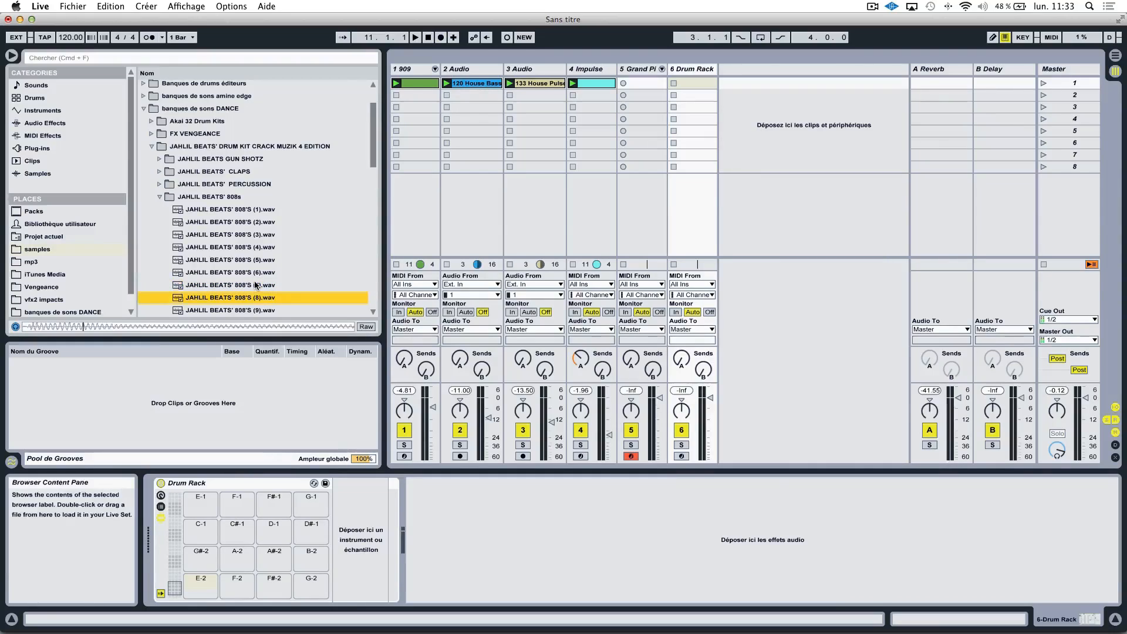
pyautogui.press('Up')
pyautogui.press('Up')
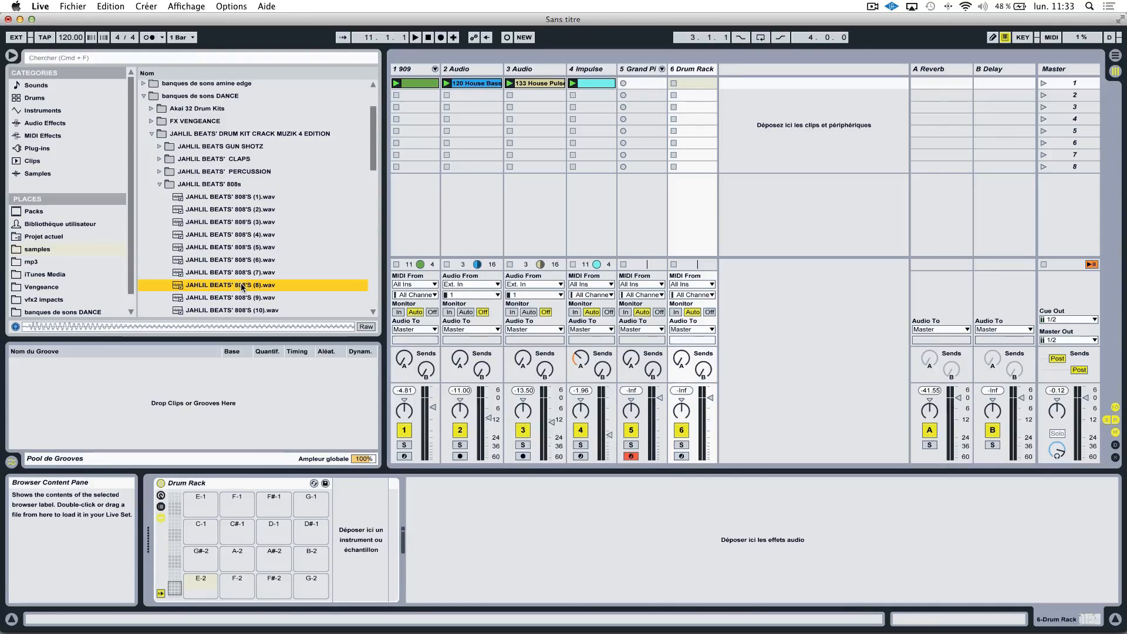
pyautogui.moveTo(227, 498); pyautogui.dragTo(197, 582)
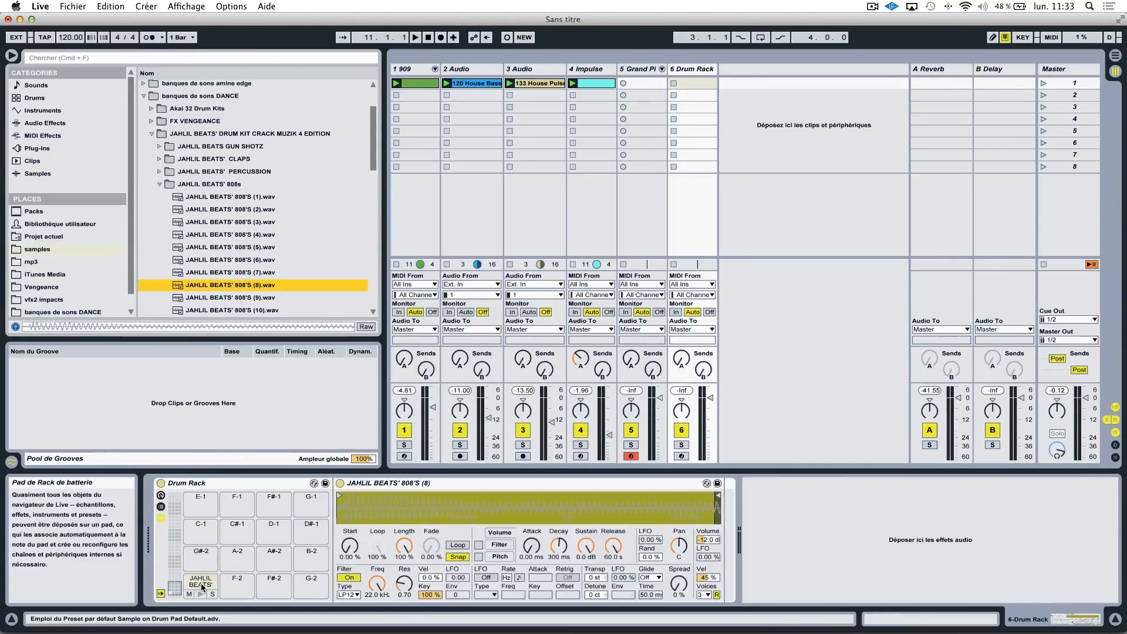
# Launch KeyFinder and reveal JAHLIL BEATS' 808'S (8).wav in the Finder from Live's browser
pyautogui.moveTo(578, 623)
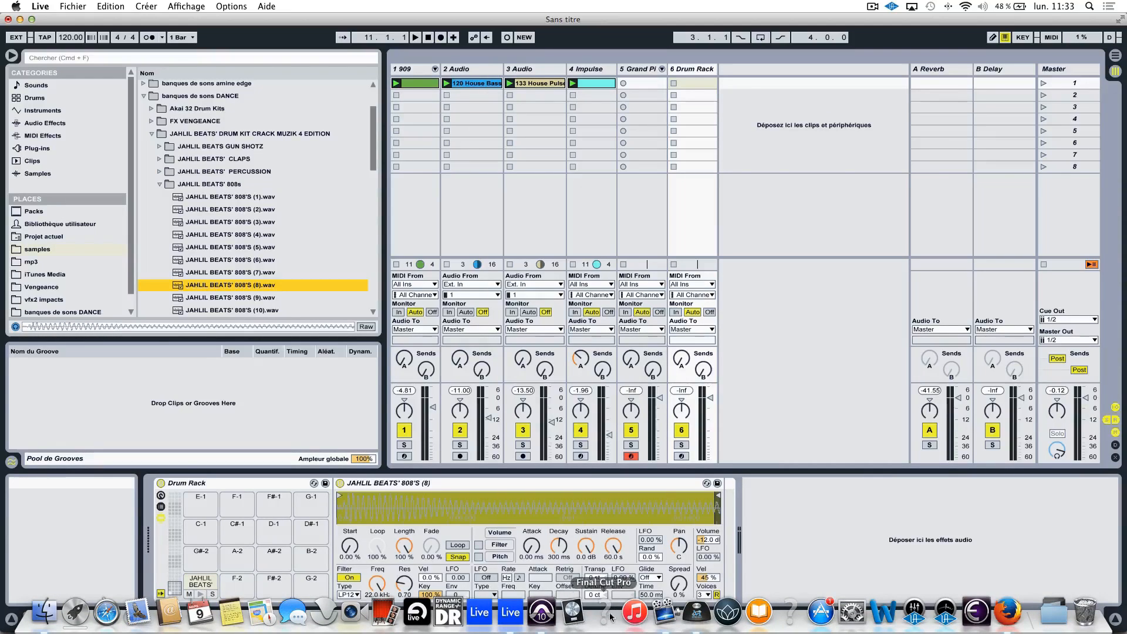
pyautogui.click(789, 614)
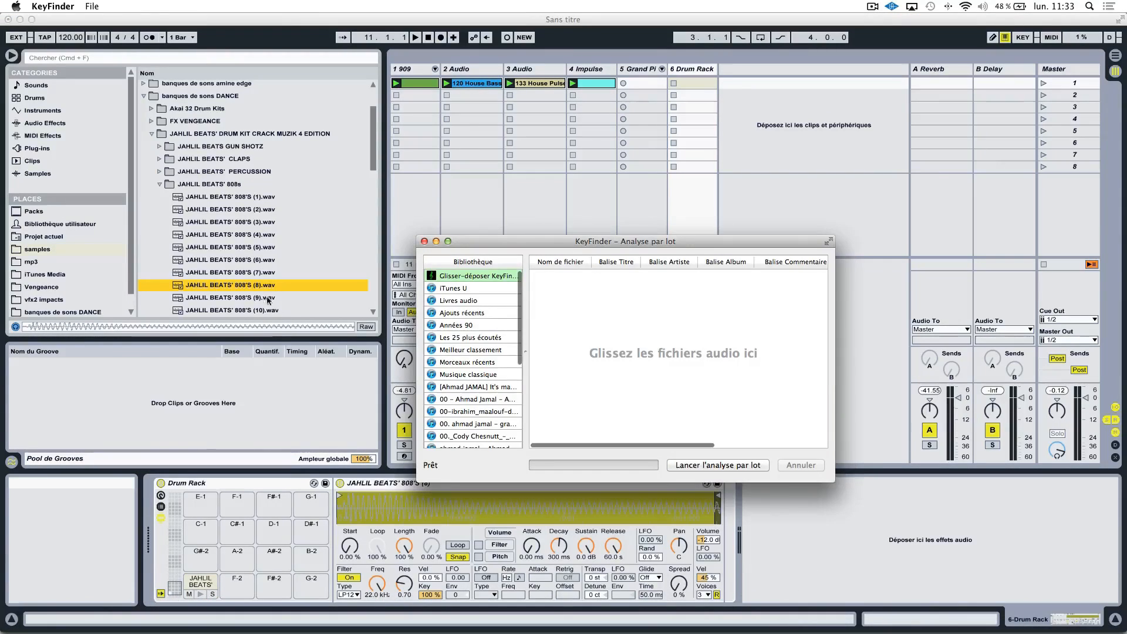
pyautogui.click(242, 285)
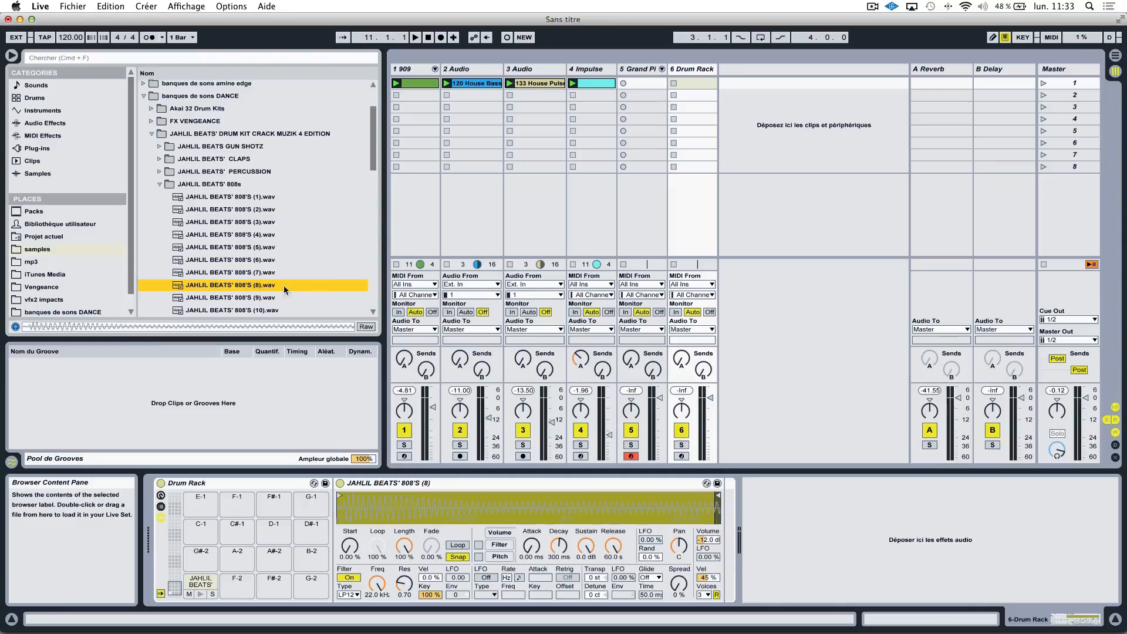
pyautogui.rightClick(256, 288)
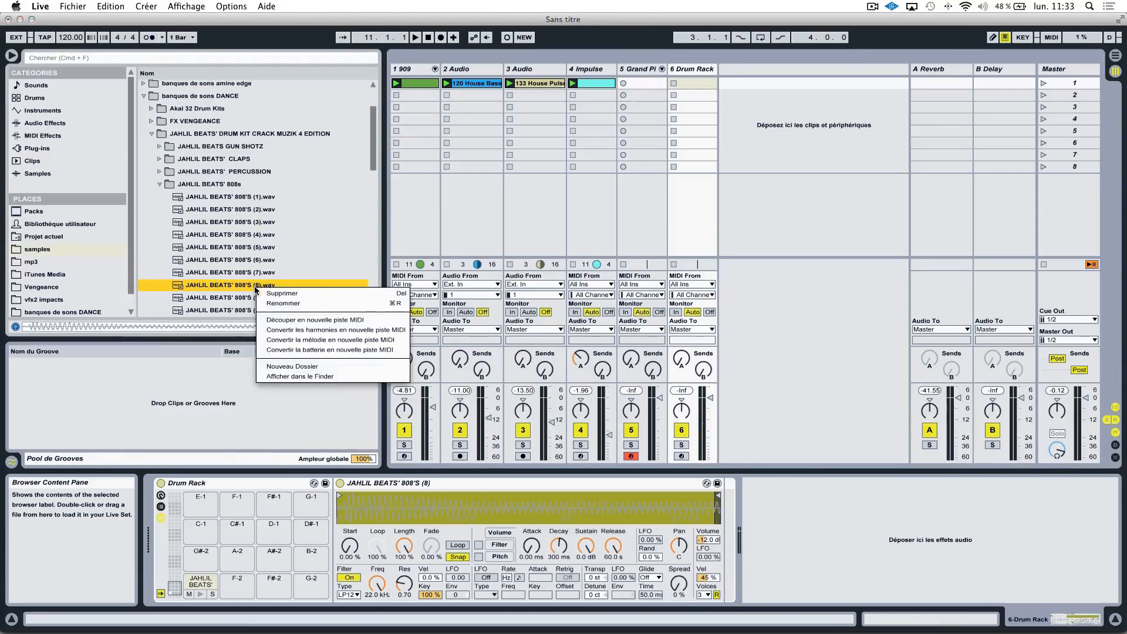
pyautogui.click(310, 377)
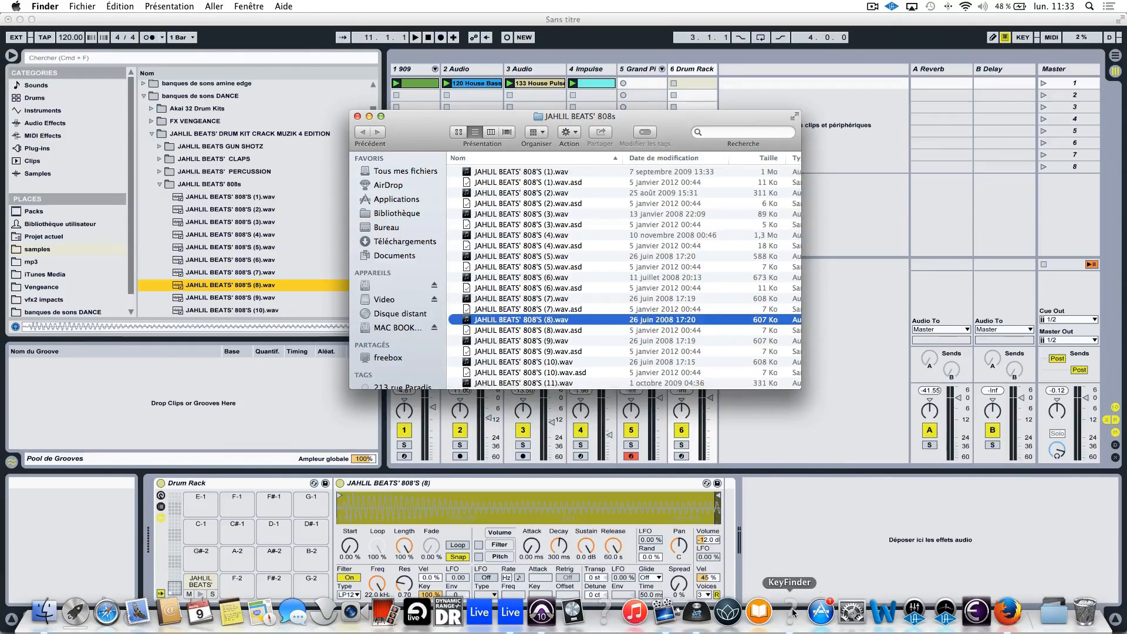
# Analyse JAHLIL BEATS' 808'S (8).wav in KeyFinder, check its detected key, and close the KeyFinder and Finder windows
pyautogui.click(793, 612)
pyautogui.moveTo(737, 241); pyautogui.dragTo(599, 393)
pyautogui.moveTo(557, 322); pyautogui.dragTo(578, 505)
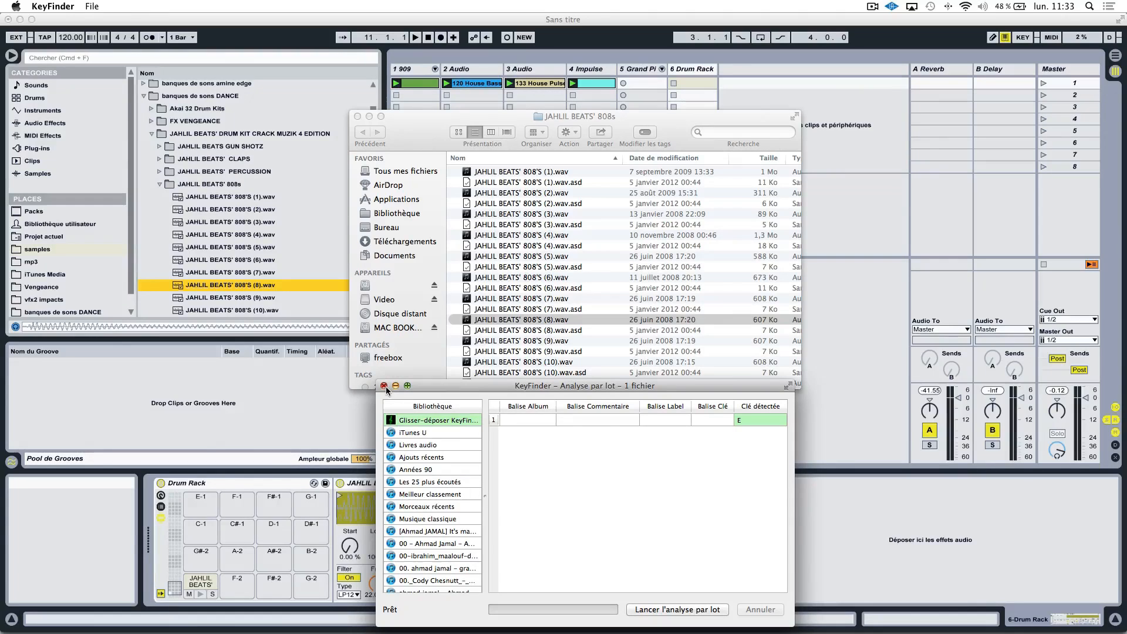
pyautogui.click(384, 387)
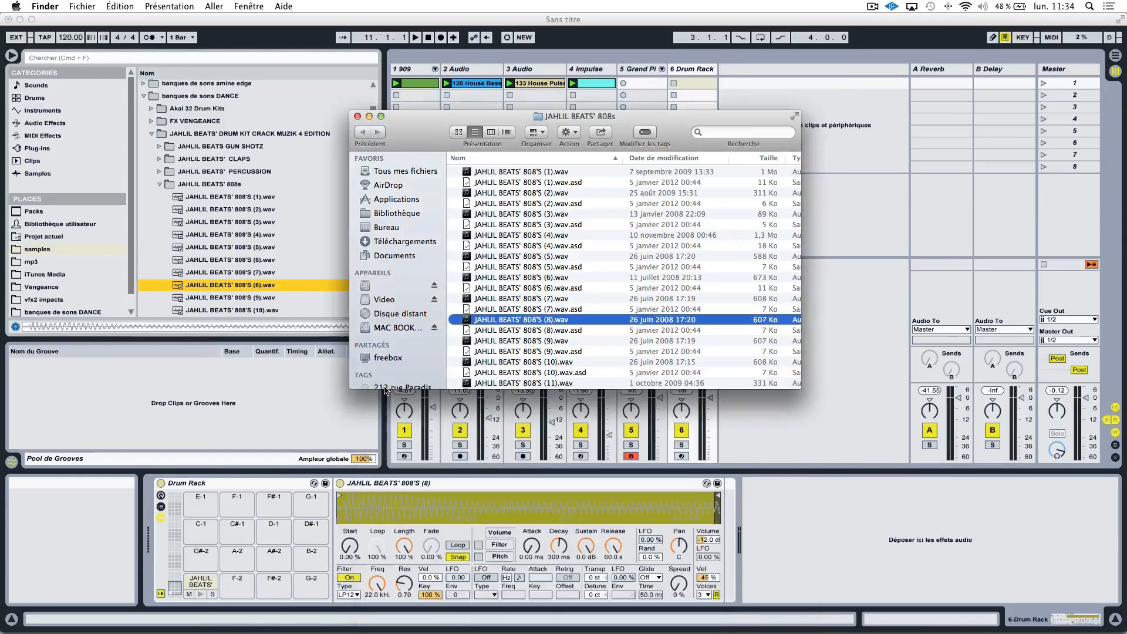
pyautogui.click(358, 116)
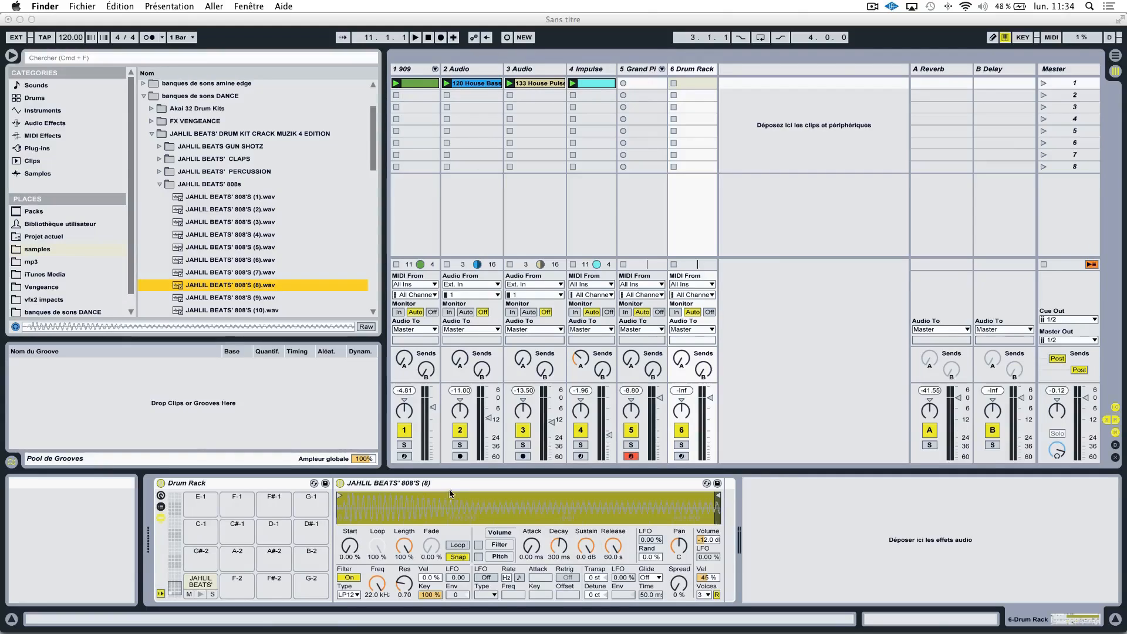
# Transpose the 808 sample on the Drum Rack's E-2 pad by -4 st
pyautogui.click(206, 583)
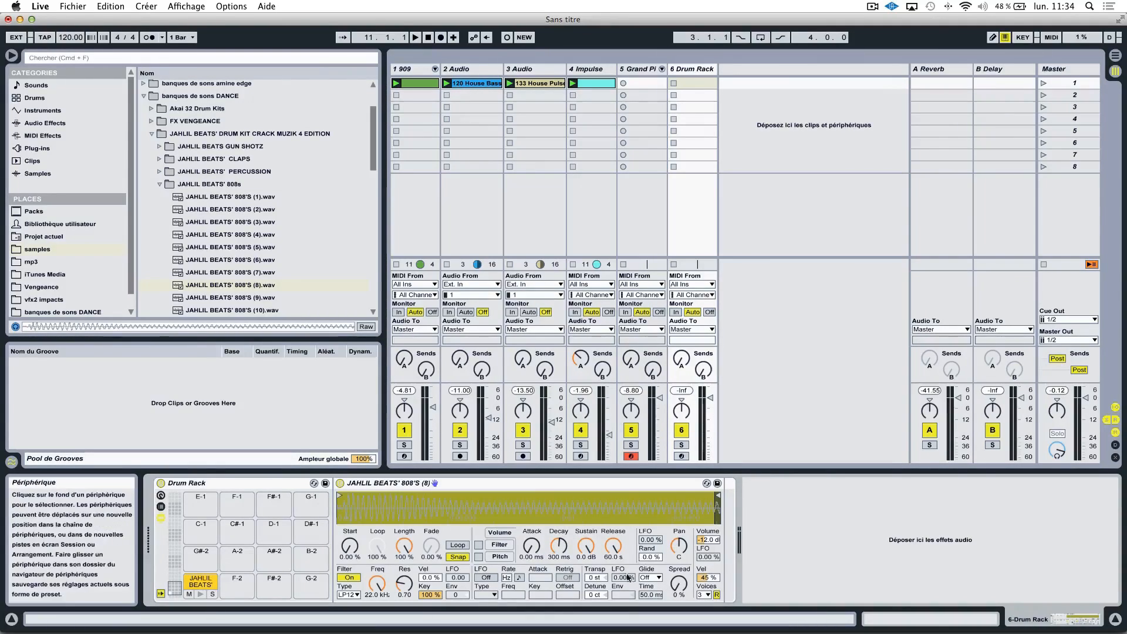
pyautogui.moveTo(595, 578); pyautogui.dragTo(595, 584)
# Play the set and create an empty one-bar MIDI clip in the Drum Rack track's first slot
pyautogui.press('space')
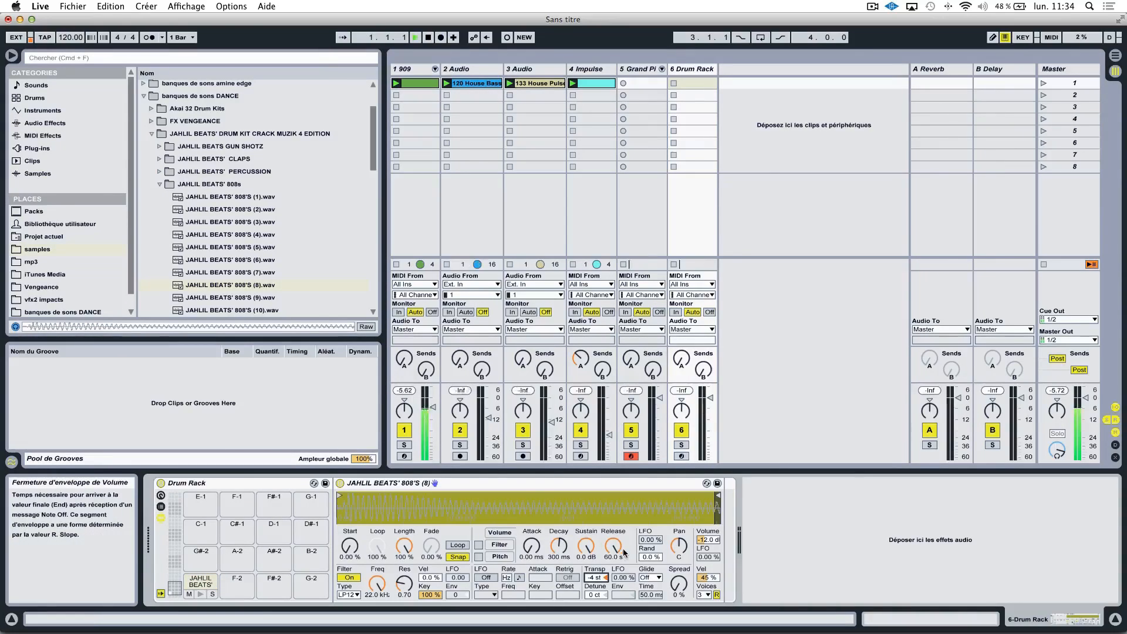
pyautogui.doubleClick(690, 83)
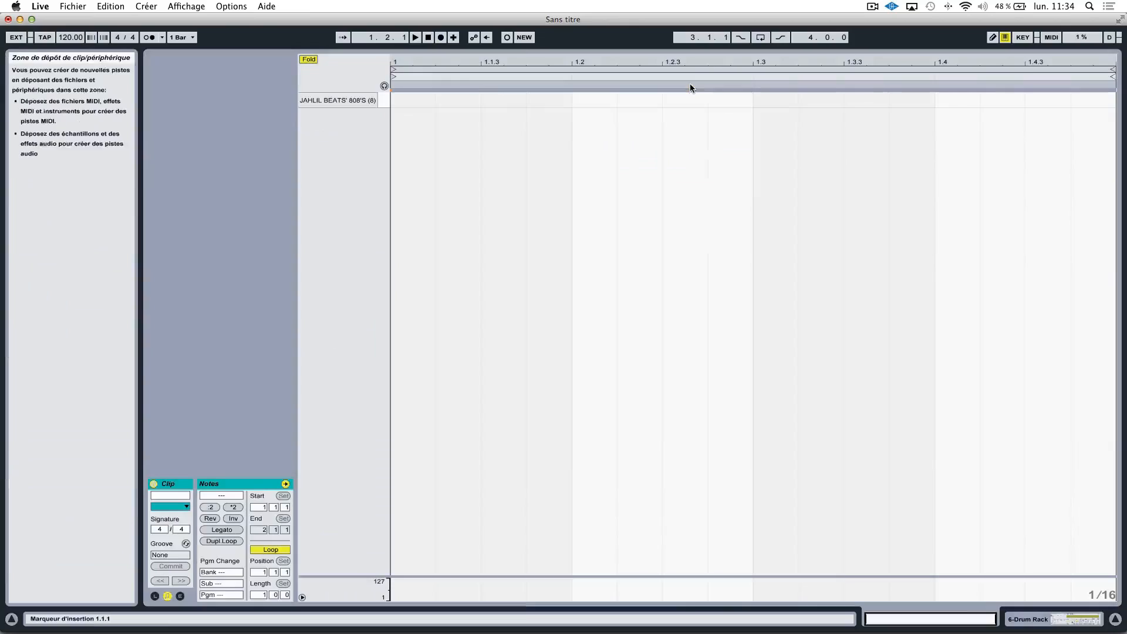
# Add an E-2 808 note spanning 1.1.1 to 1.3.1 in the clip and lower the Drum Rack track's volume to -3.4 dB
pyautogui.click(413, 101)
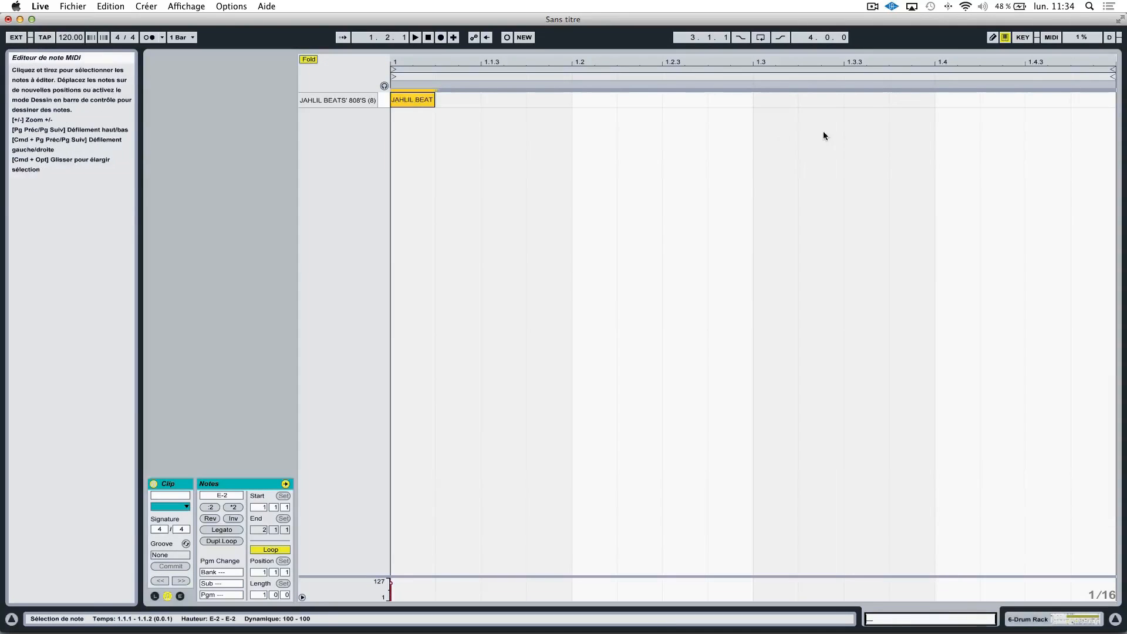
pyautogui.moveTo(431, 101); pyautogui.dragTo(738, 98)
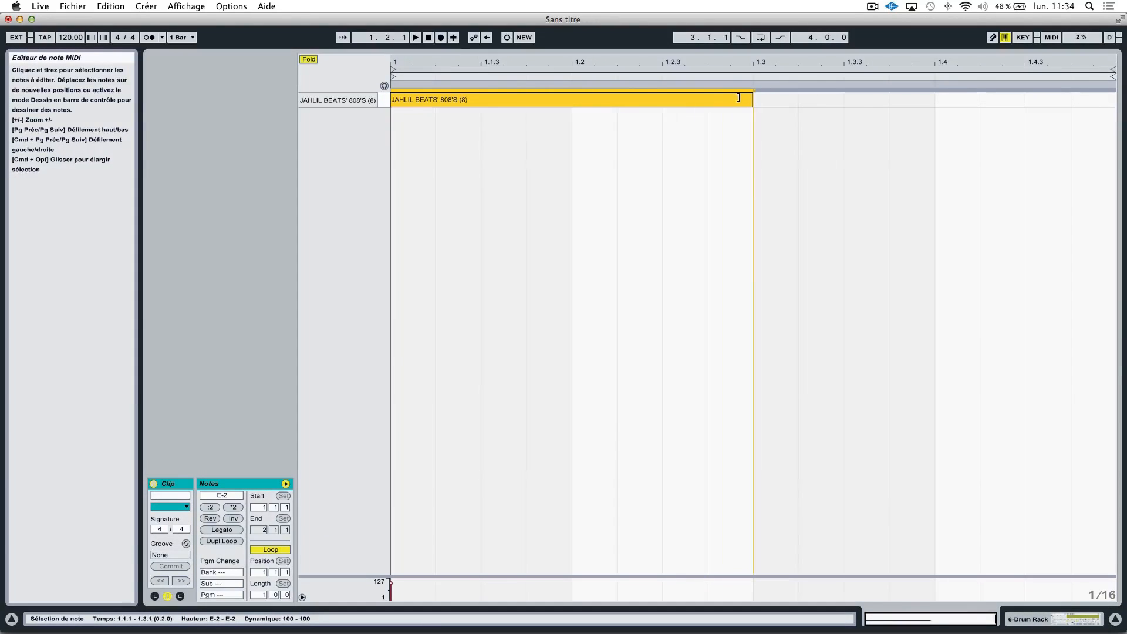
pyautogui.click(1057, 621)
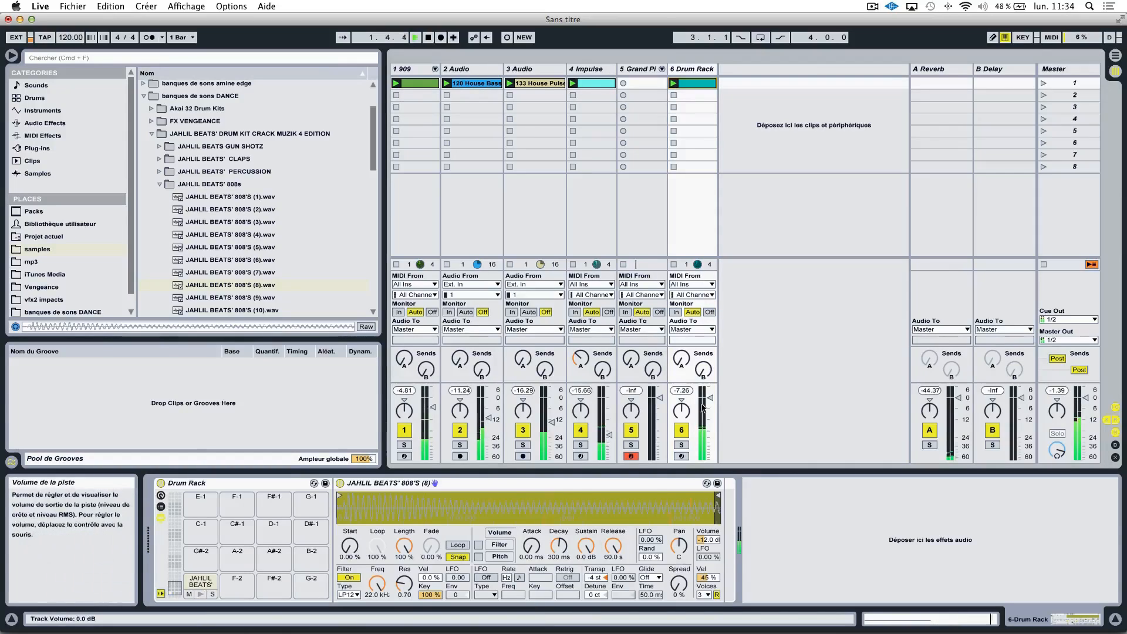
pyautogui.moveTo(710, 401); pyautogui.dragTo(710, 403)
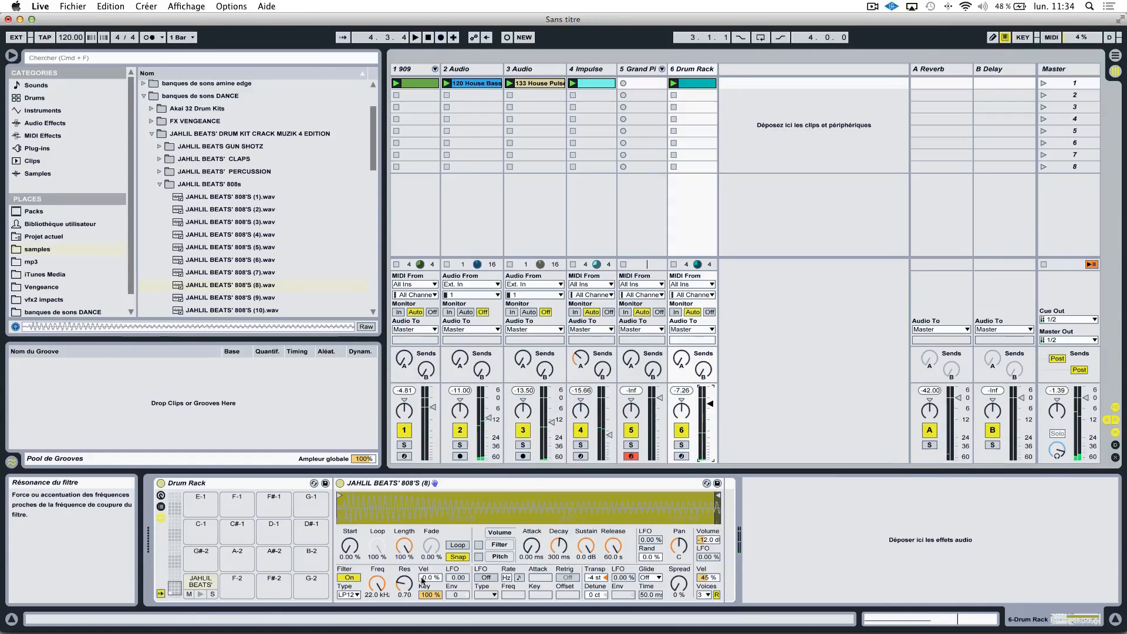
# Play the 808 sample at 0 st transposition for comparison, and set it back to -4 st
pyautogui.click(601, 578)
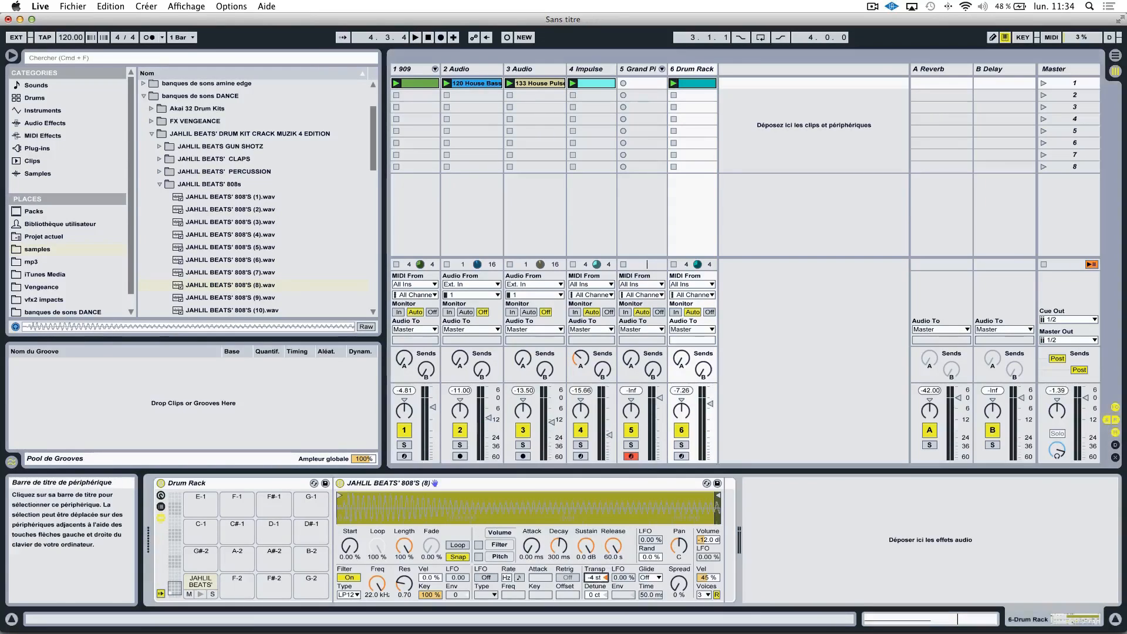
pyautogui.press('space')
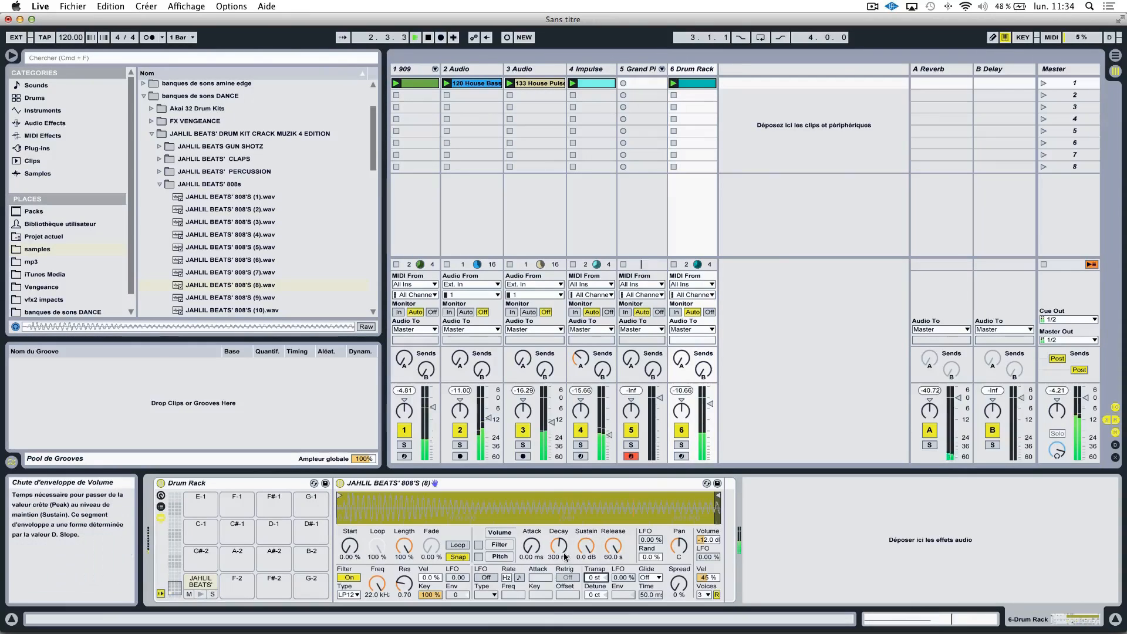
pyautogui.moveTo(596, 578); pyautogui.dragTo(595, 588)
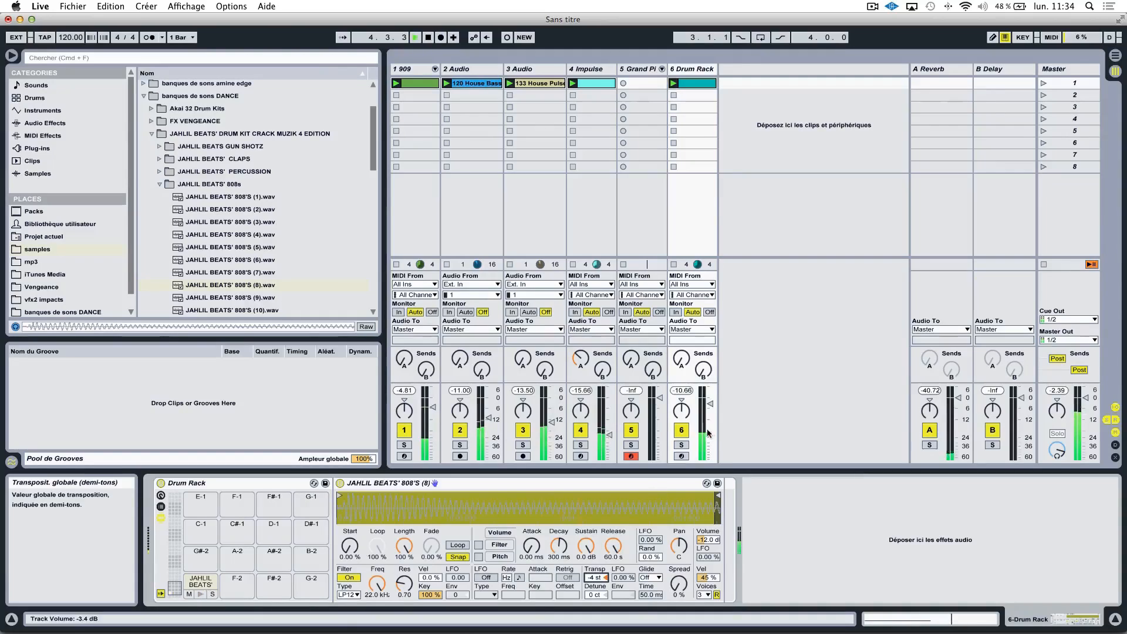
# Lower the Drum Rack track's volume to -5.0 dB
pyautogui.moveTo(709, 402); pyautogui.dragTo(710, 409)
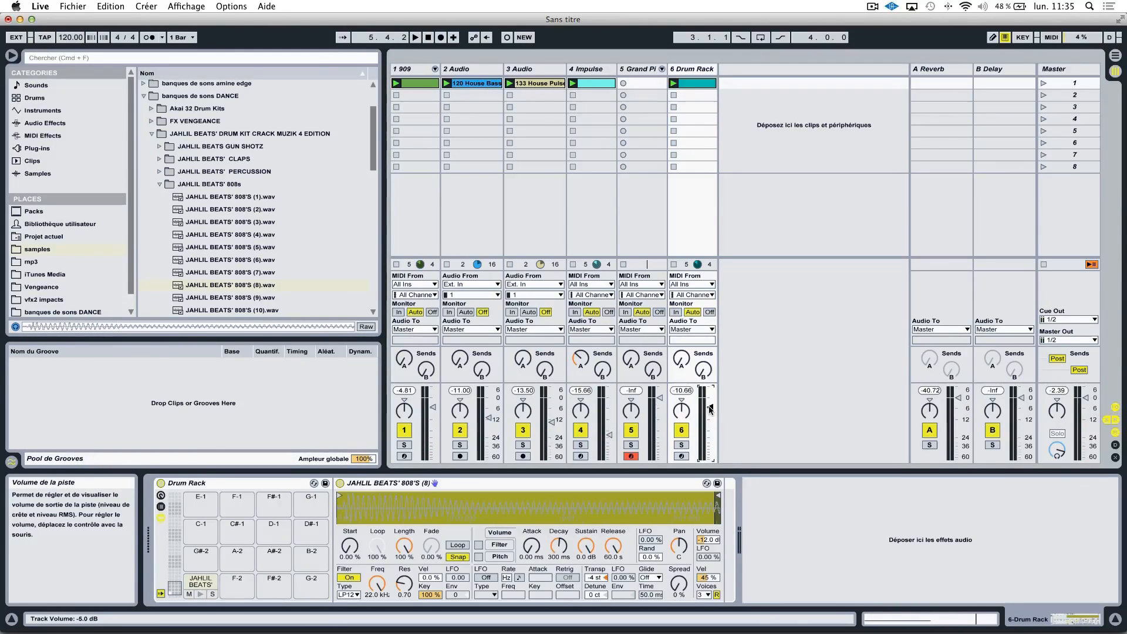